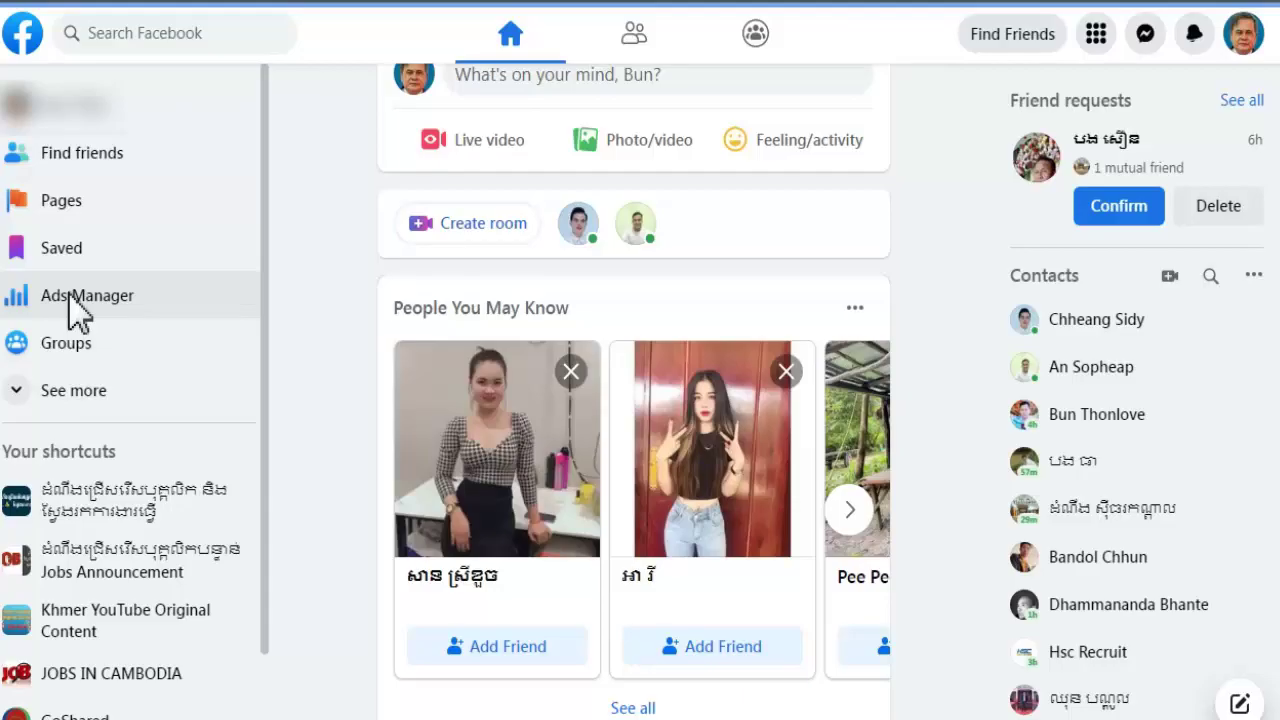
Open Ads Manager from the Facebook home page and start a new campaign with the Engagement objective.
click(78, 296)
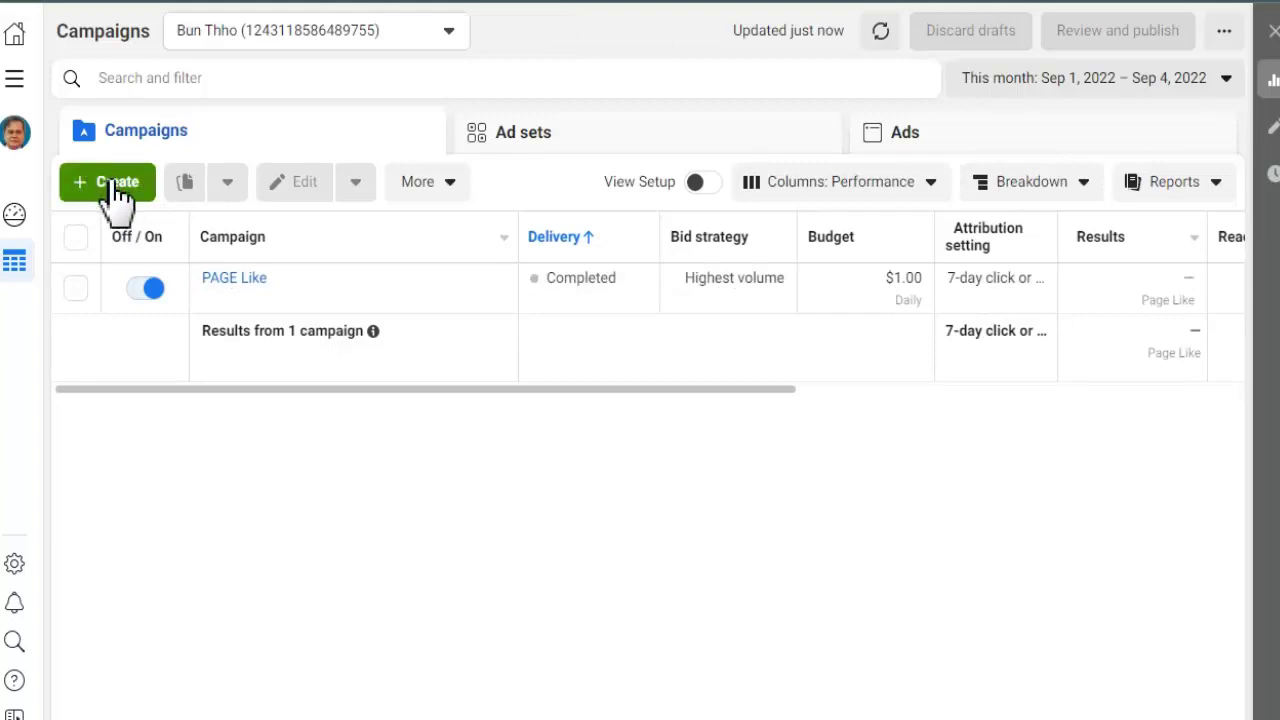
click(113, 188)
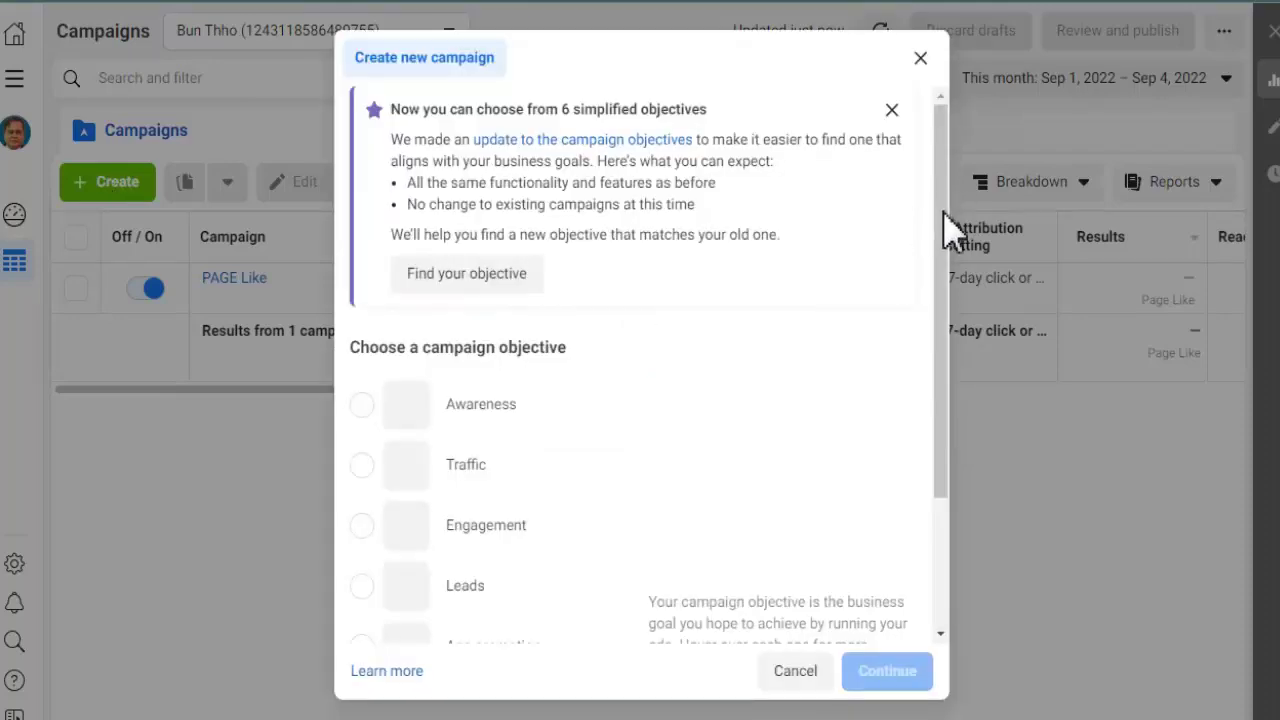
scroll(943, 211, down, 1)
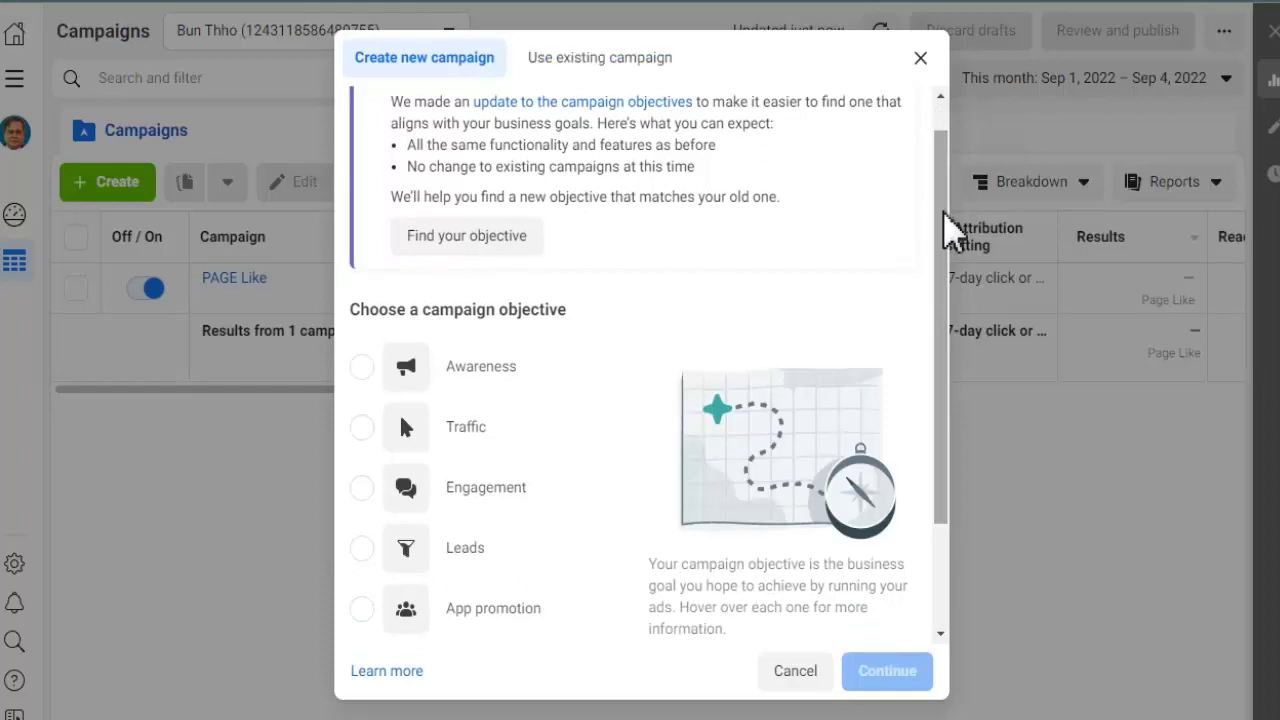
scroll(945, 243, down, 2)
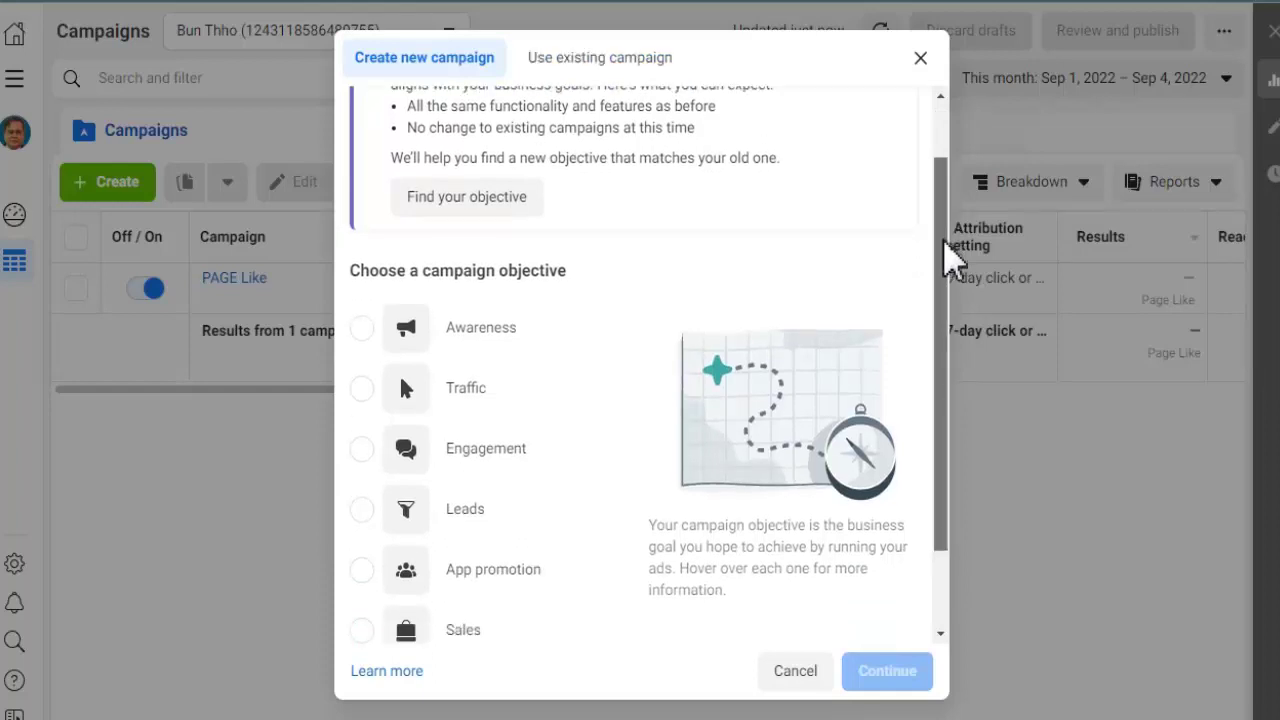
drag(944, 243, 945, 348)
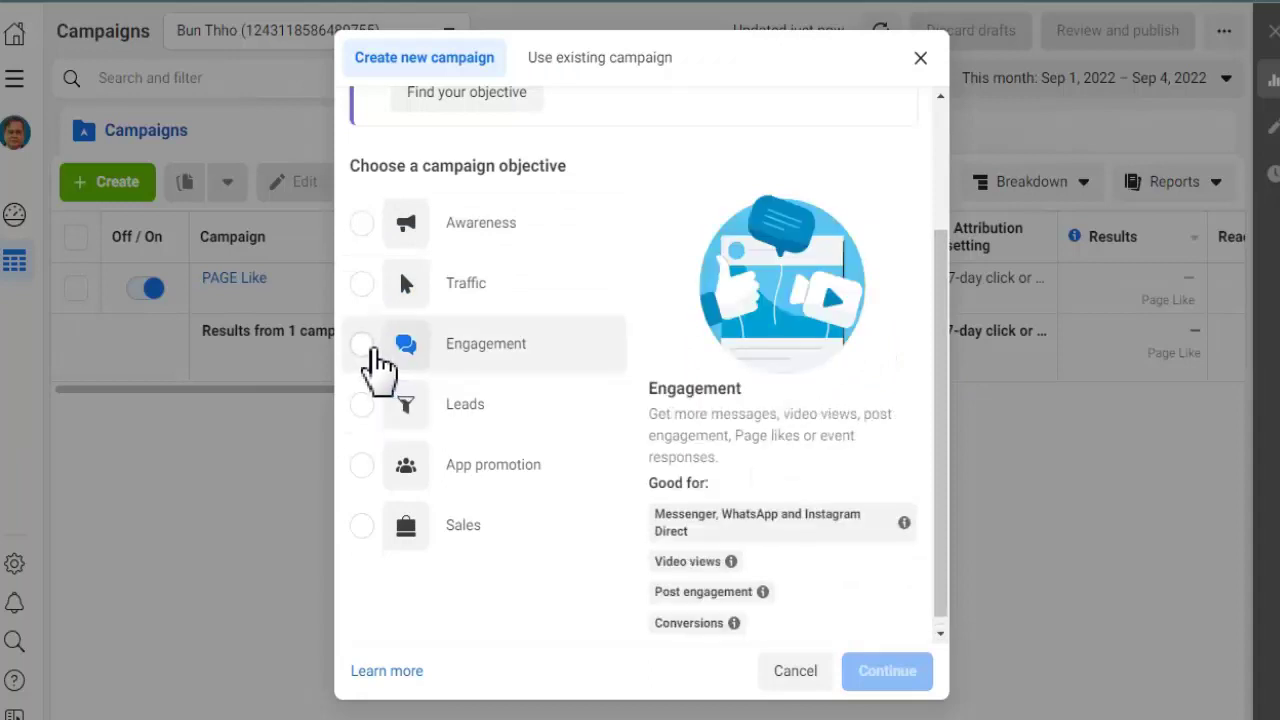
click(362, 344)
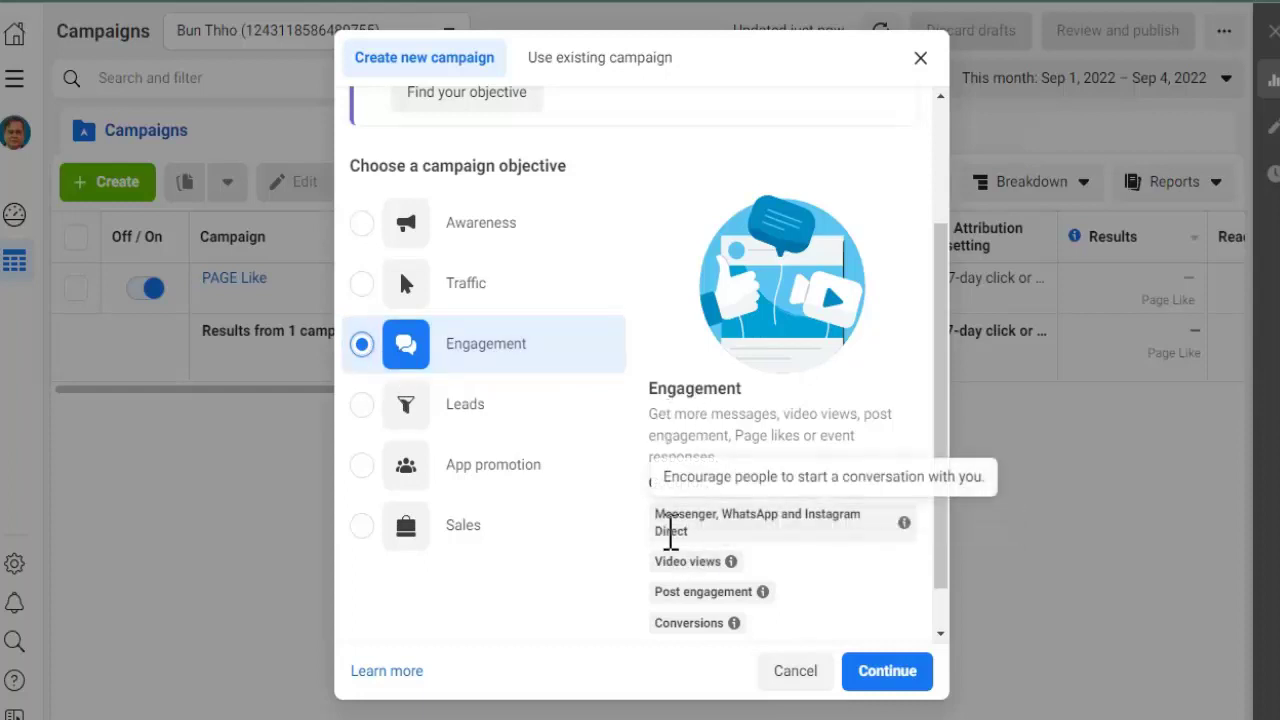
mouse_move(727, 563)
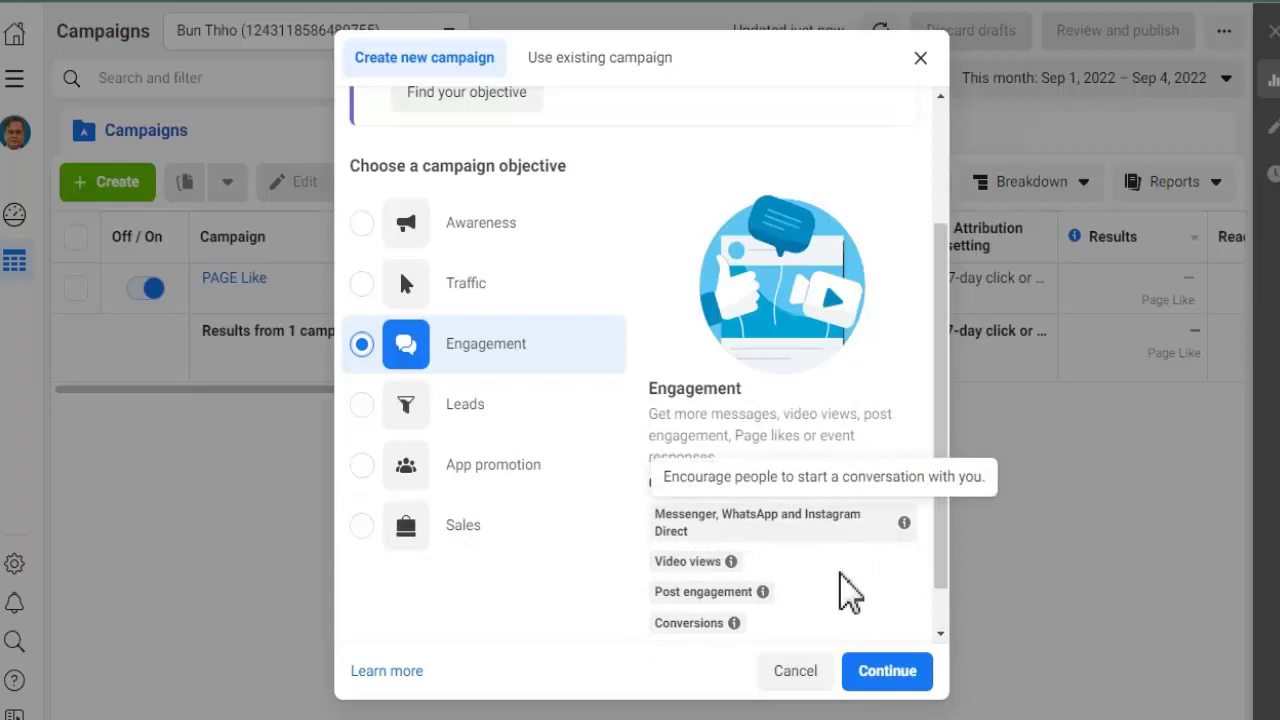
scroll(946, 470, down, 1)
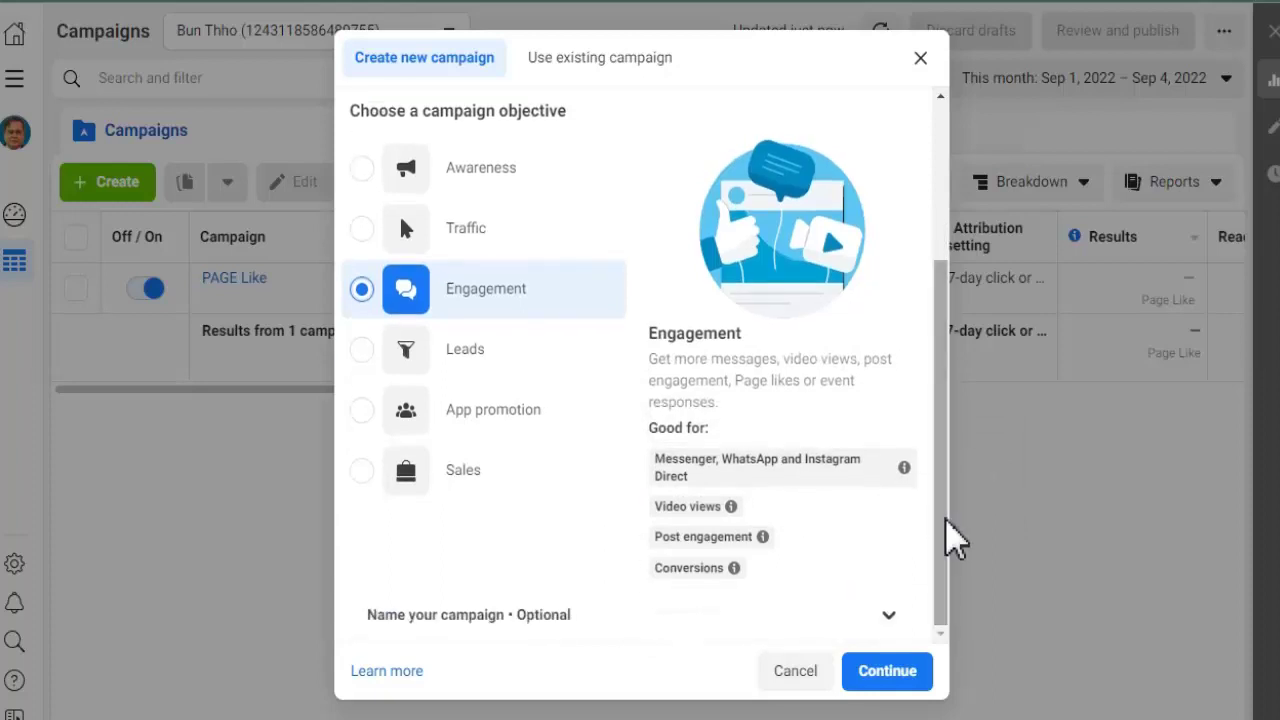
mouse_move(720, 490)
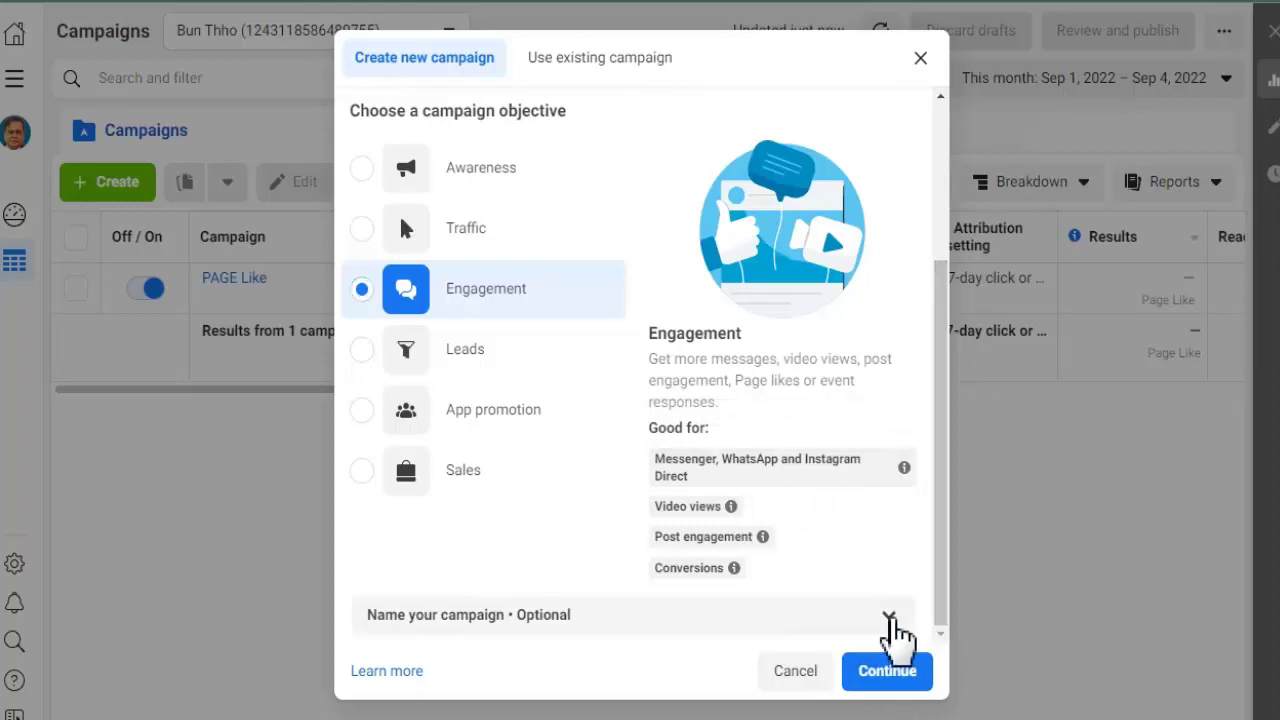
Expand the optional naming section and name the campaign "Test Boost Message".
click(890, 617)
drag(948, 437, 951, 608)
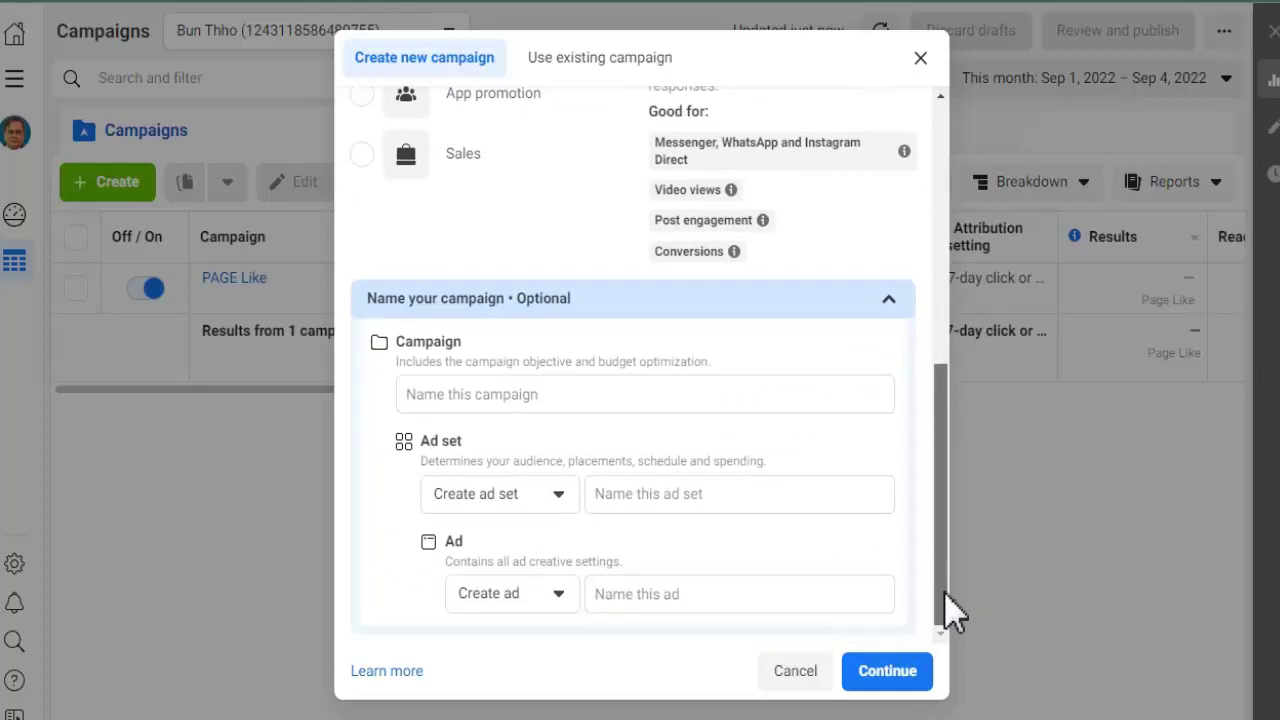
click(453, 394)
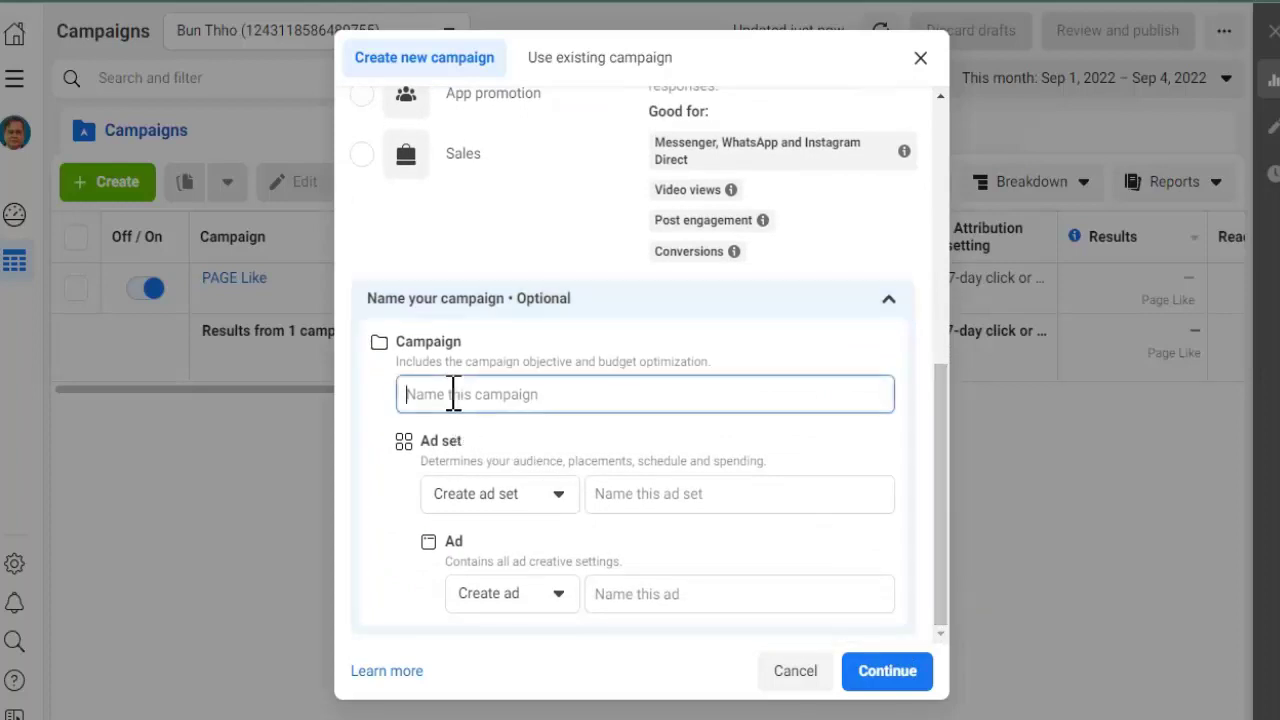
text(Test Boost Message)
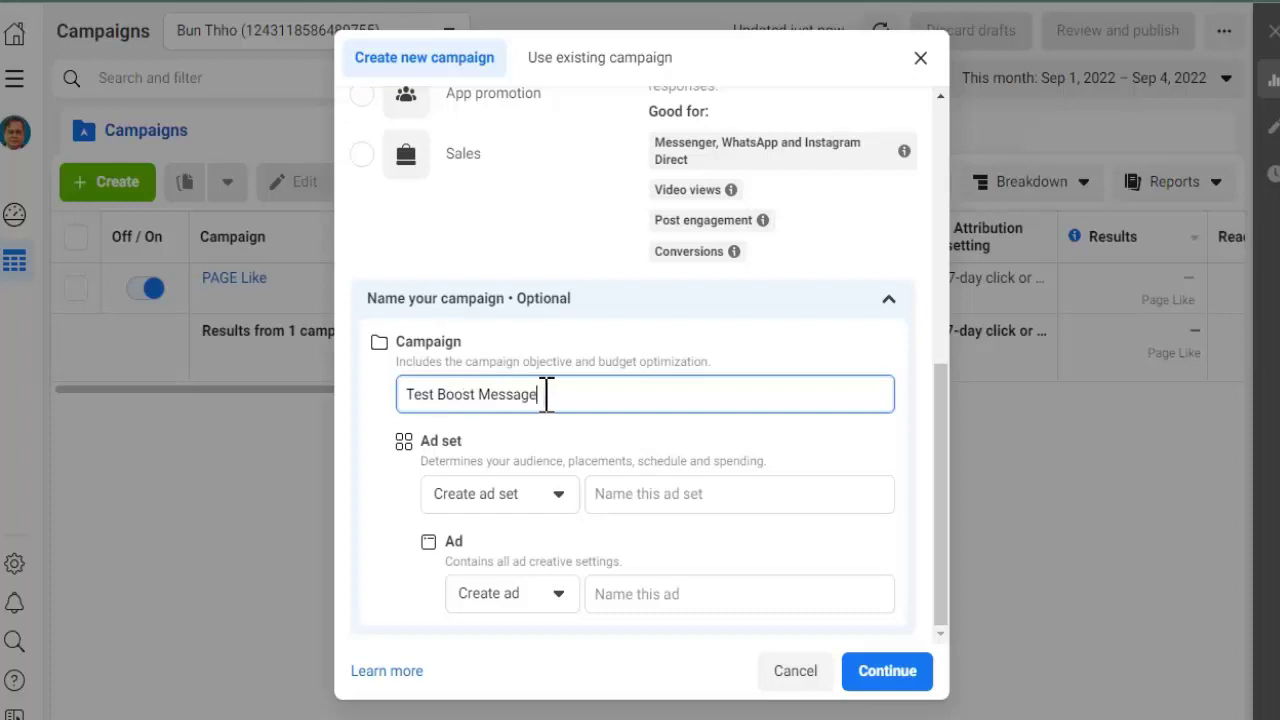
Copy "est Boost Message" from the campaign name into the ad set and ad names, and continue to the campaign settings.
drag(545, 394, 414, 394)
right_click(444, 396)
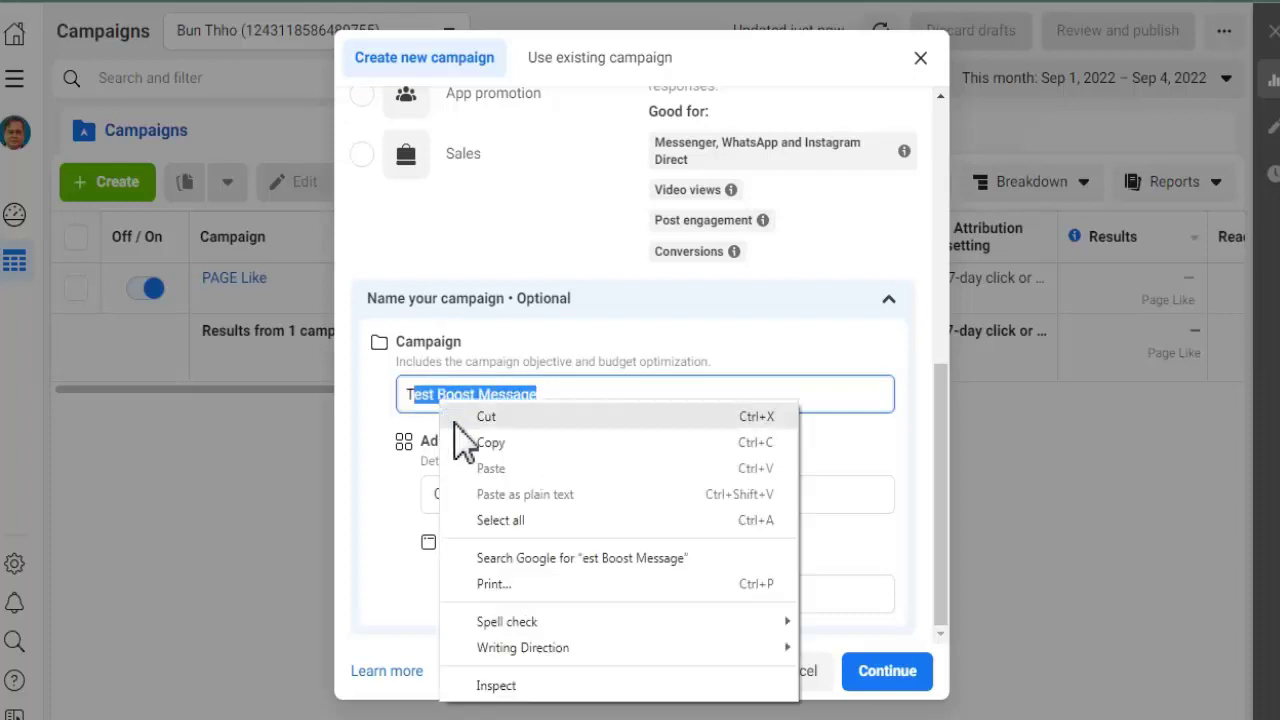
click(460, 440)
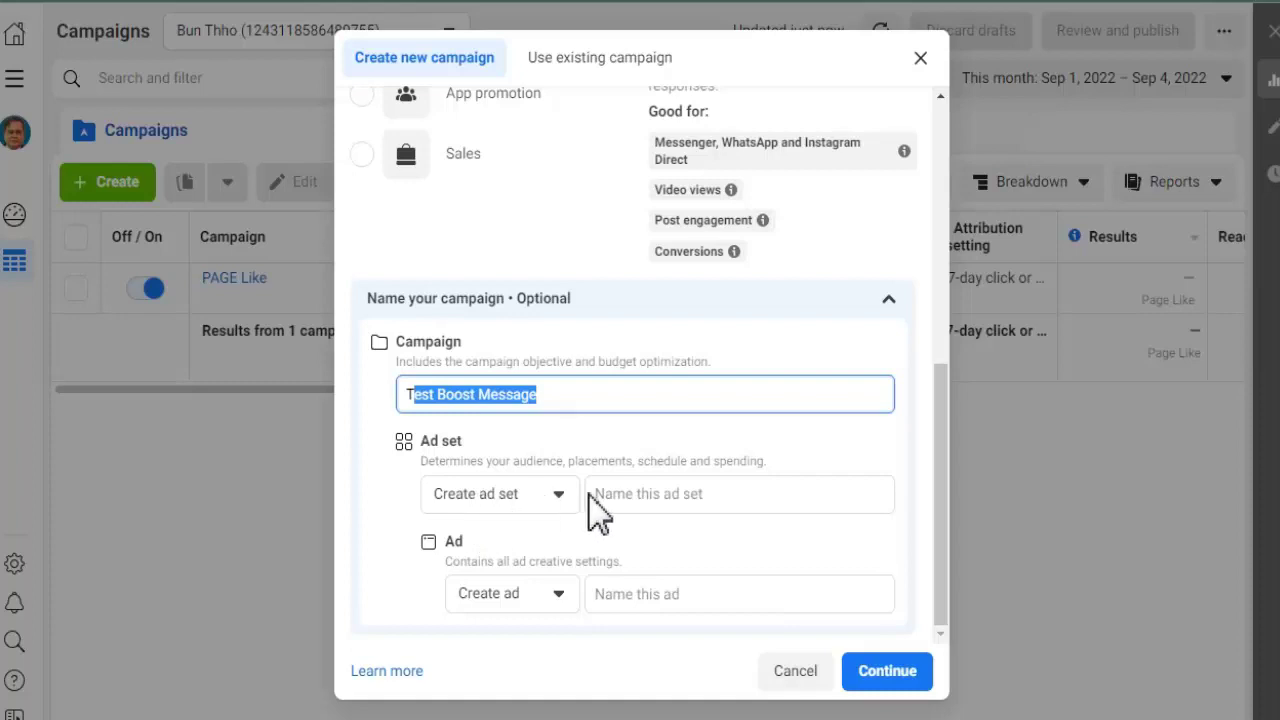
click(630, 493)
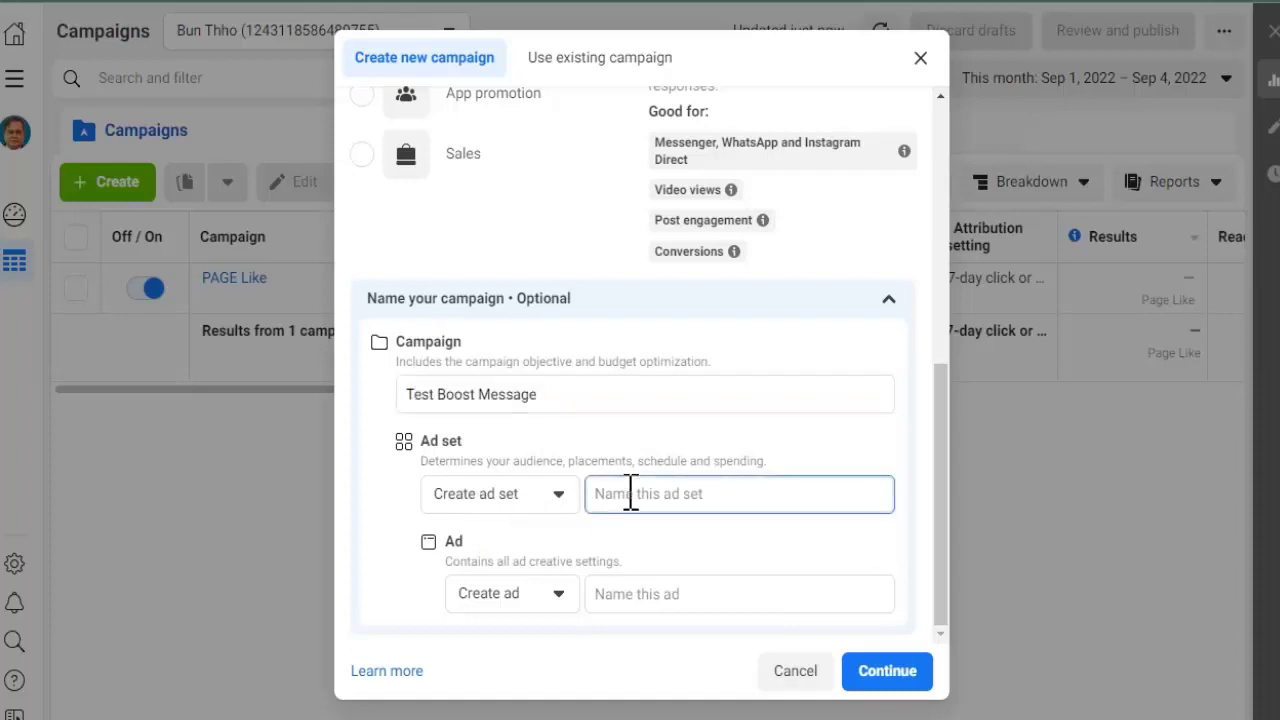
key(ctrl+v)
click(697, 597)
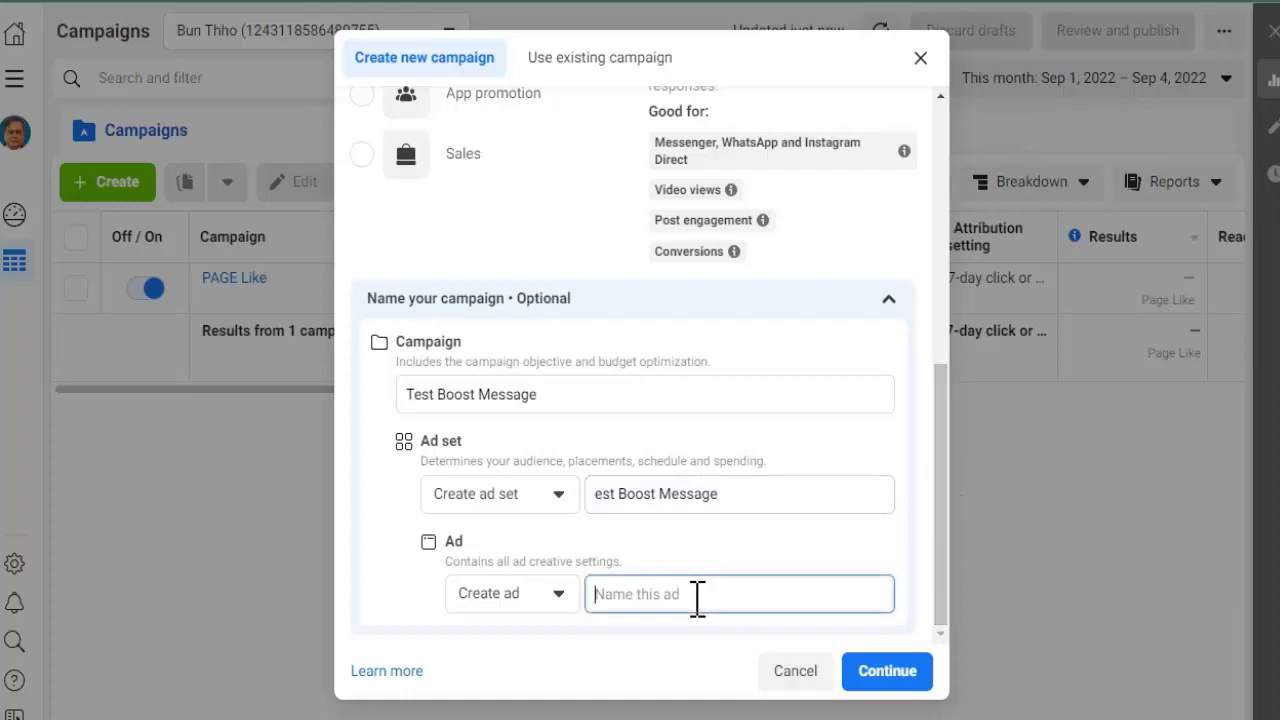
key(ctrl+v)
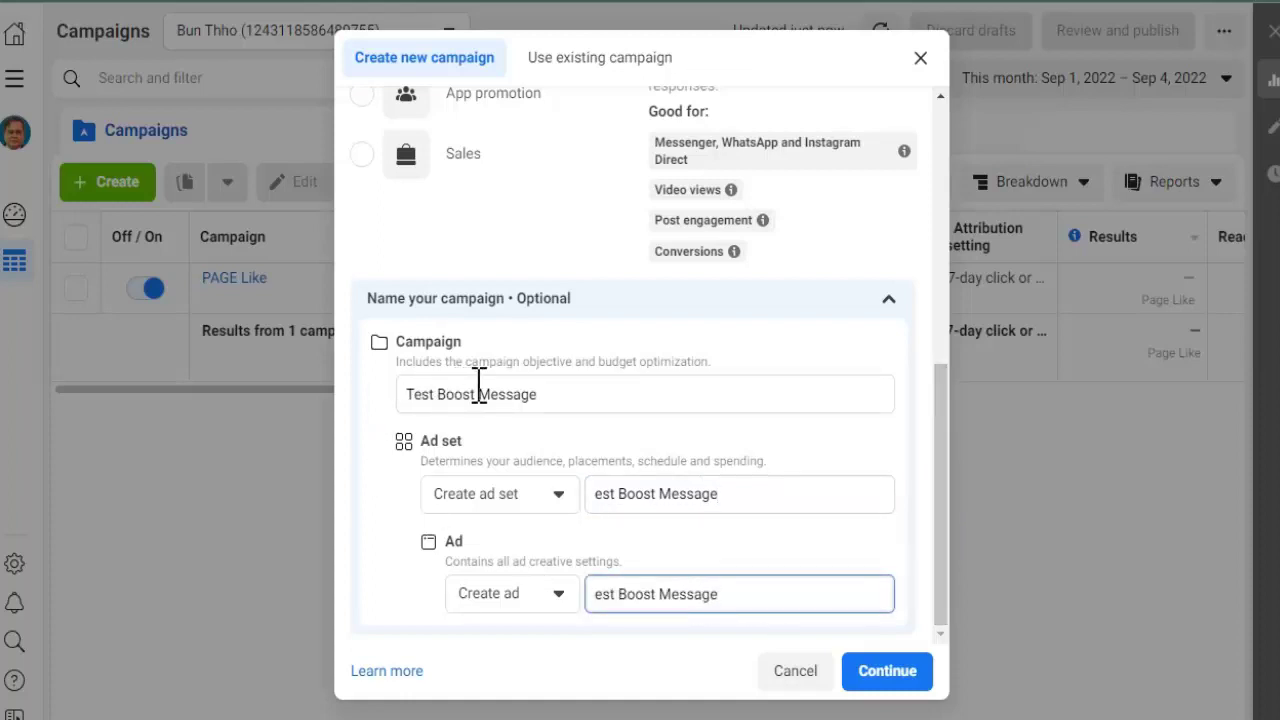
click(858, 684)
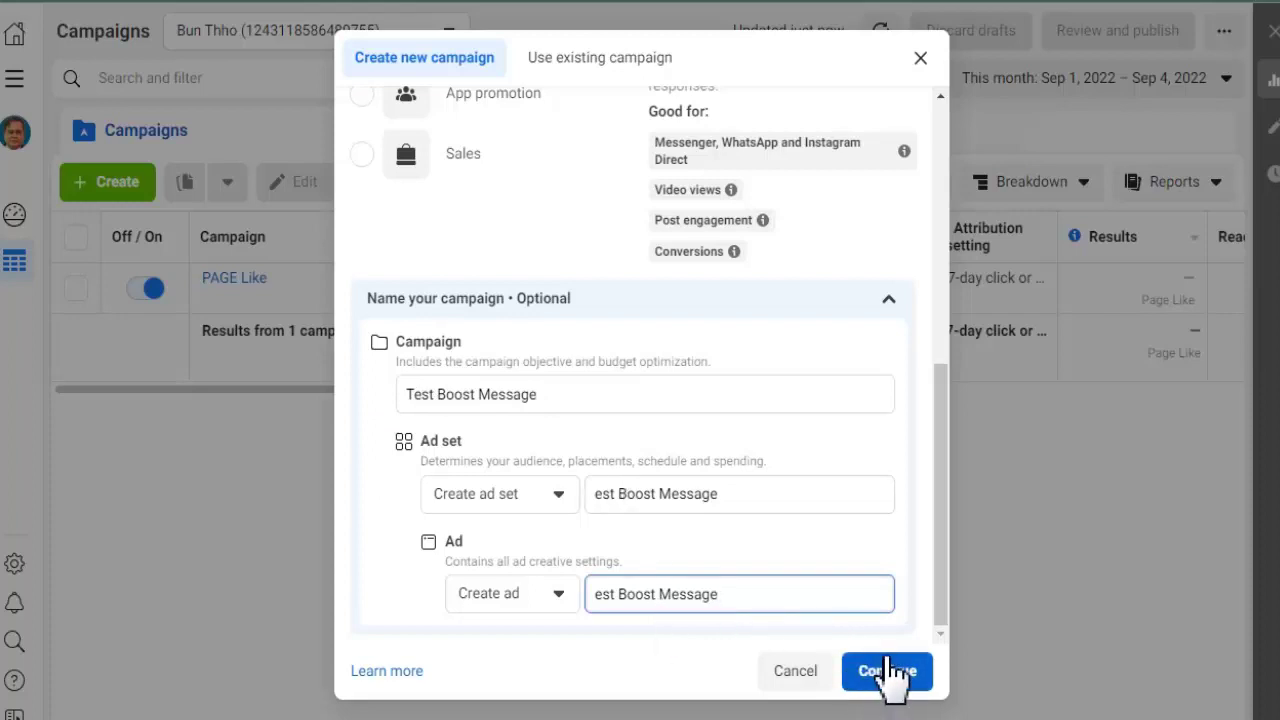
click(877, 686)
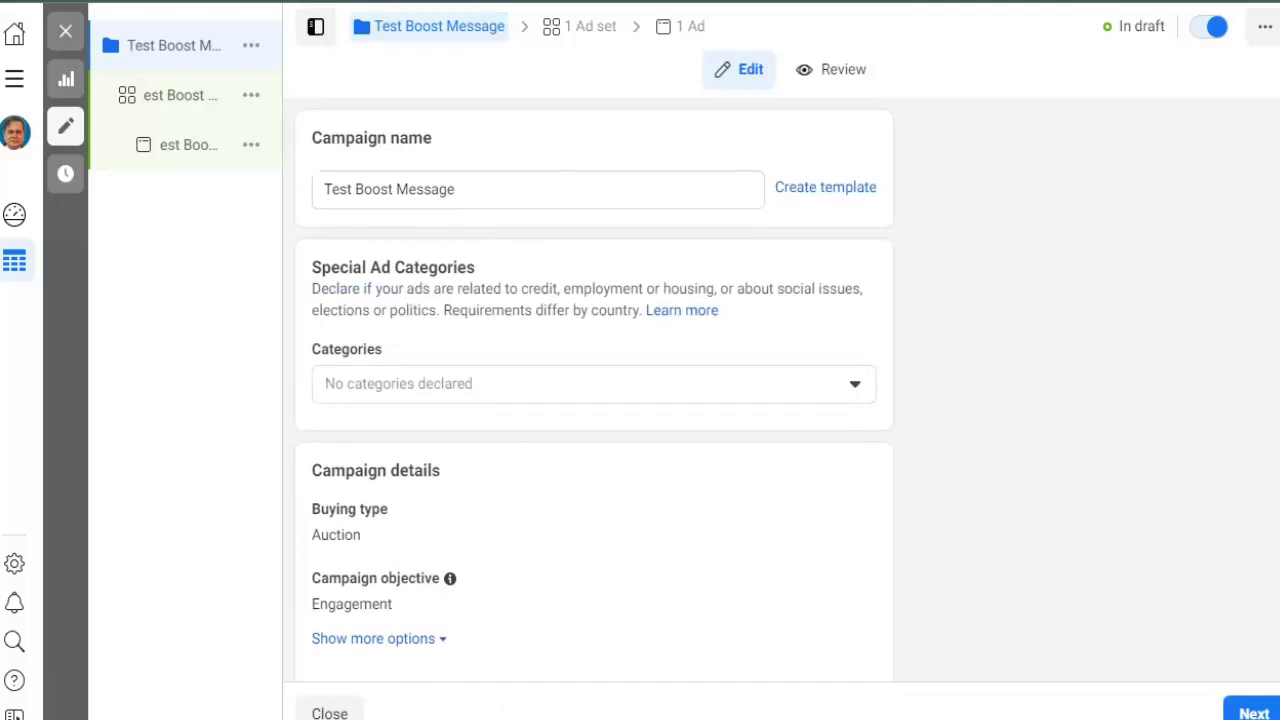
Turn on Advantage Campaign Budget with a daily budget of $5.00 and dismiss the zero-results warning.
scroll(594, 389, down, 3)
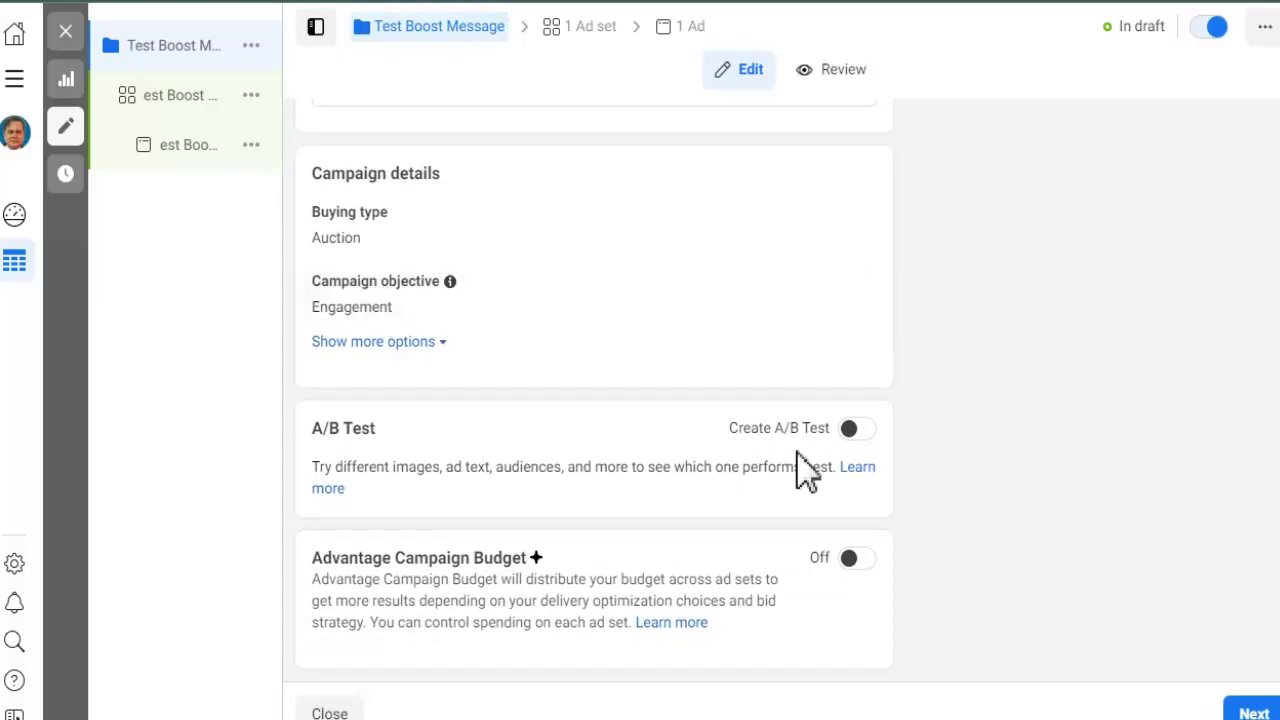
click(855, 563)
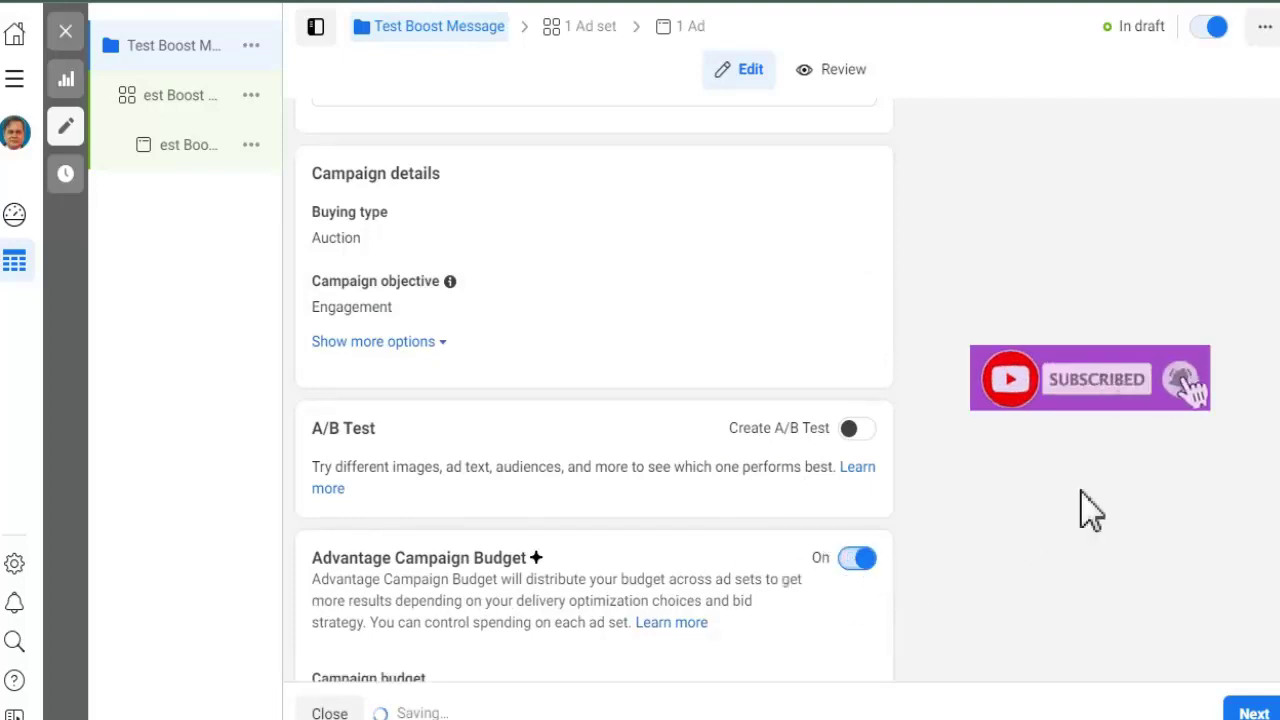
scroll(1270, 415, down, 2)
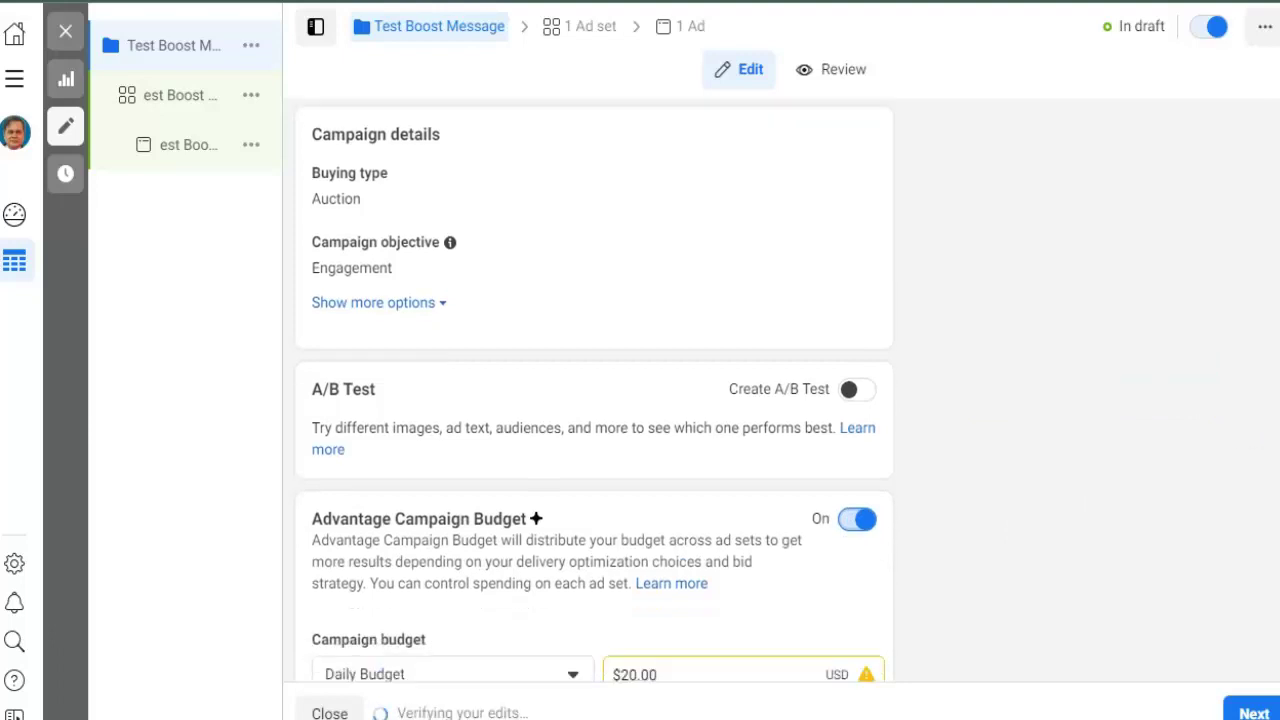
scroll(595, 410, down, 3)
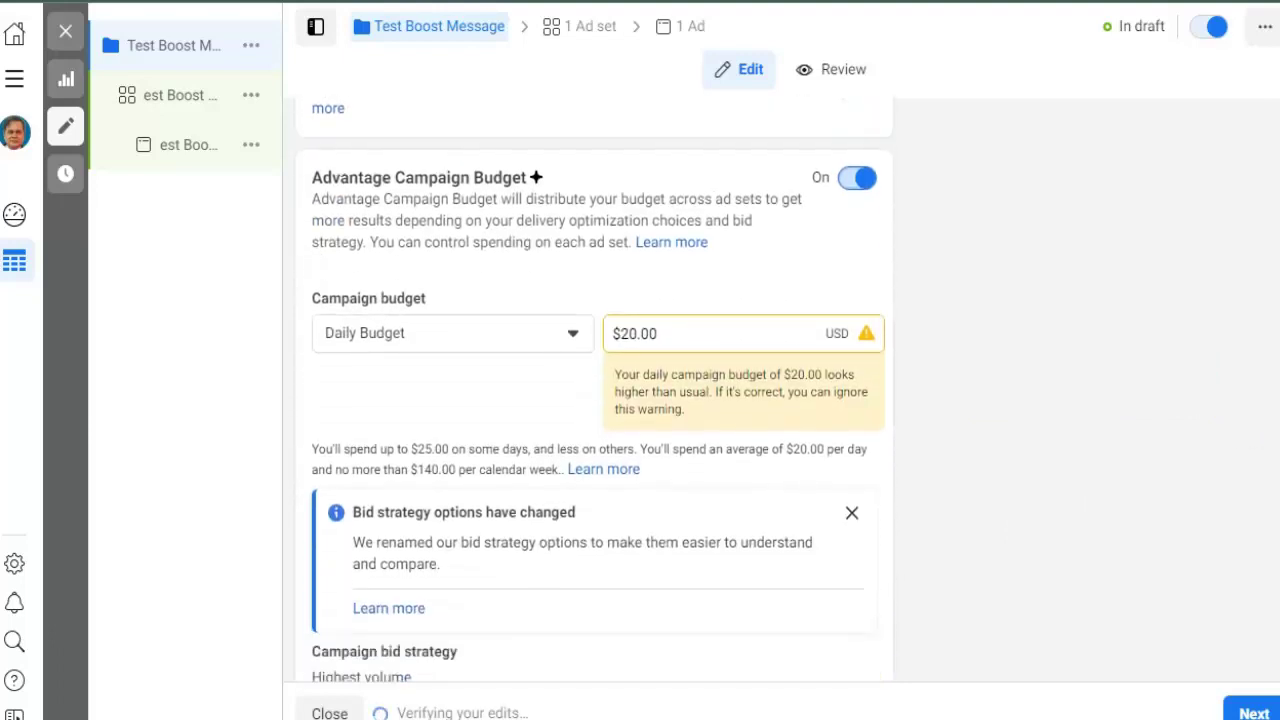
scroll(598, 384, down, 1)
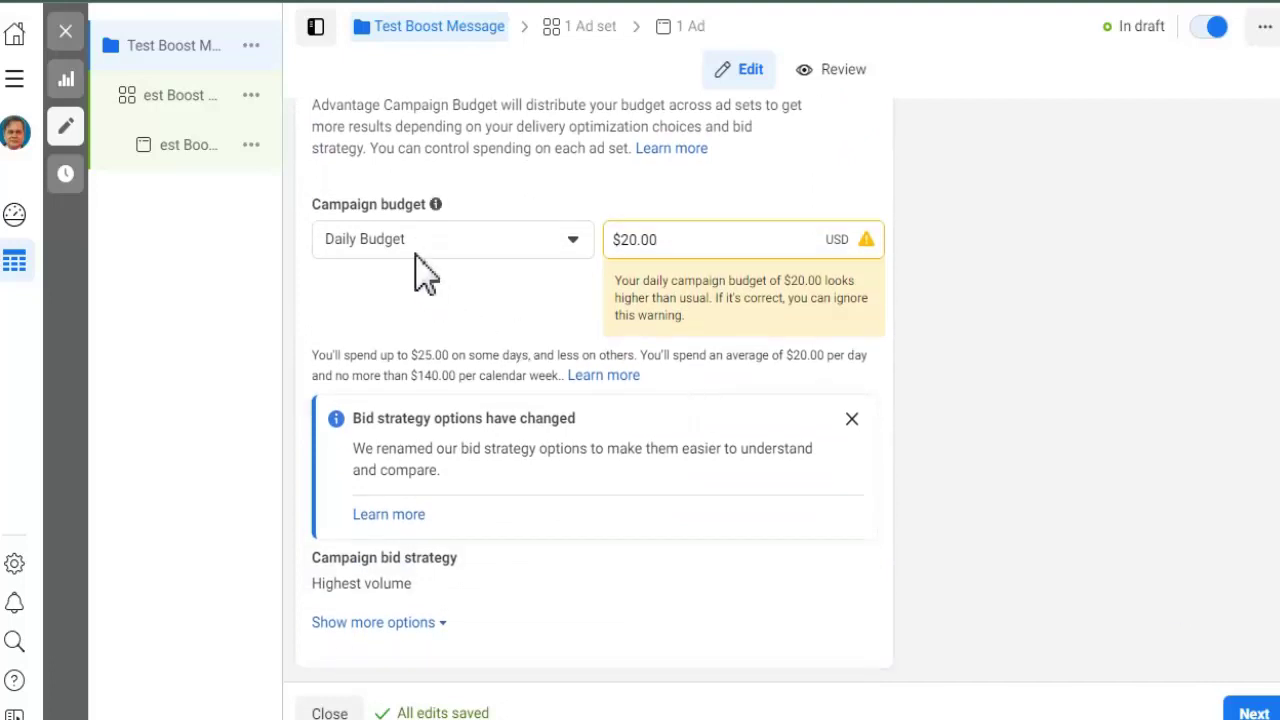
drag(668, 239, 571, 249)
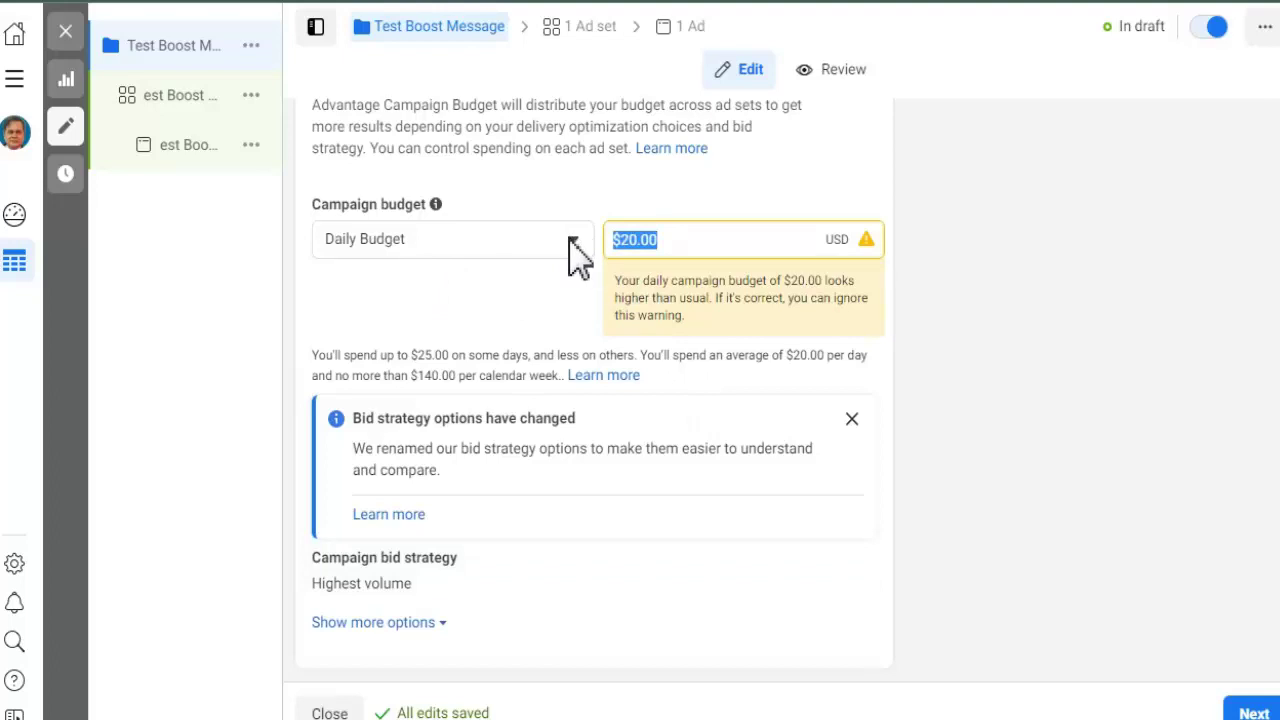
text(5)
click(925, 265)
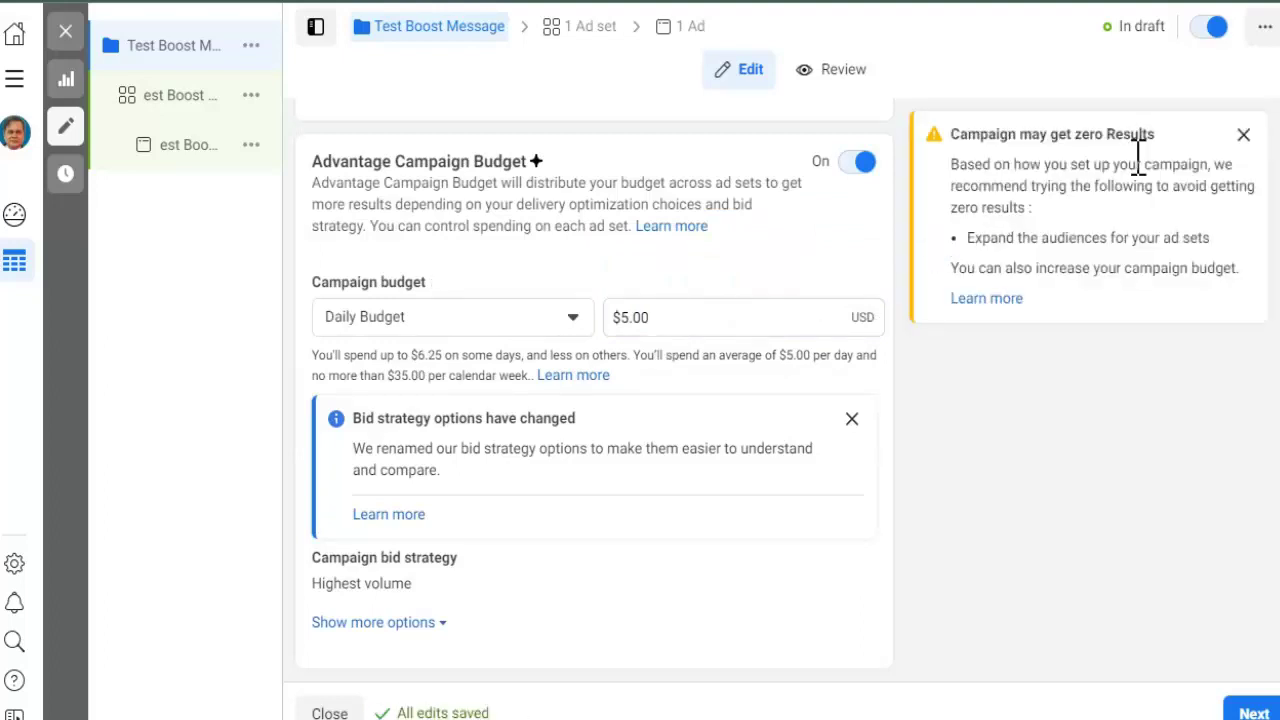
click(1243, 134)
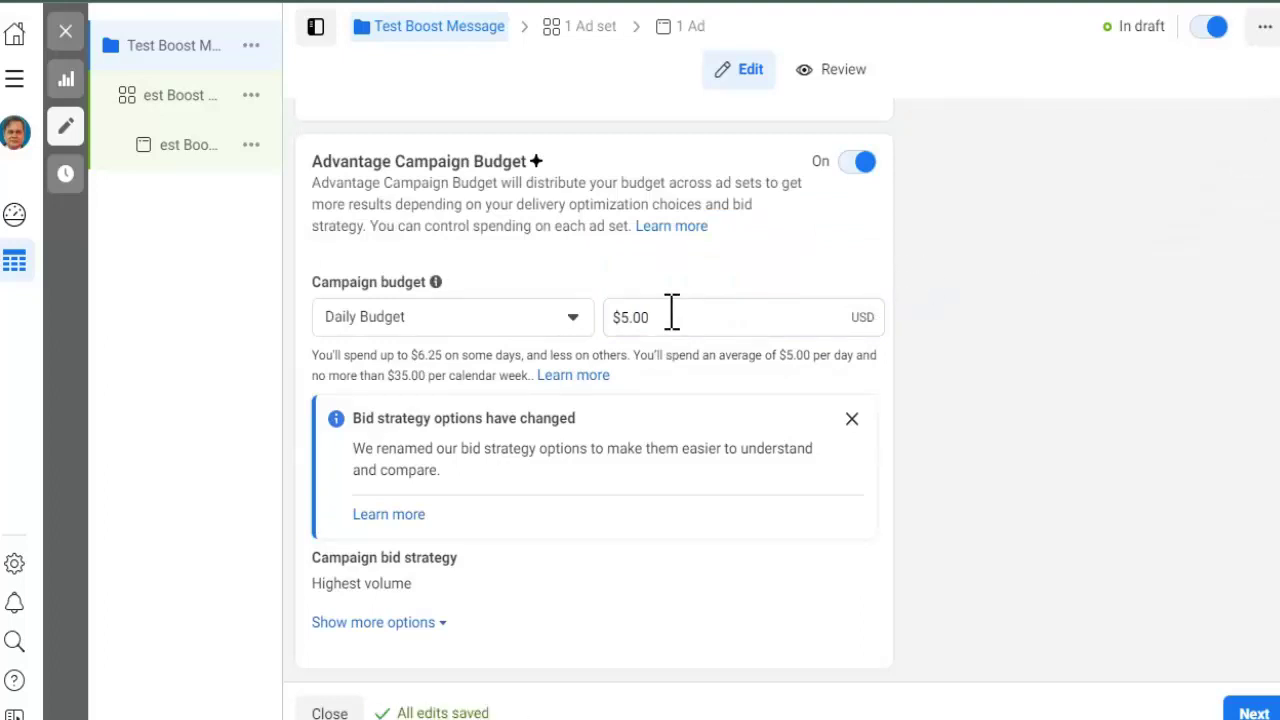
Proceed to the ad set settings and dismiss the warnings about zero results and Reels audience locations.
click(1252, 713)
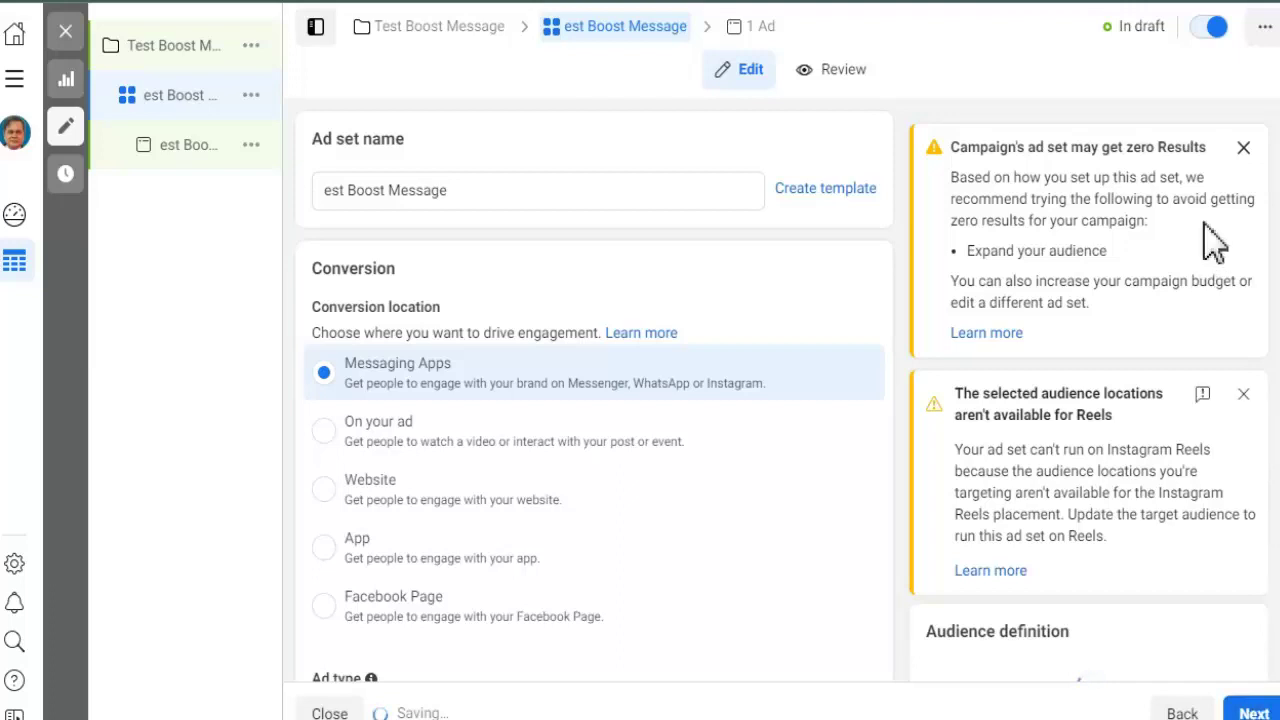
click(1245, 150)
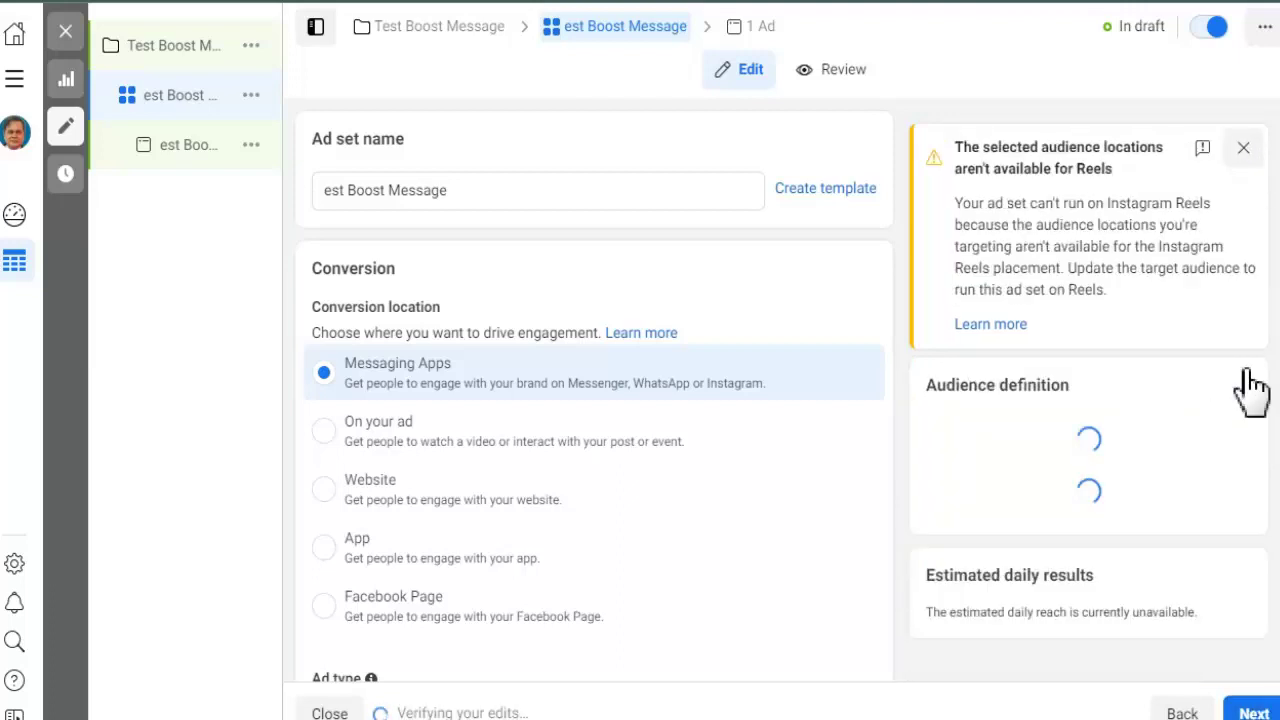
click(1245, 150)
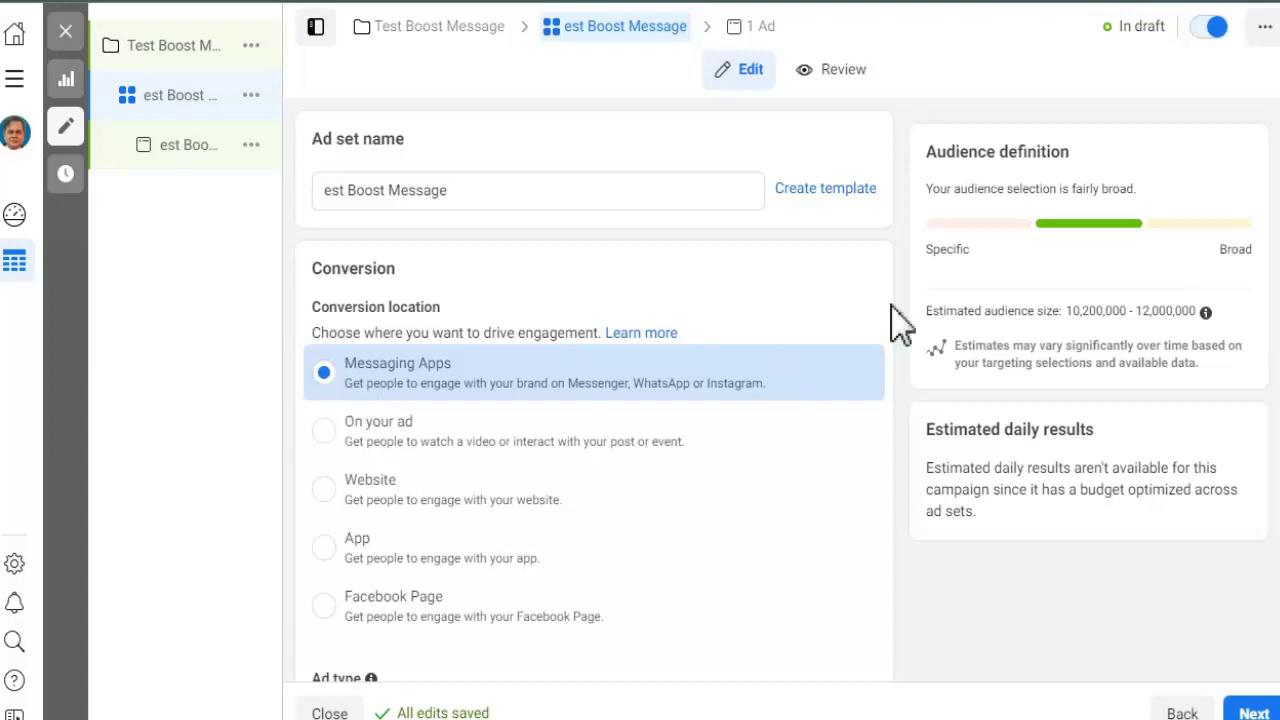
Choose Click to message as the ad type for the ad set's Messaging Apps conversion location.
scroll(595, 392, down, 3)
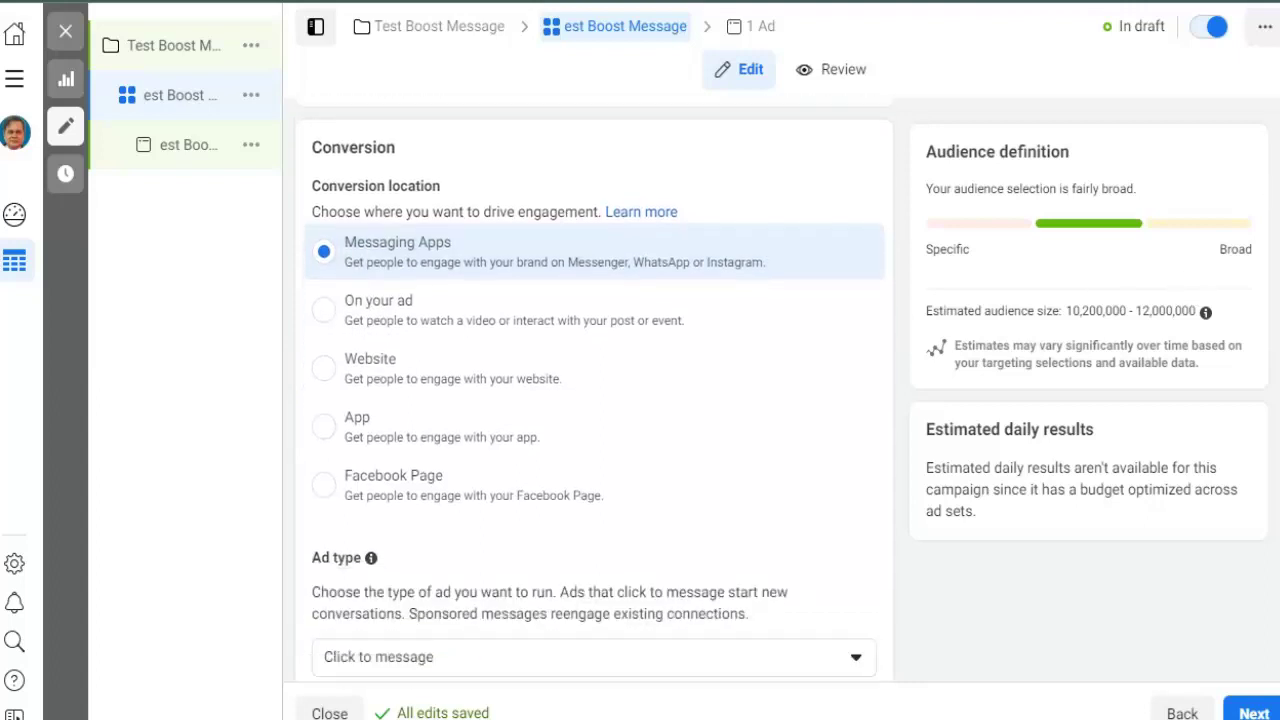
scroll(595, 390, down, 5)
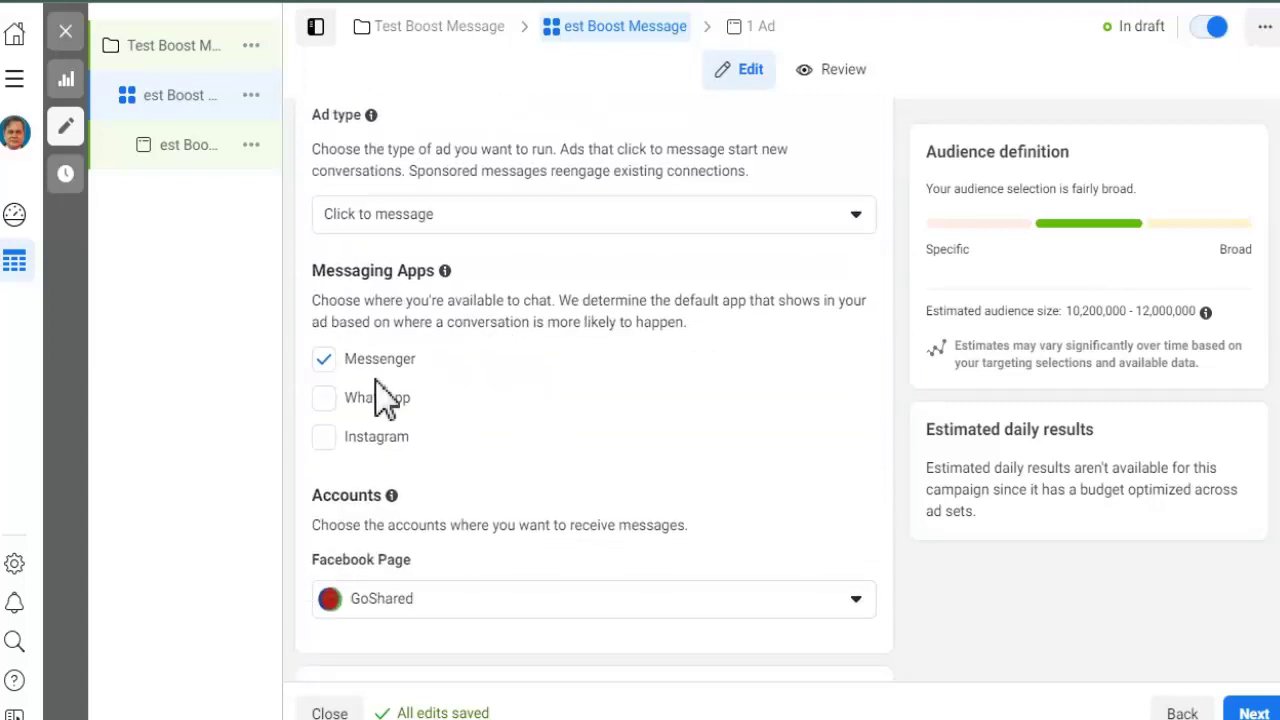
click(856, 224)
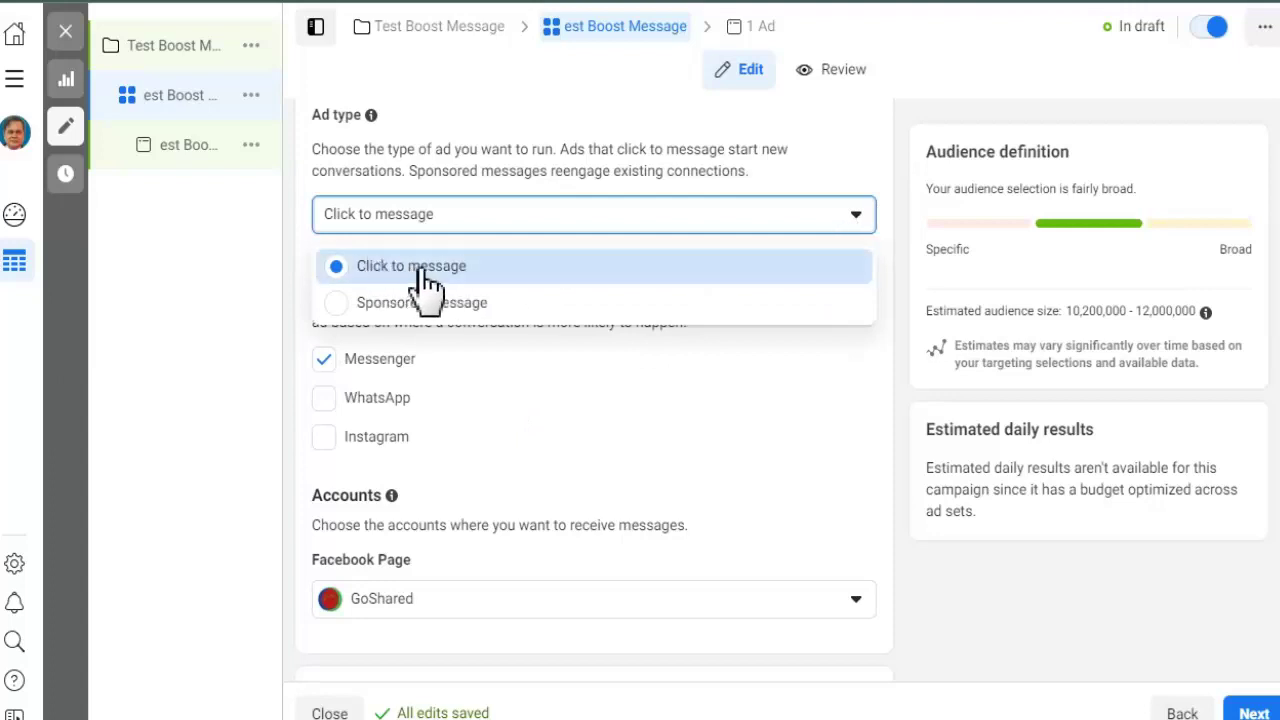
click(341, 268)
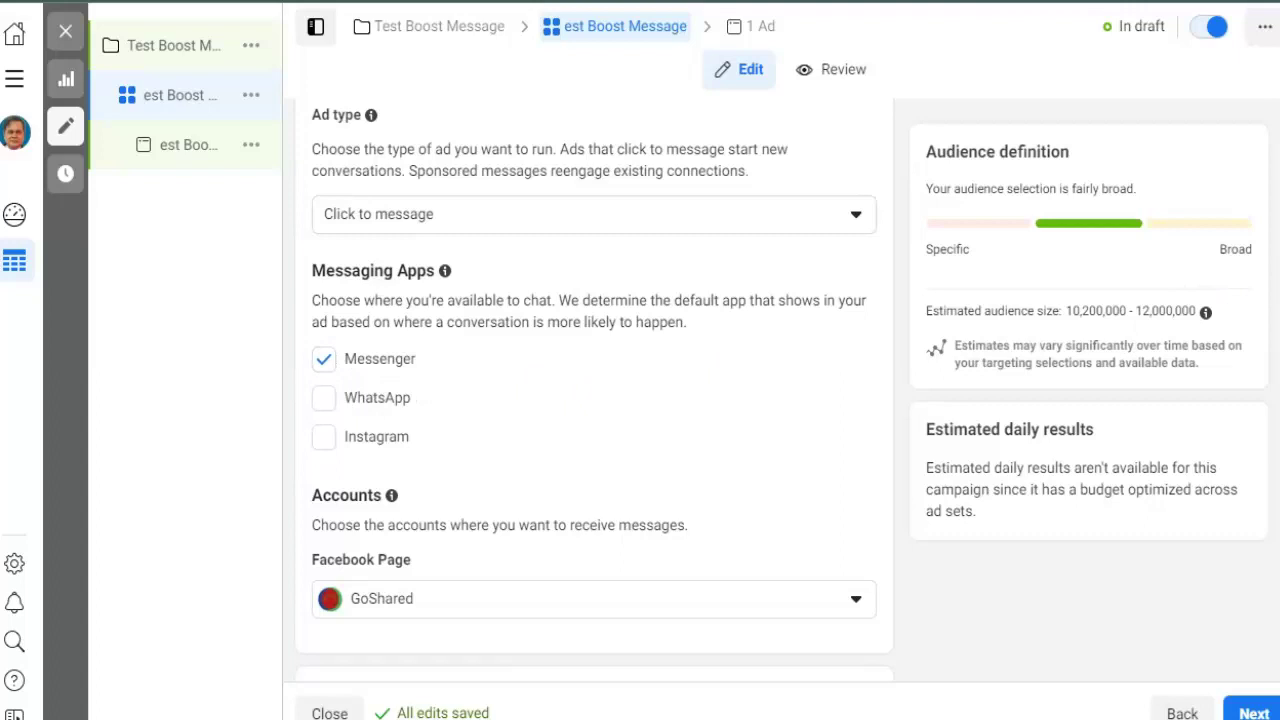
scroll(594, 389, down, 4)
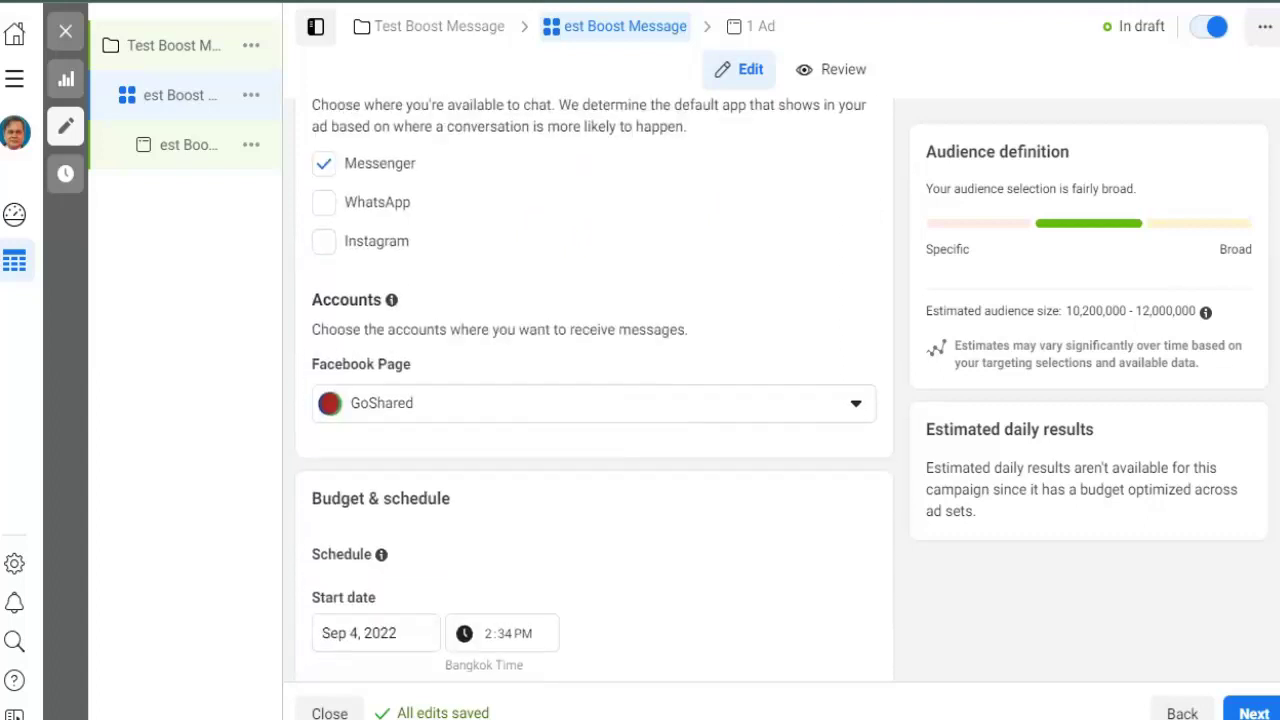
Check which Facebook Pages are available for receiving the ad's messages, leaving the current choice in place.
scroll(594, 389, down, 1)
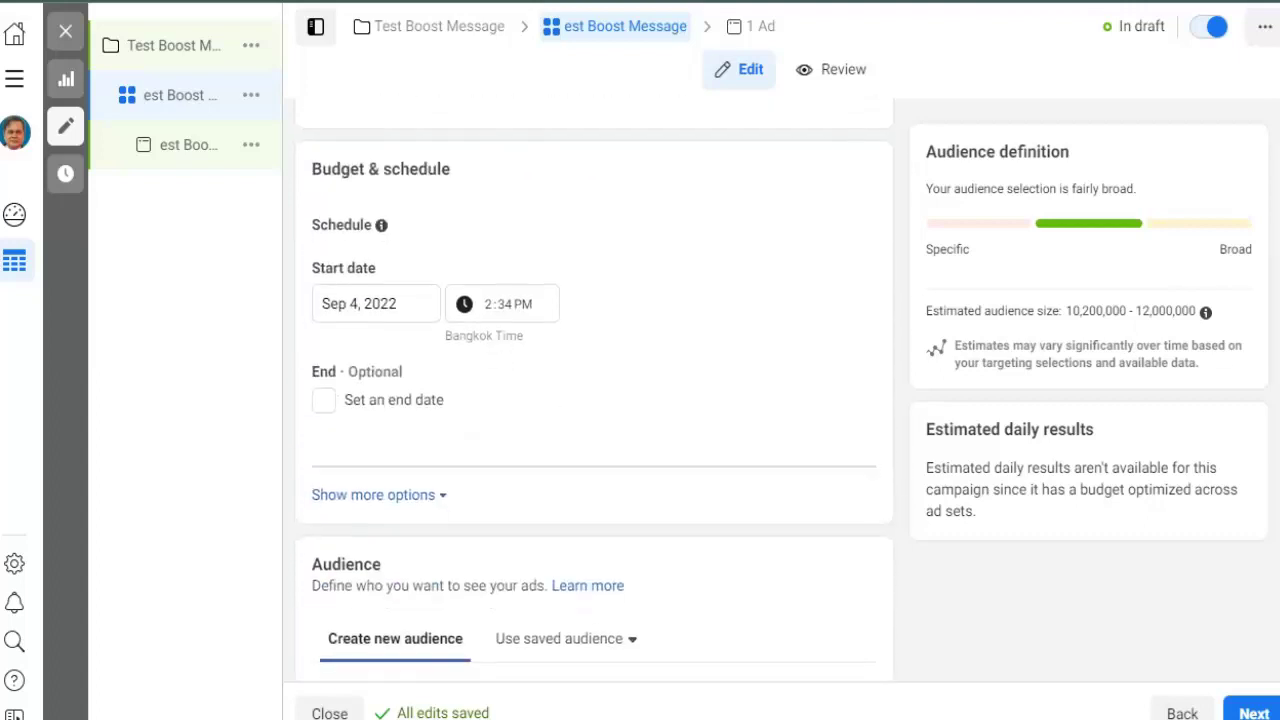
scroll(595, 388, up, 1)
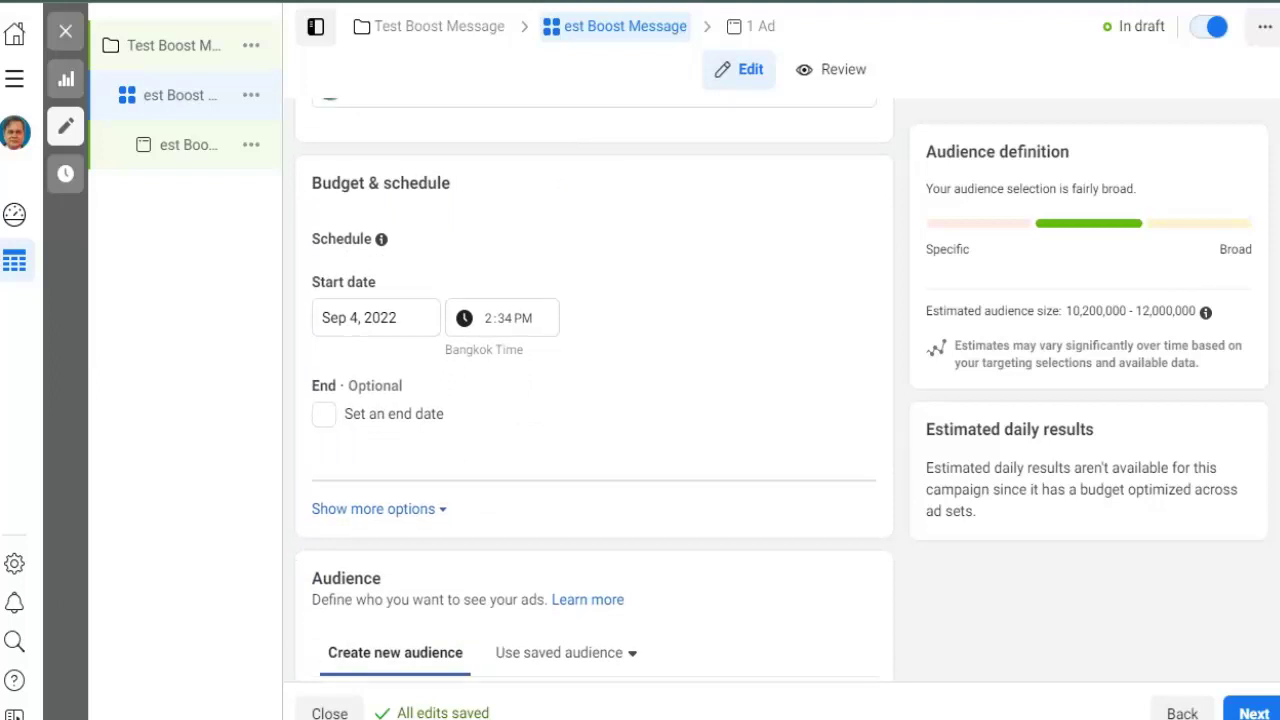
scroll(594, 389, up, 1)
scroll(594, 389, down, 1)
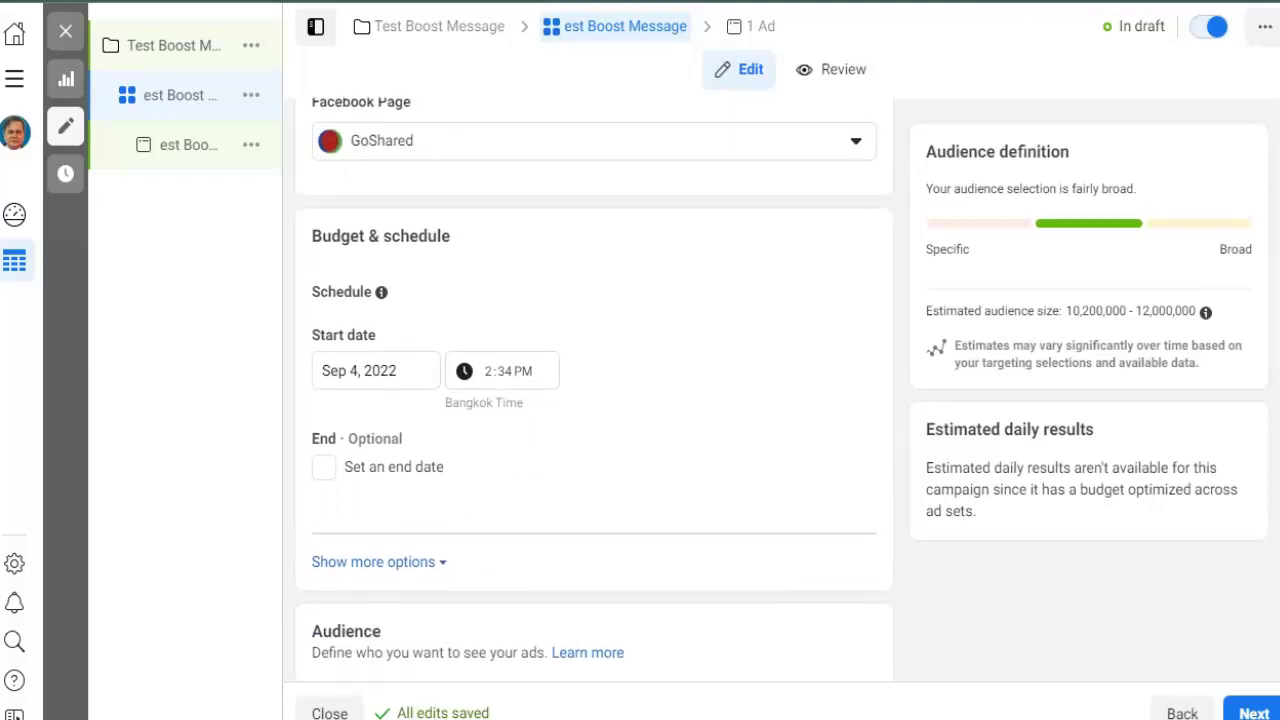
click(864, 146)
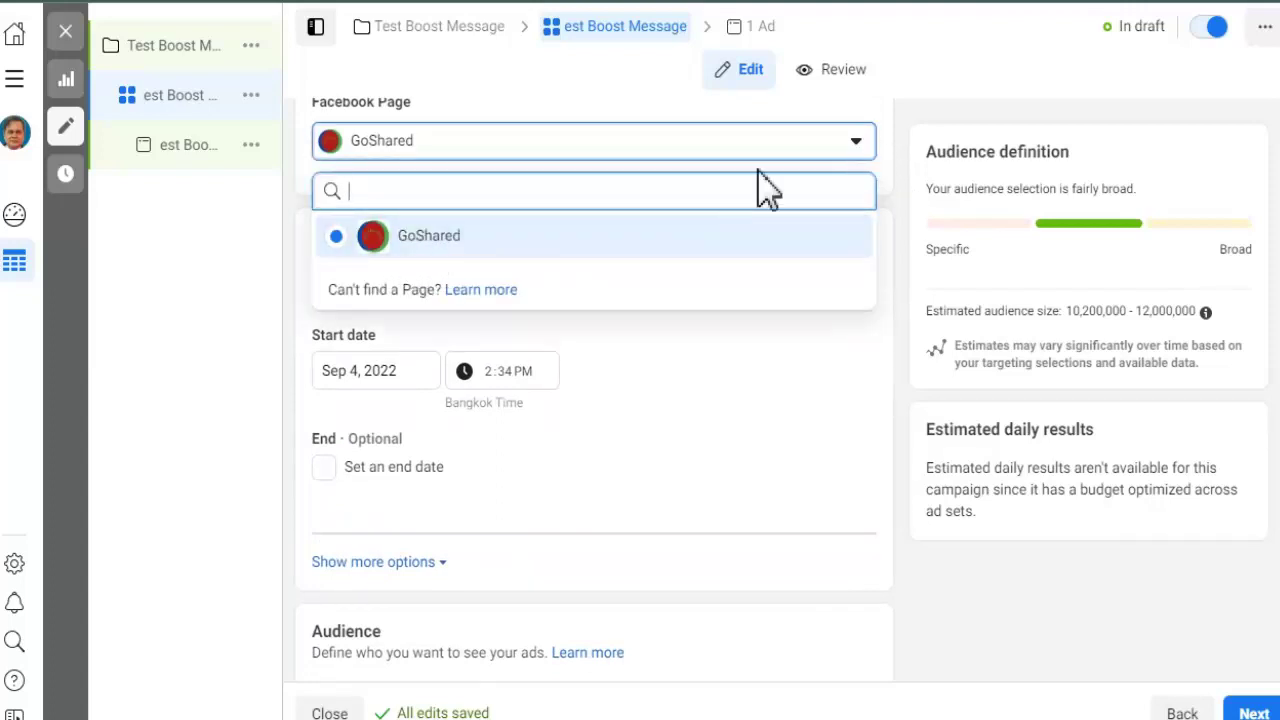
click(858, 150)
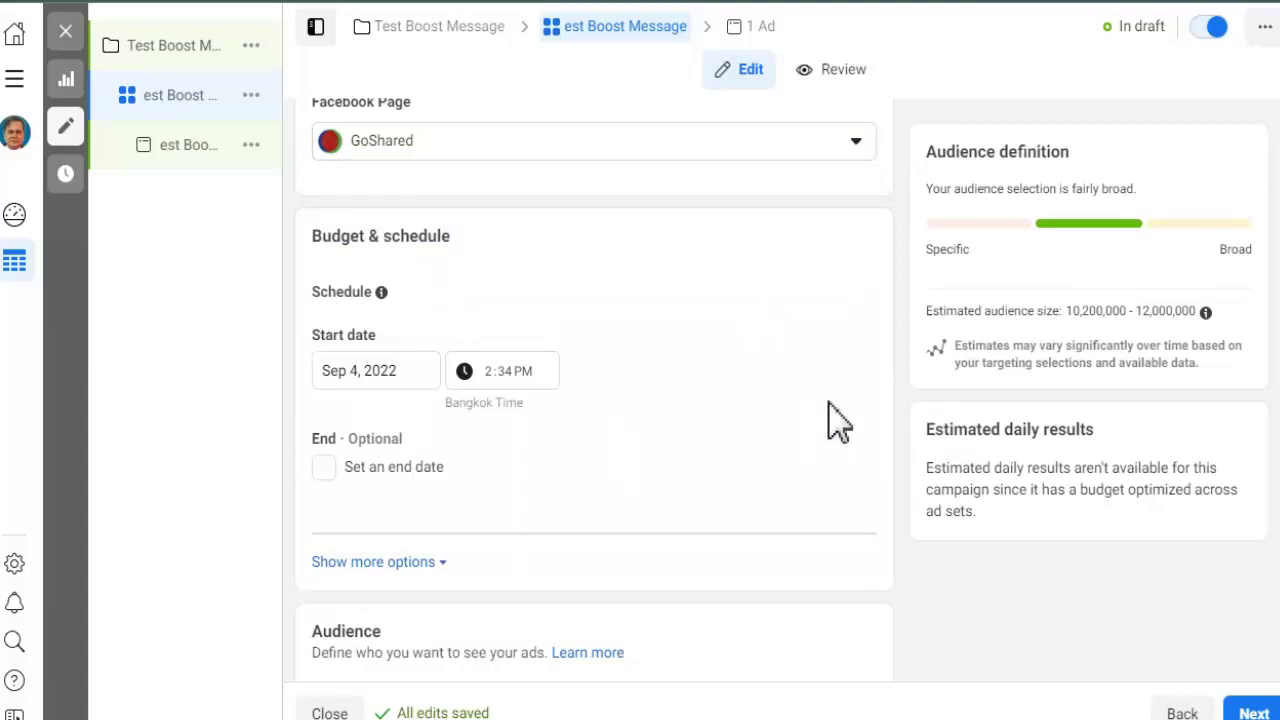
Set the ad set's end date to Sep 6, 2022, and expand the additional budget and schedule options.
scroll(594, 384, down, 1)
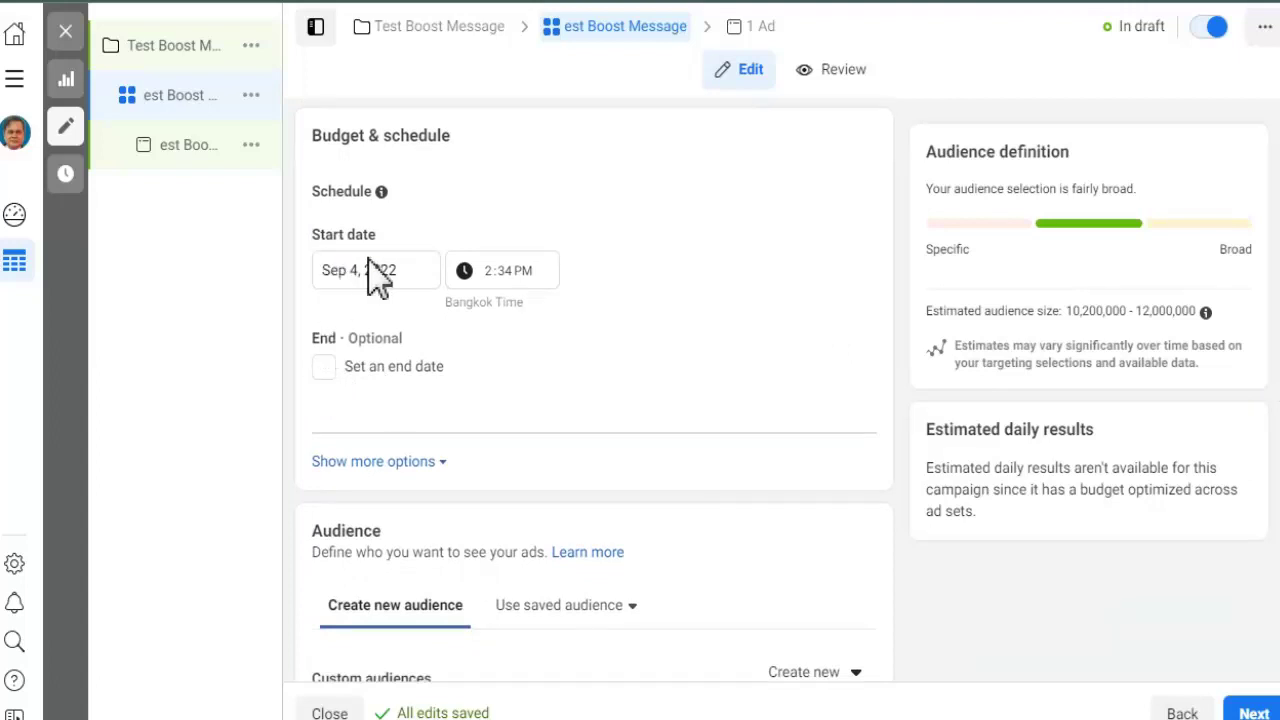
click(324, 368)
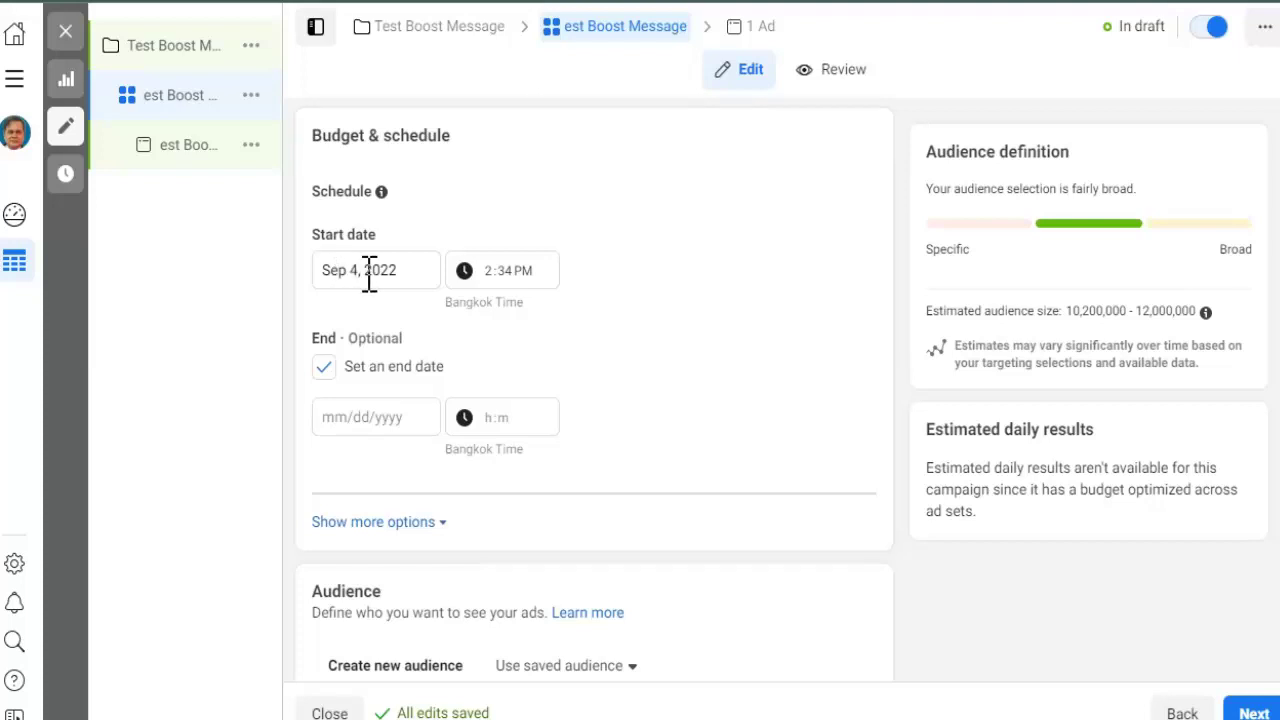
click(362, 417)
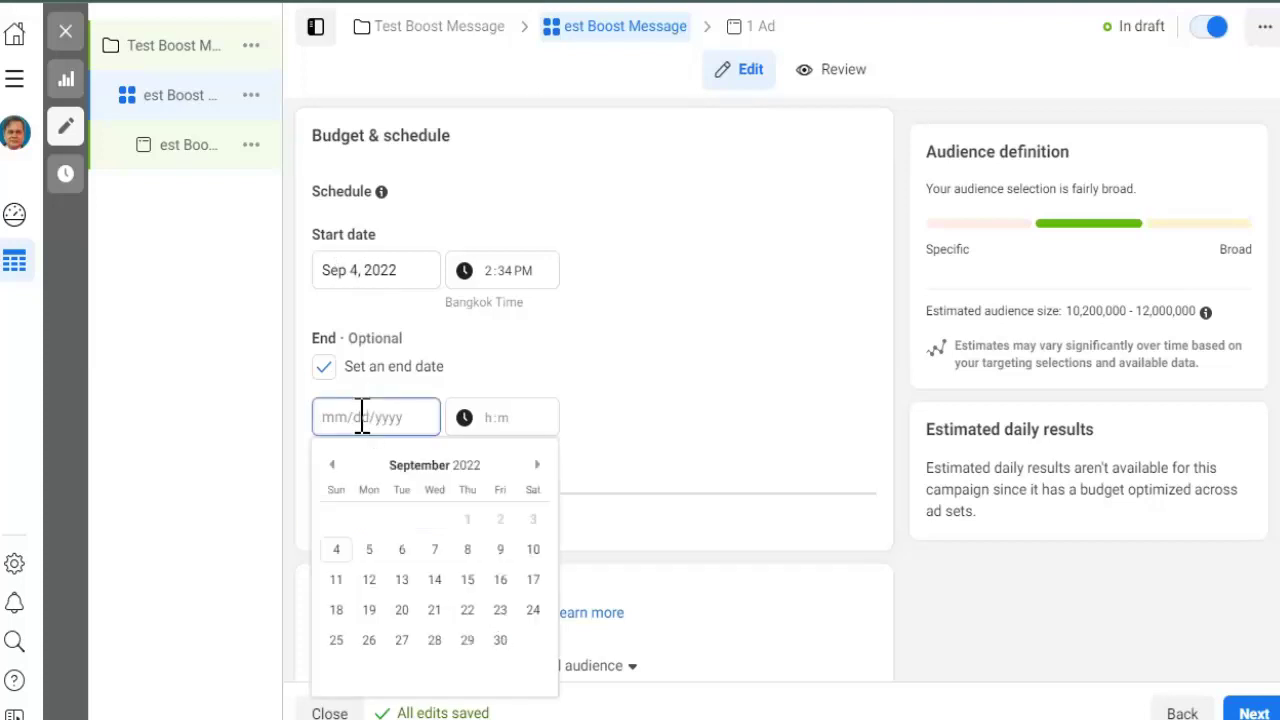
click(401, 551)
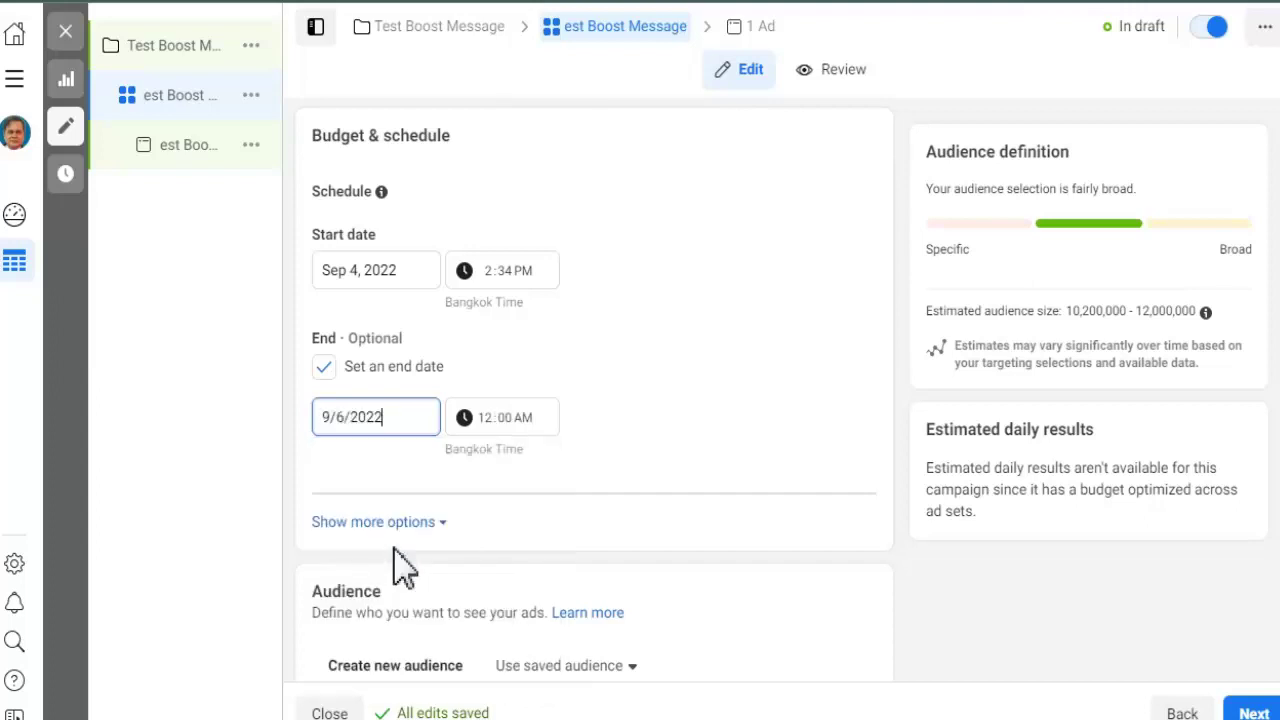
click(347, 418)
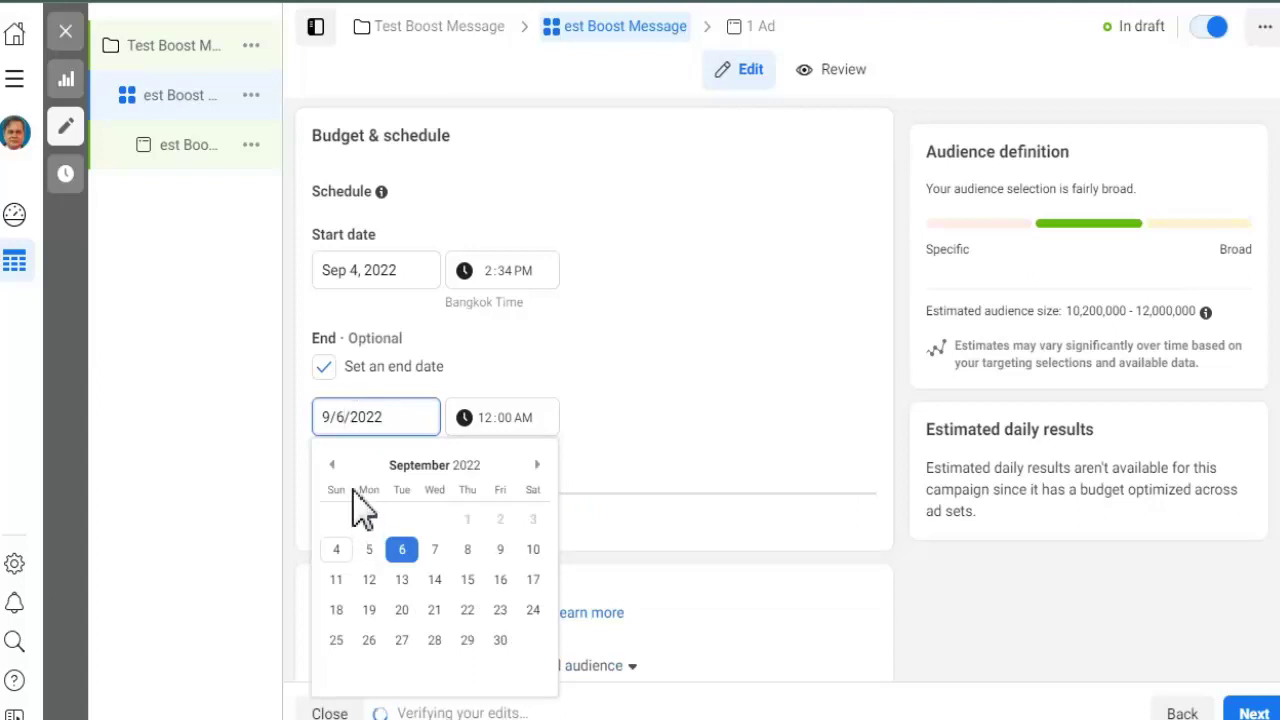
triple_click(605, 370)
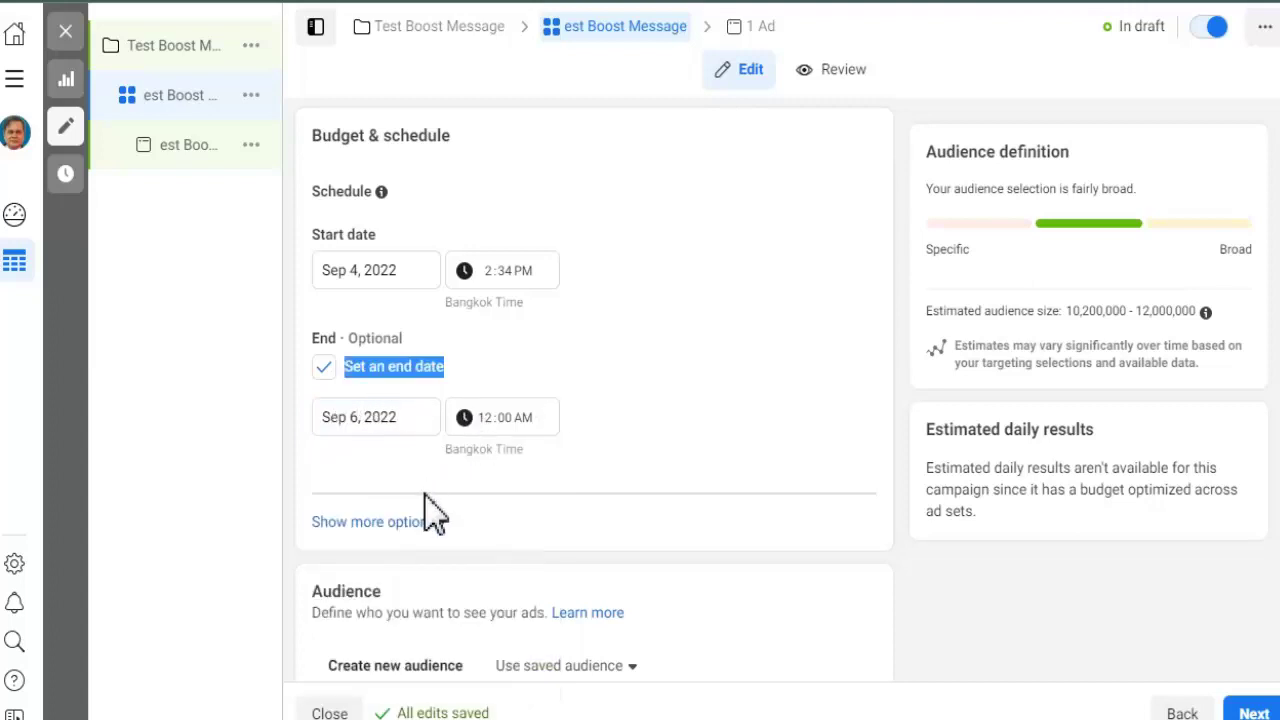
click(420, 524)
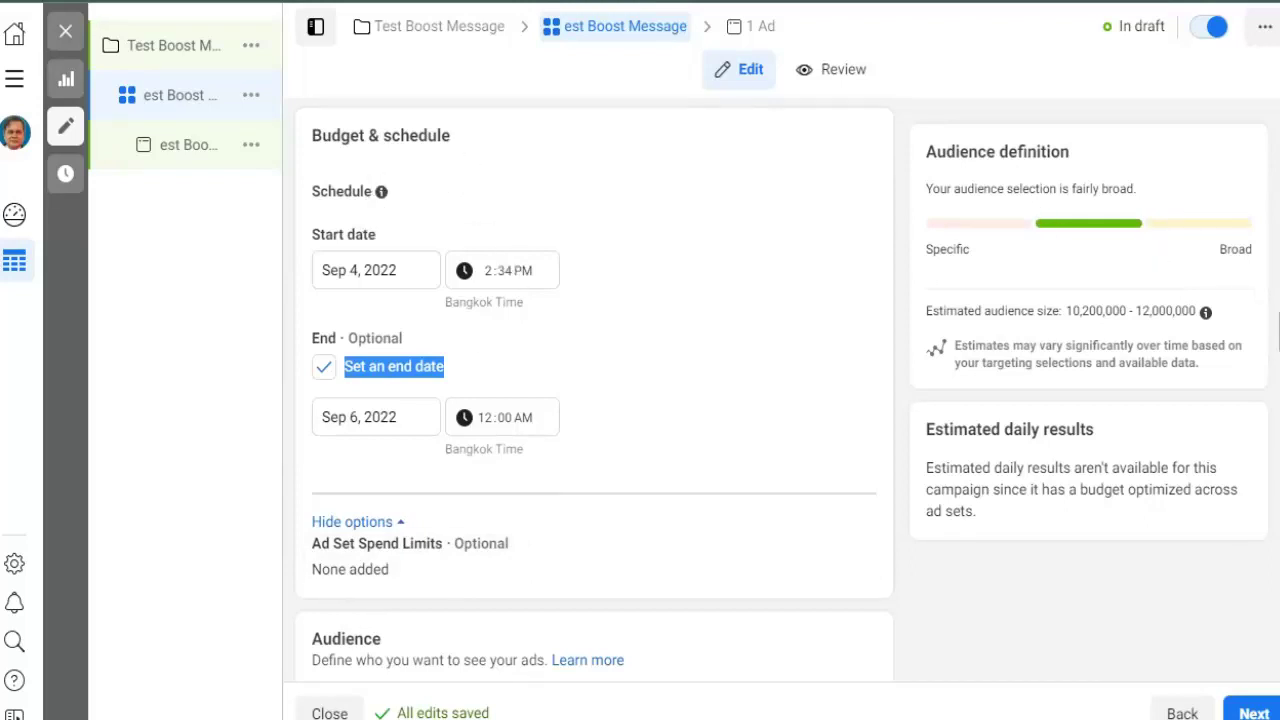
Change the audience's location targeting for Cambodia to "People living in this location".
scroll(594, 384, down, 1)
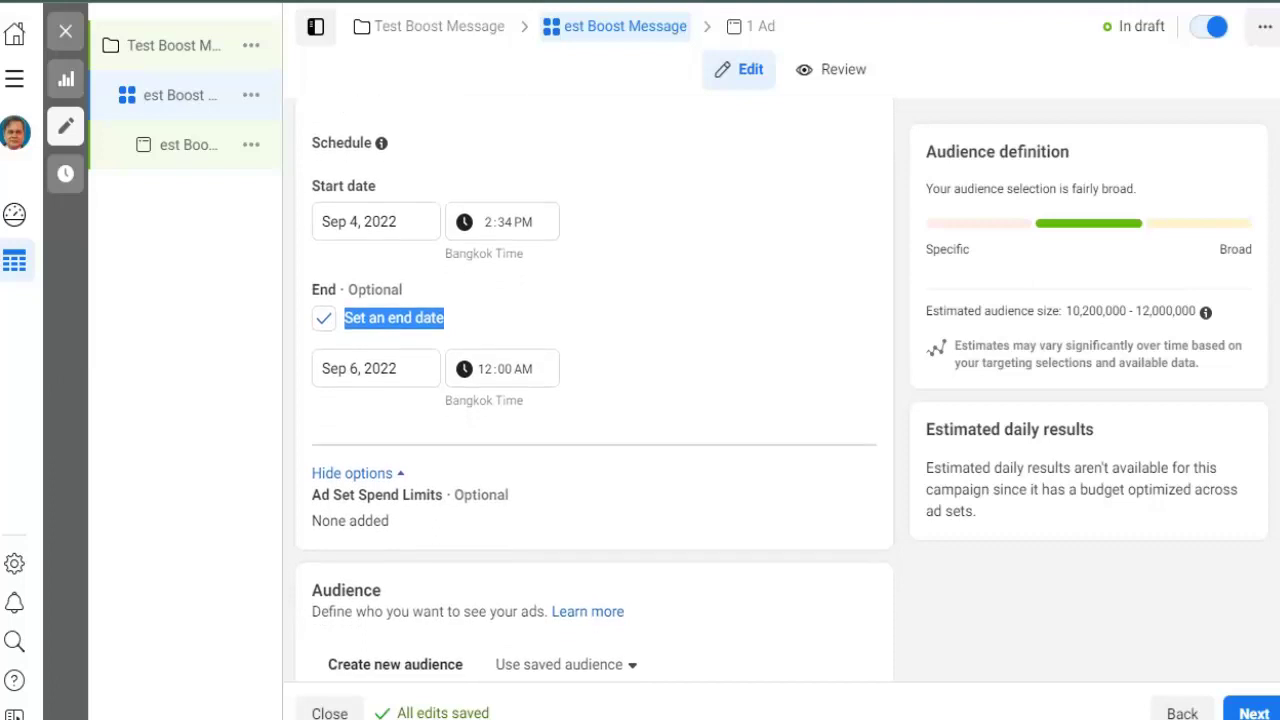
scroll(594, 384, down, 3)
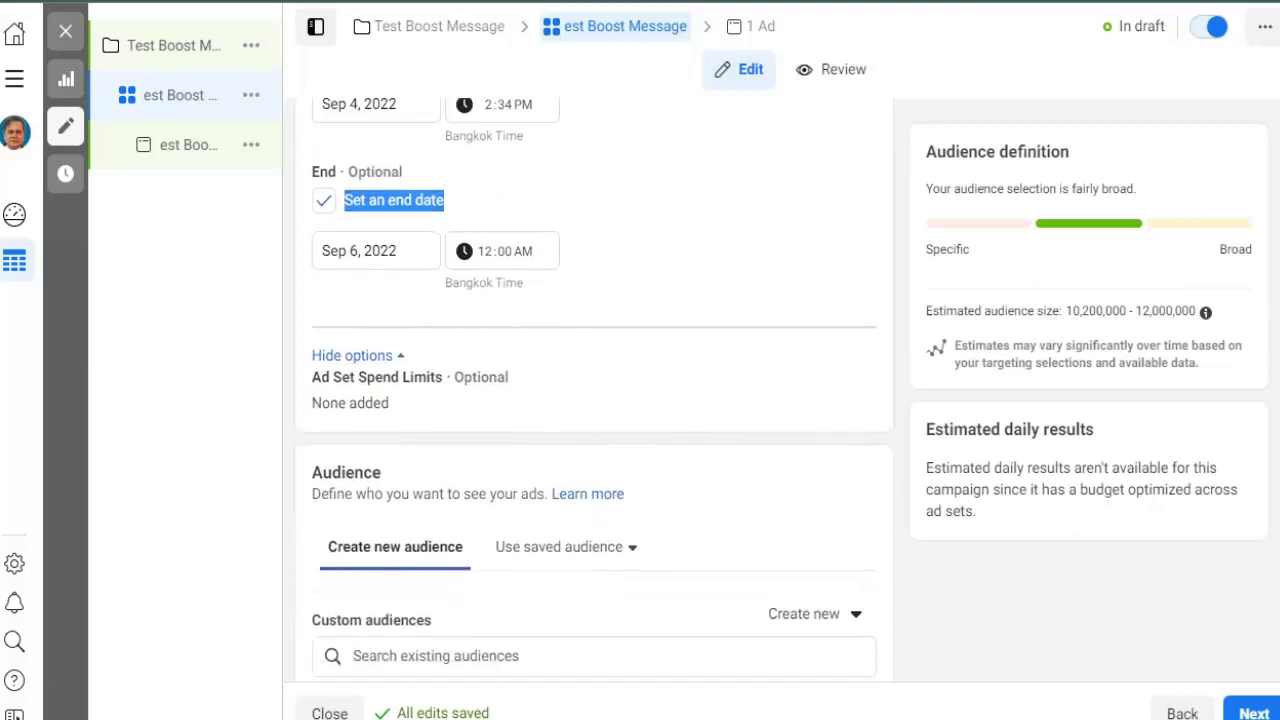
scroll(594, 384, down, 4)
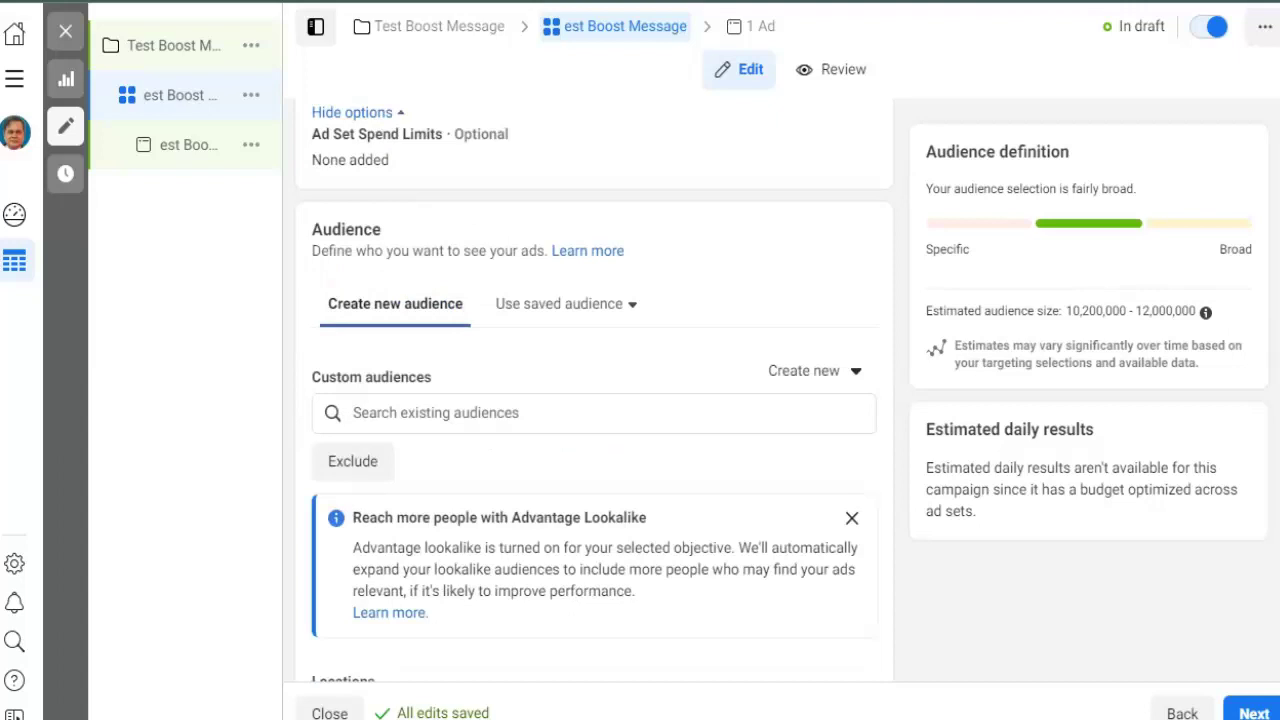
scroll(594, 384, down, 3)
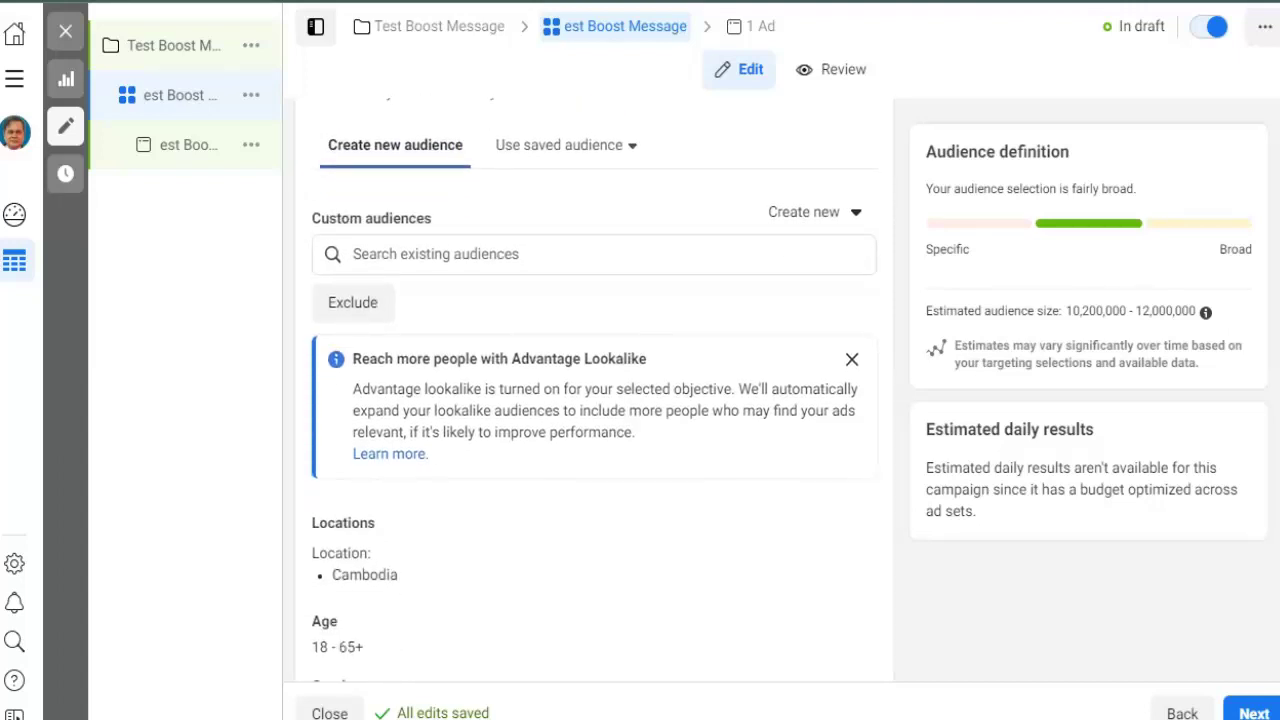
scroll(594, 384, down, 7)
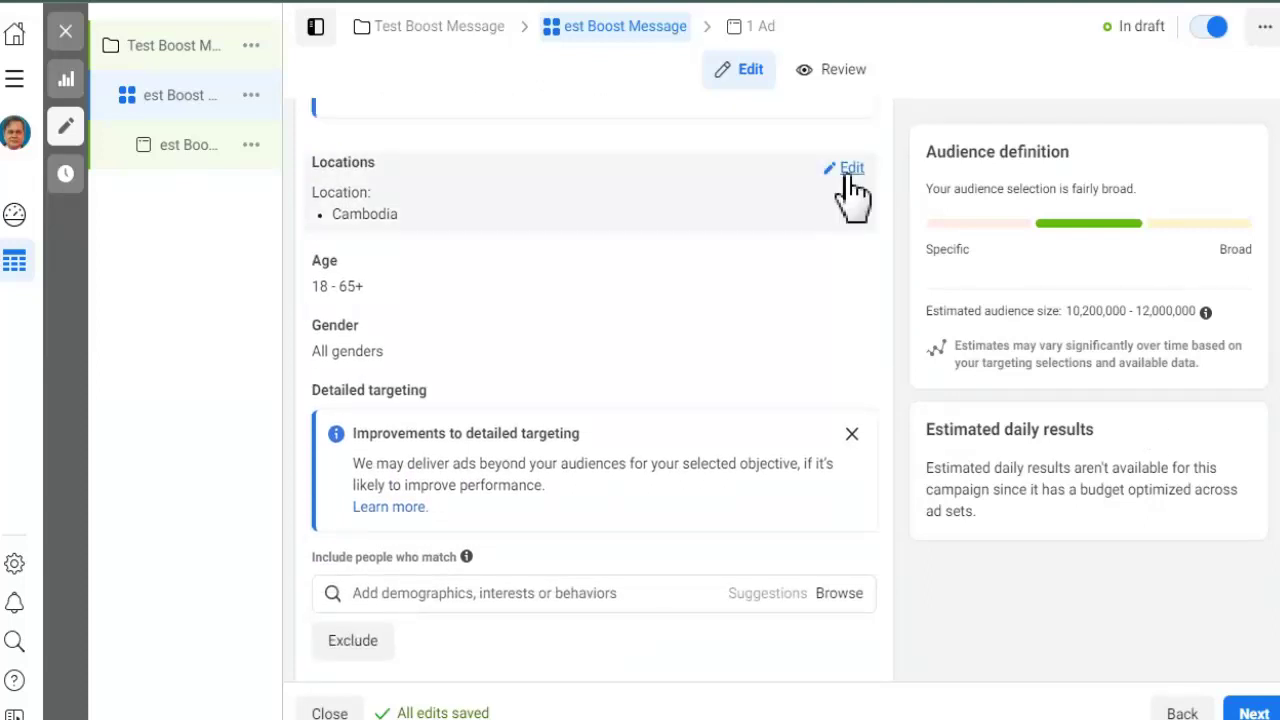
click(848, 170)
click(410, 212)
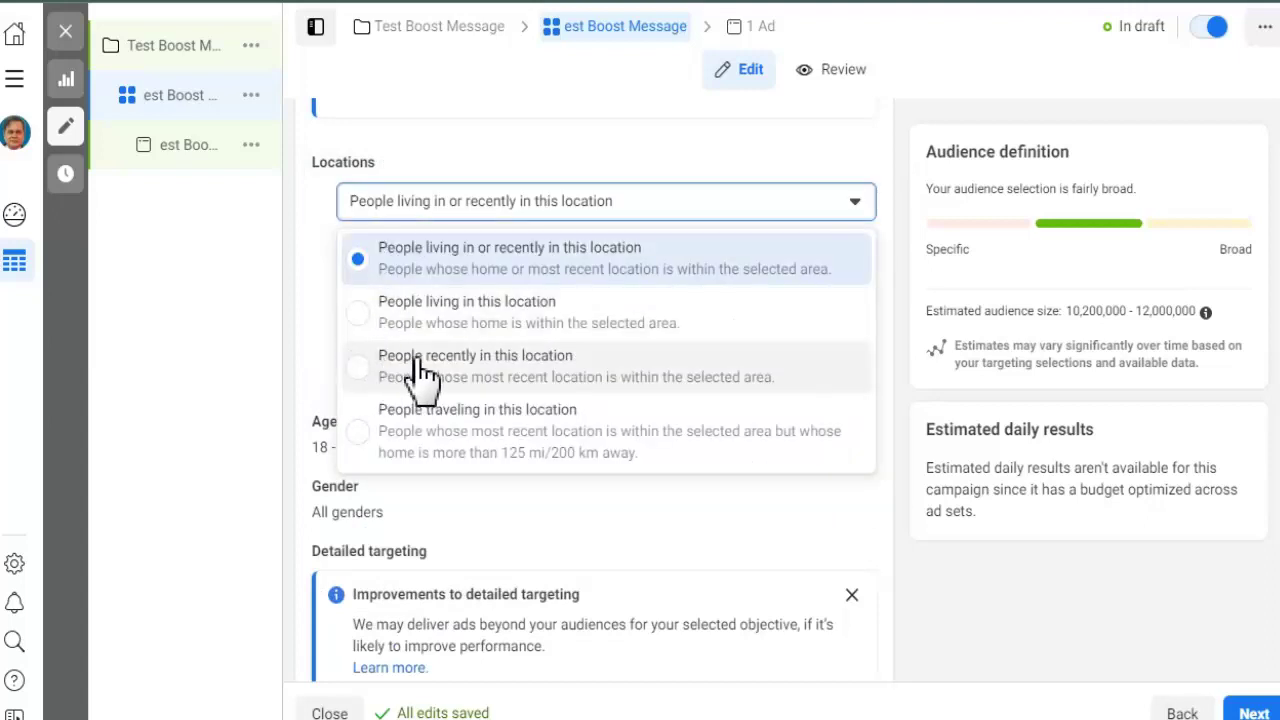
click(370, 318)
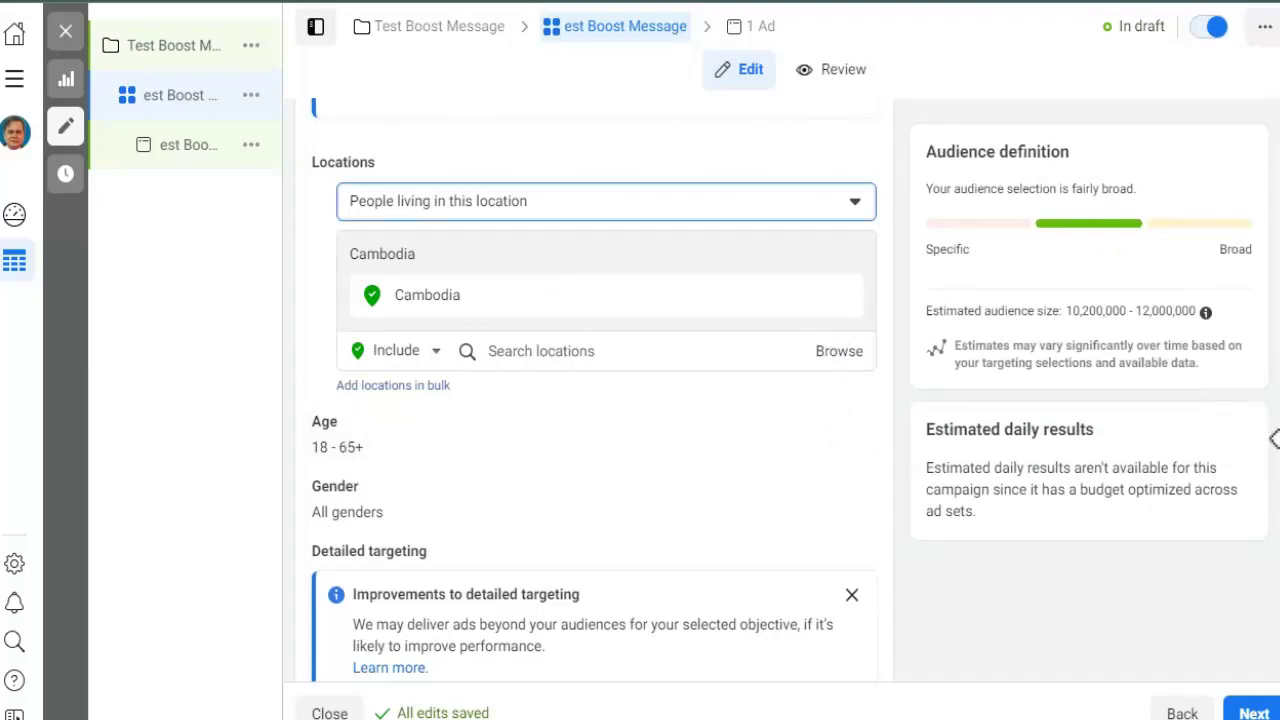
Set the audience's age range to 24 through 60.
scroll(660, 255, down, 3)
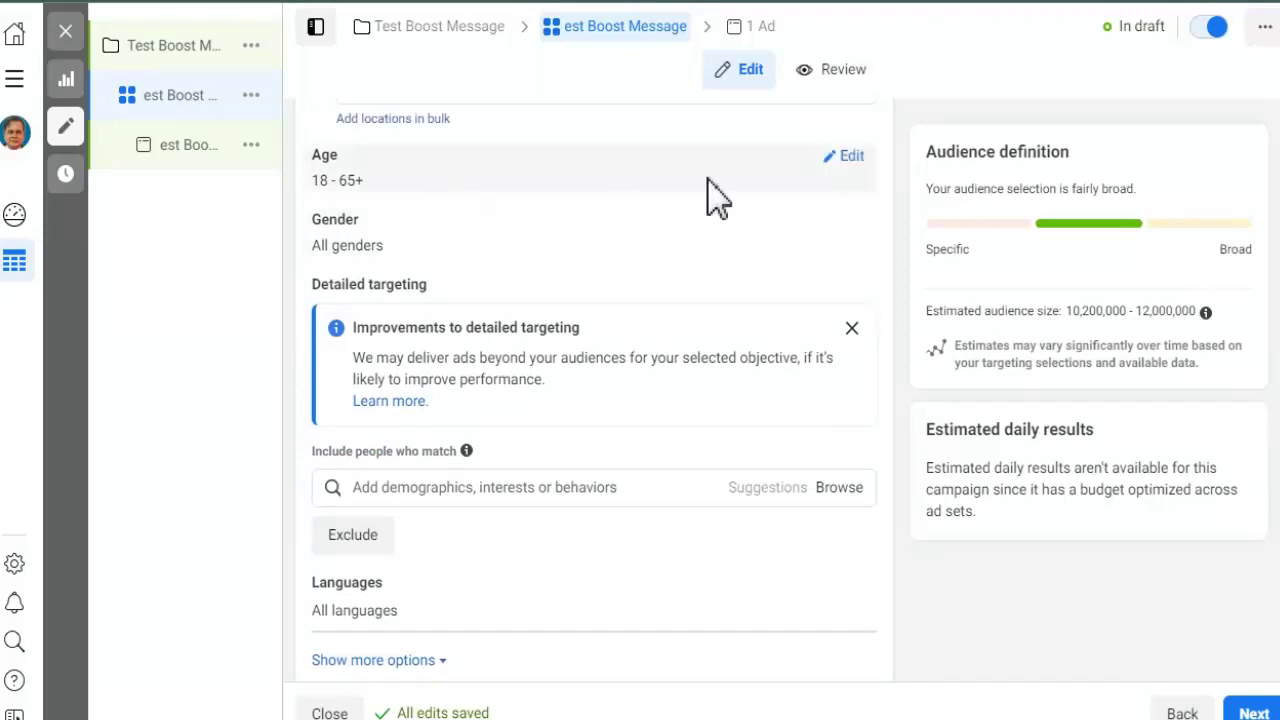
click(848, 158)
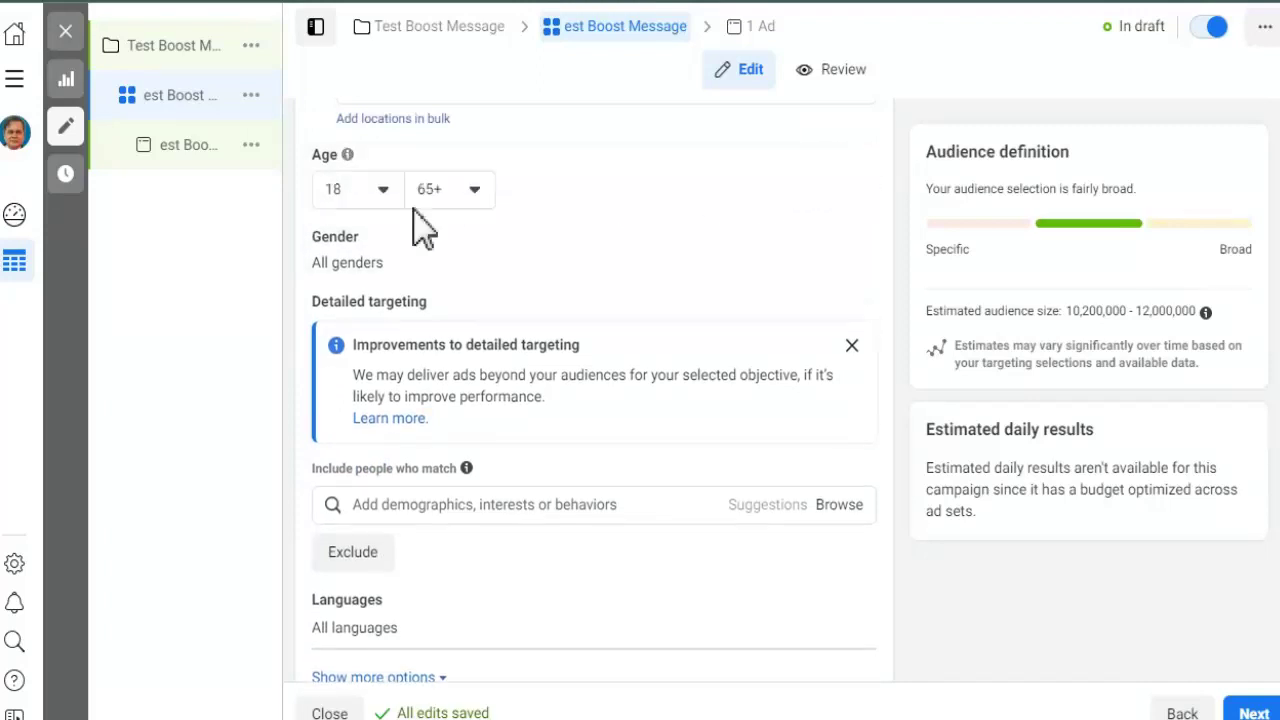
click(383, 190)
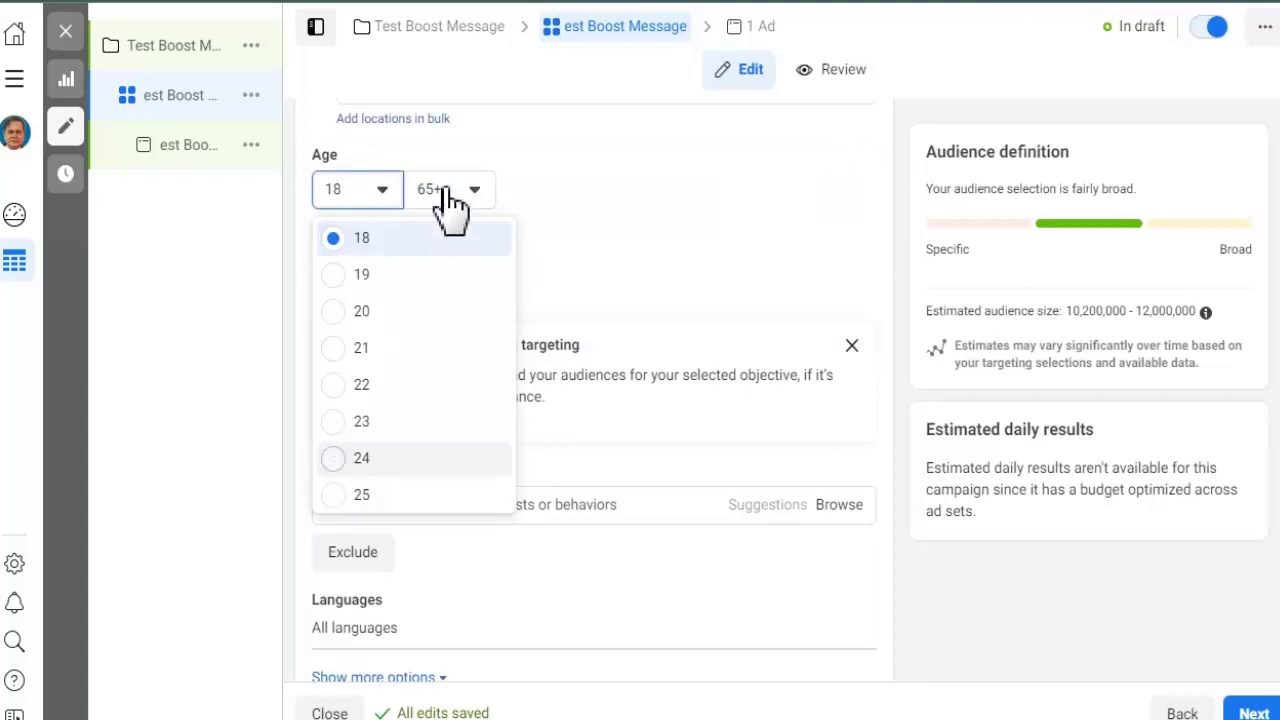
key(Return)
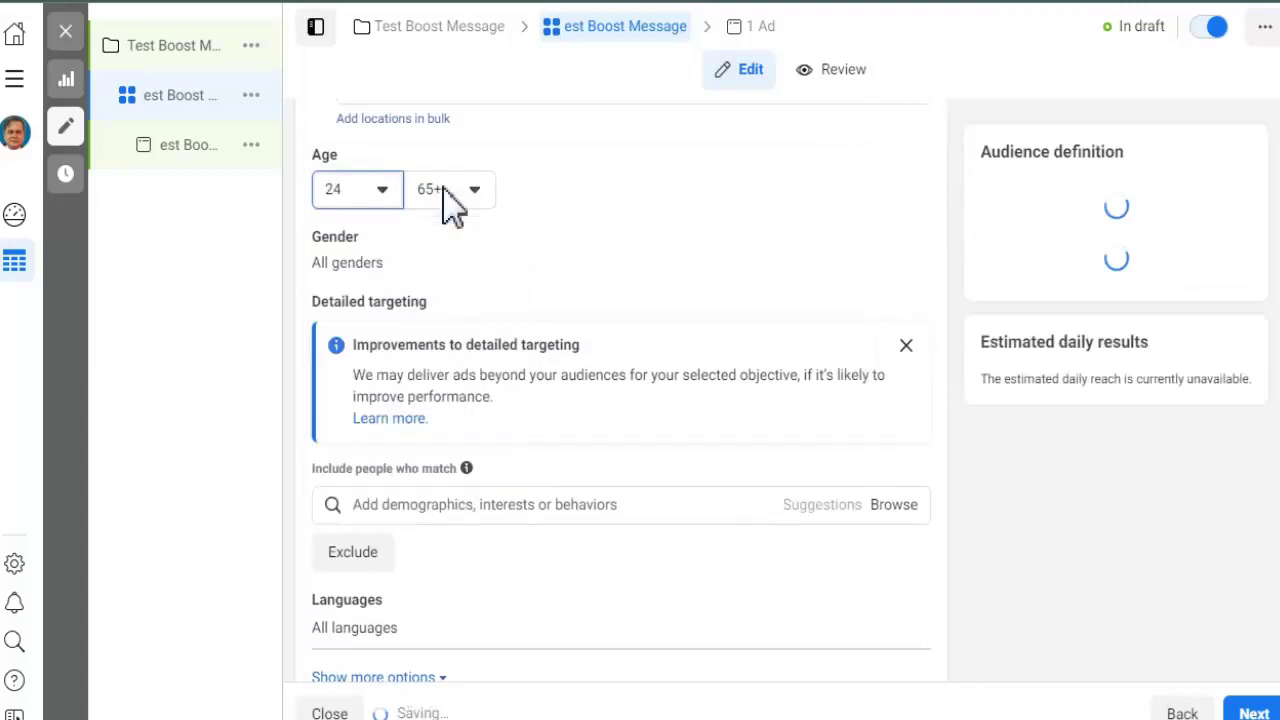
click(446, 190)
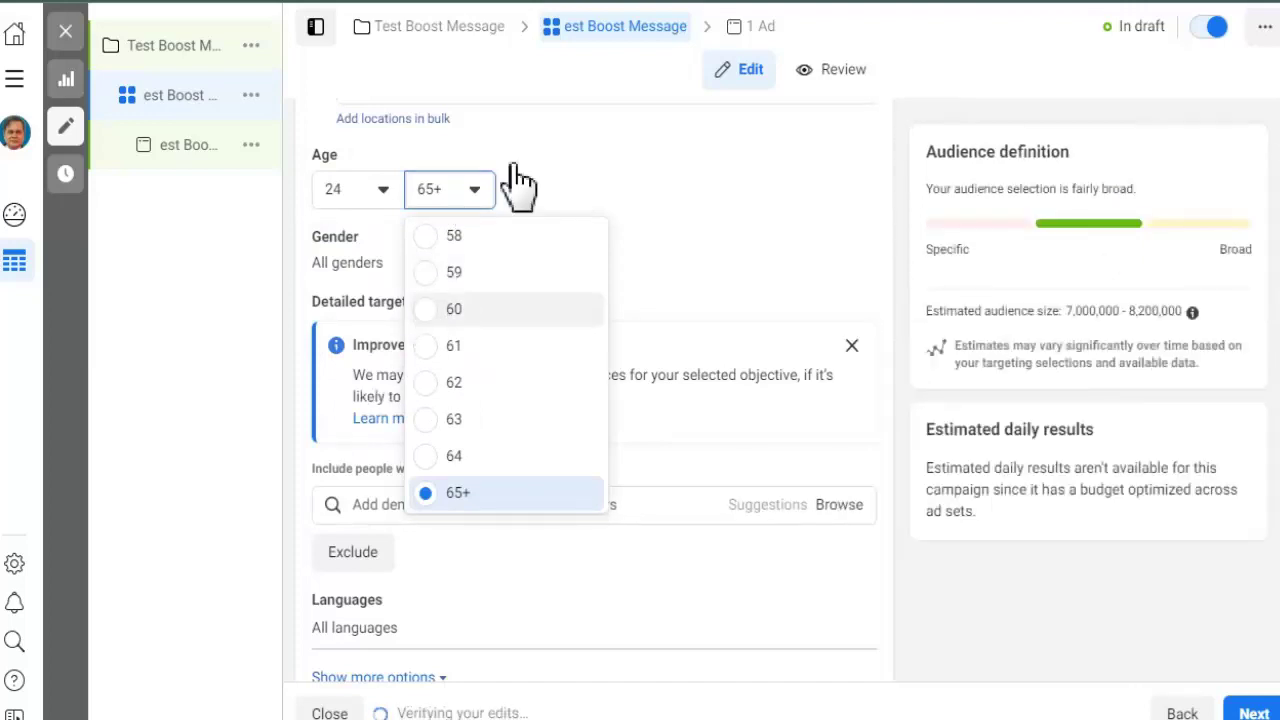
key(Return)
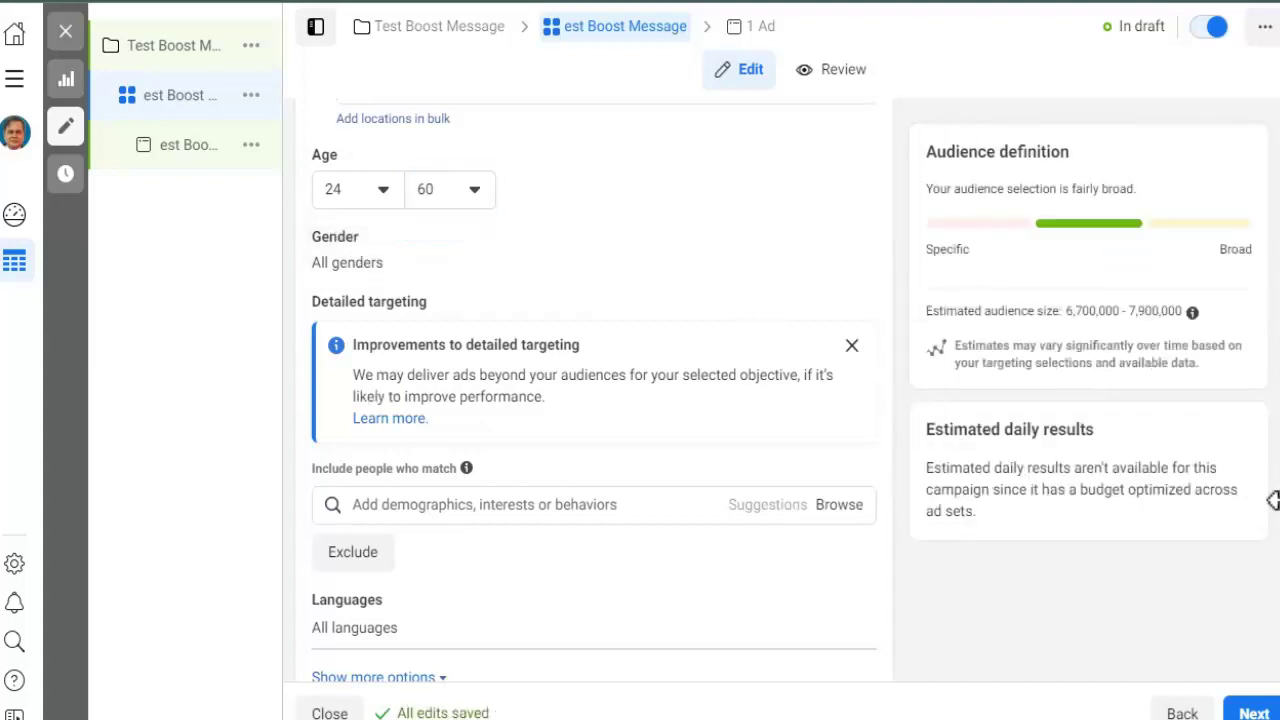
Restrict the audience's languages to English (US) and Khmer.
scroll(594, 389, down, 3)
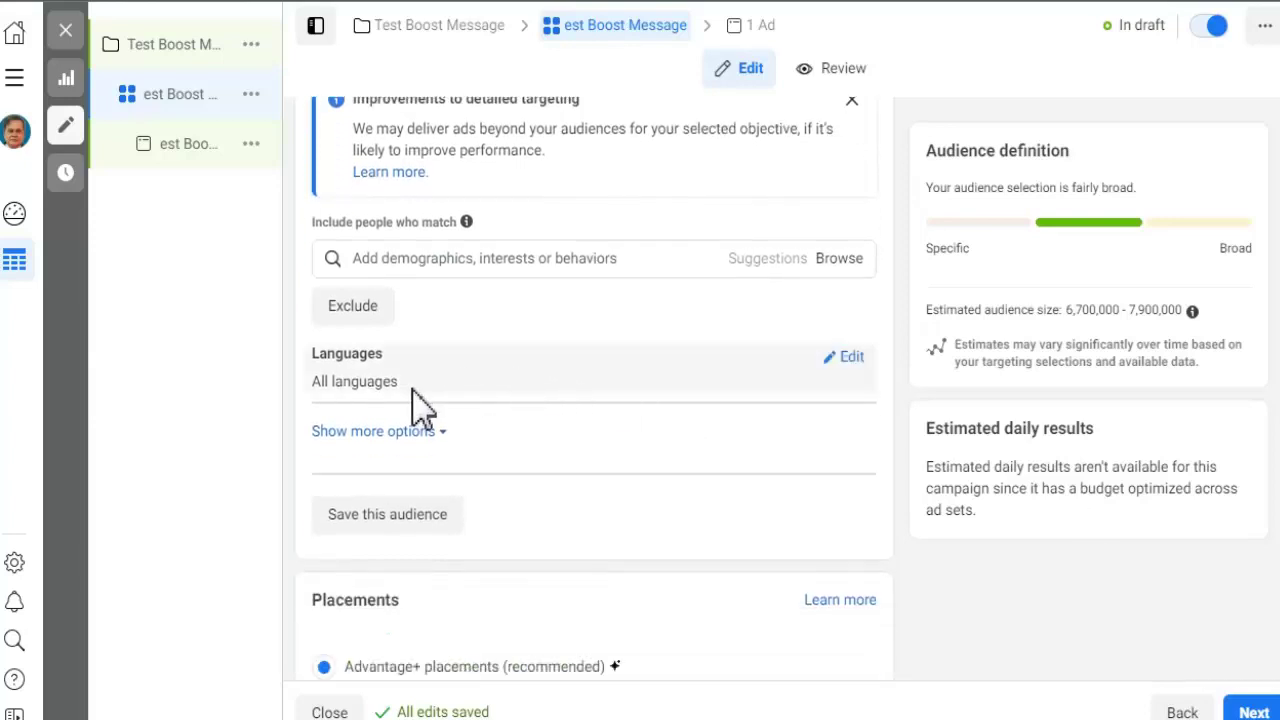
click(850, 360)
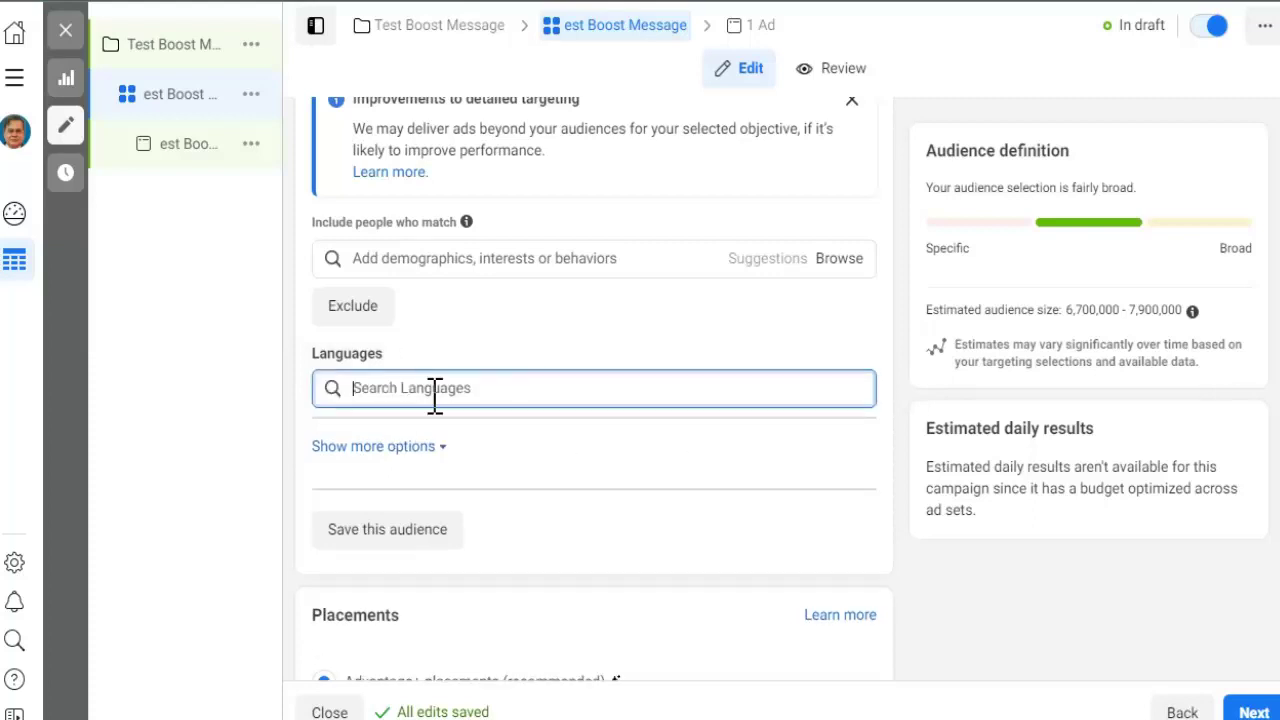
text(en)
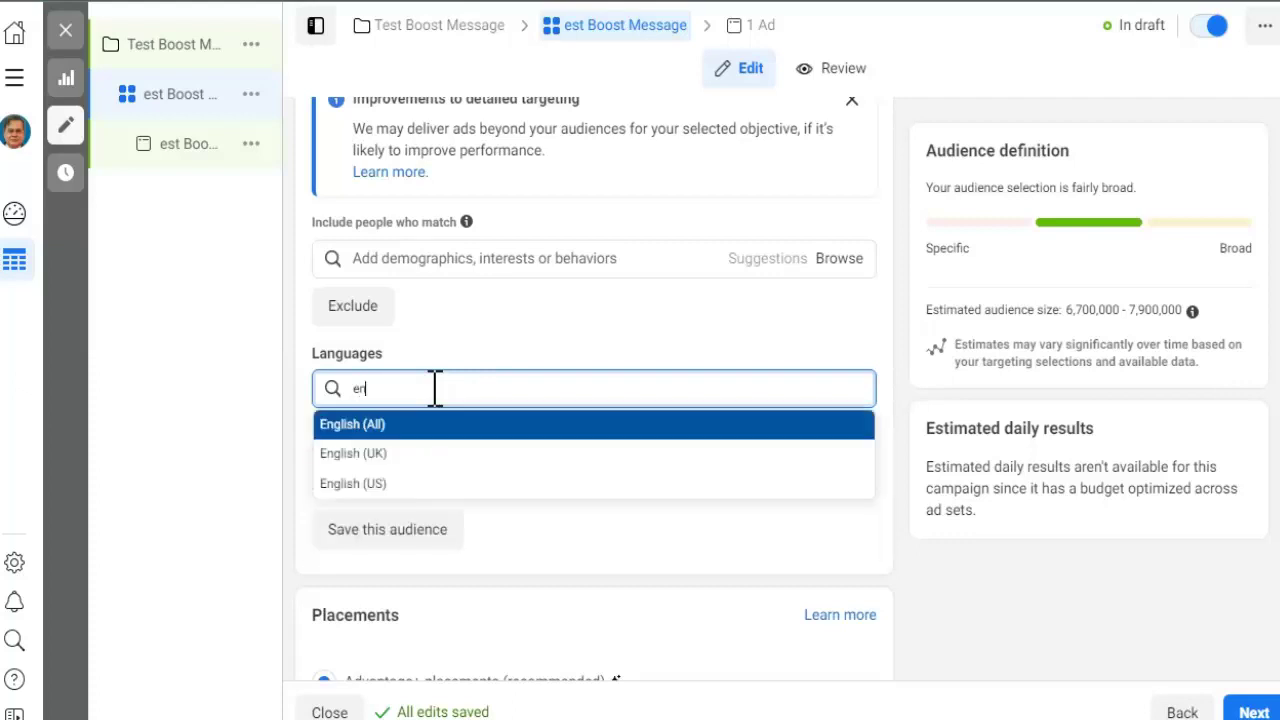
click(354, 492)
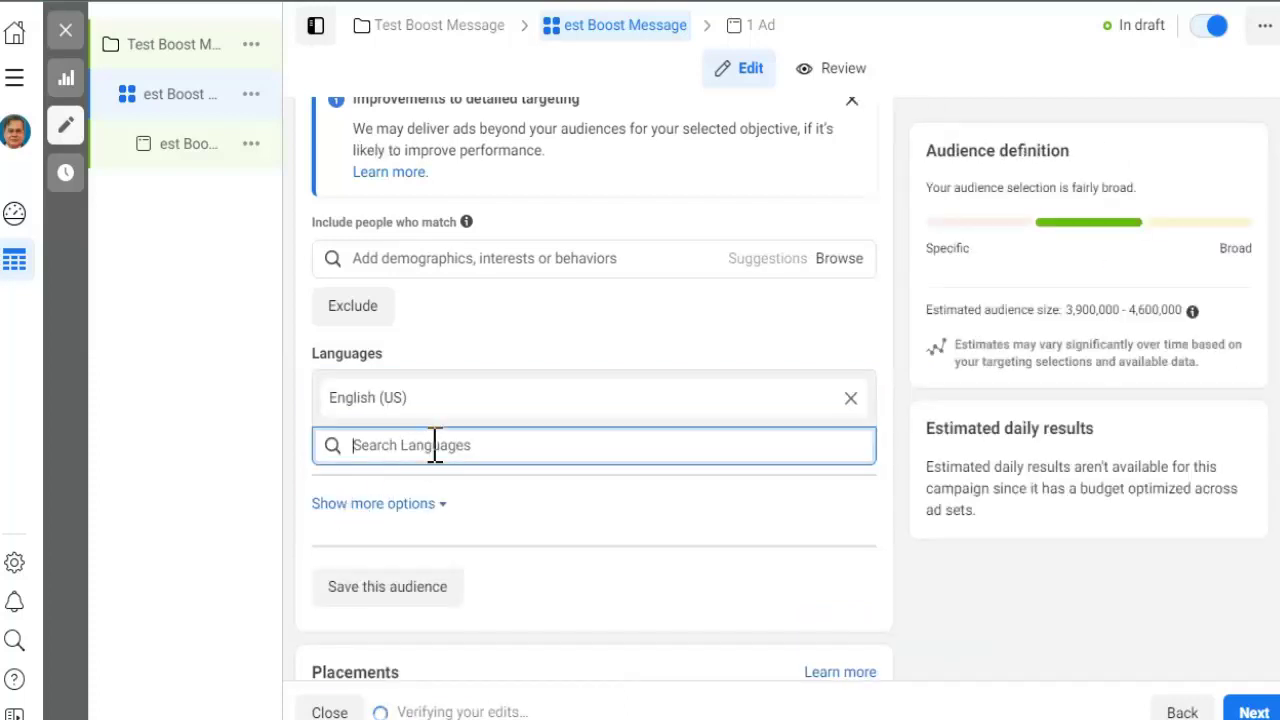
text(kh)
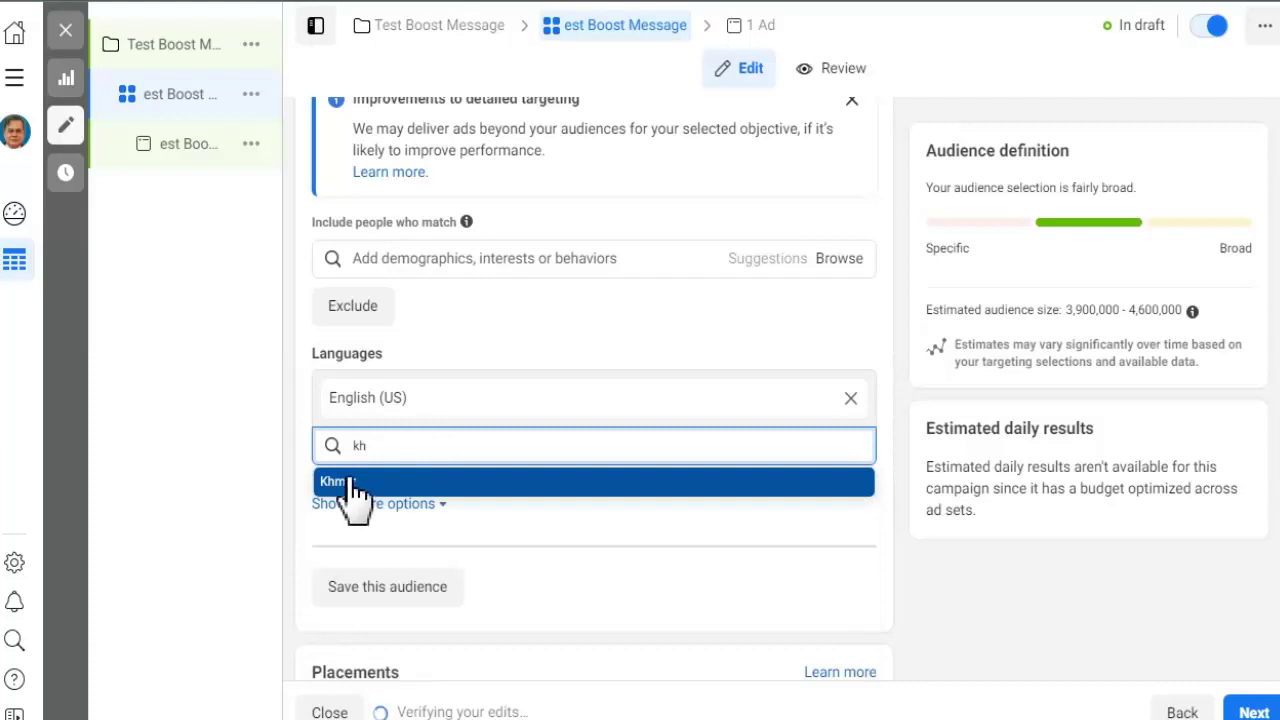
click(370, 485)
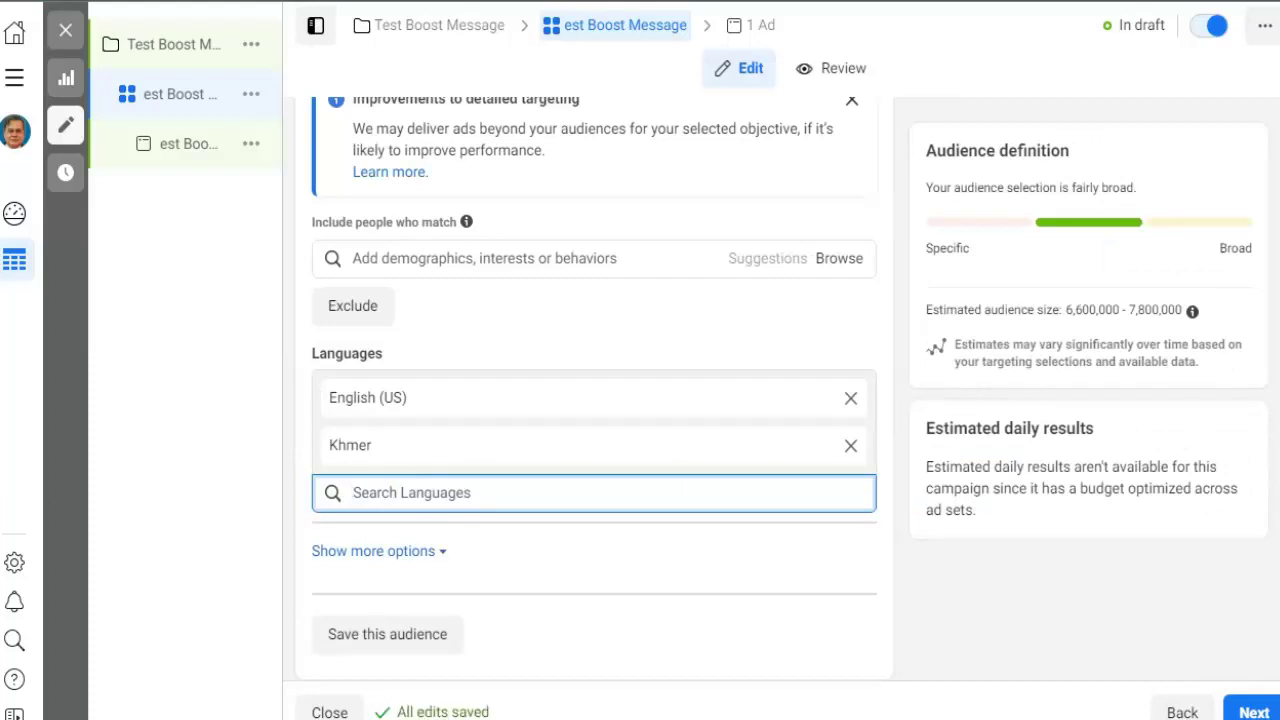
Switch the ad set to manual placements and limit the devices to mobile only.
scroll(594, 390, down, 4)
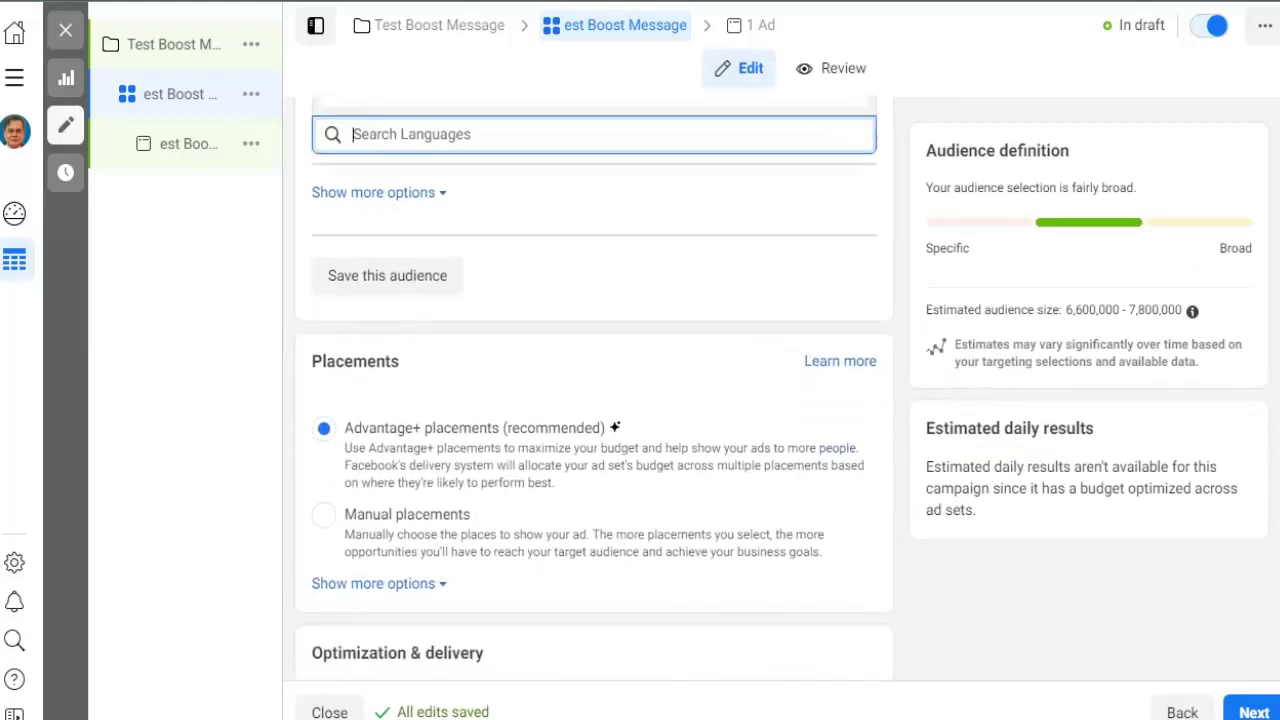
scroll(560, 340, down, 3)
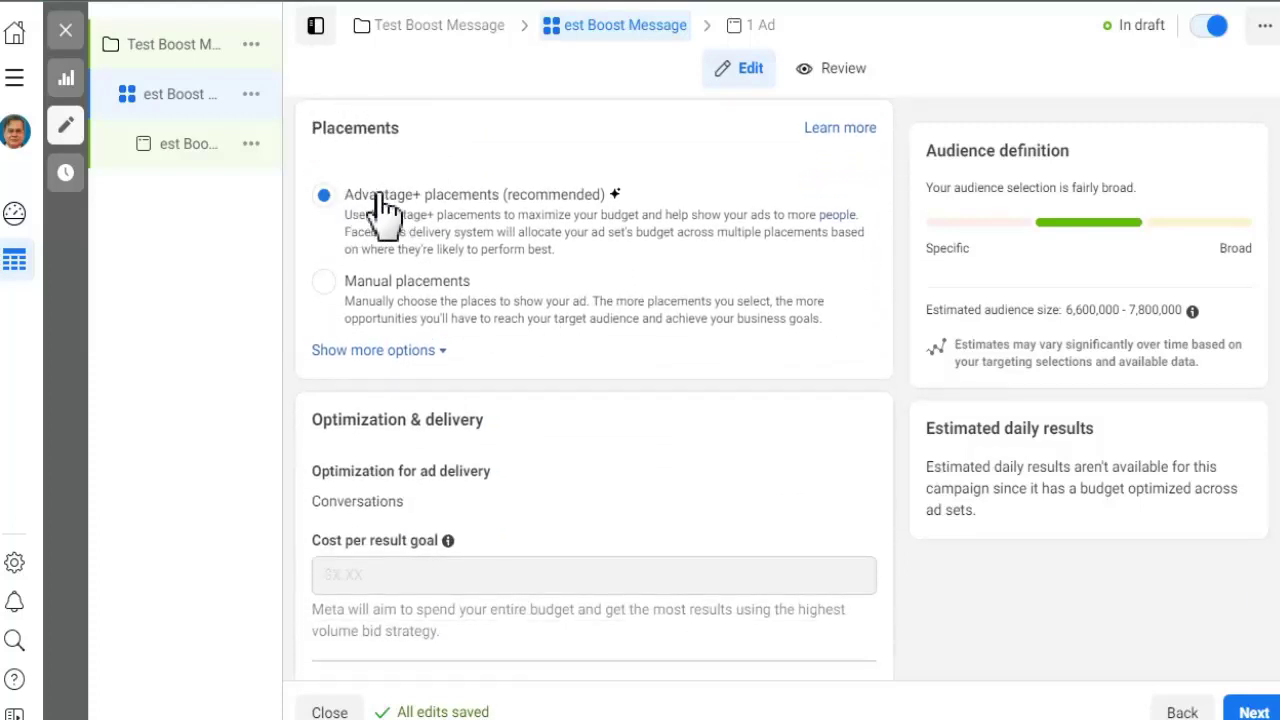
click(324, 285)
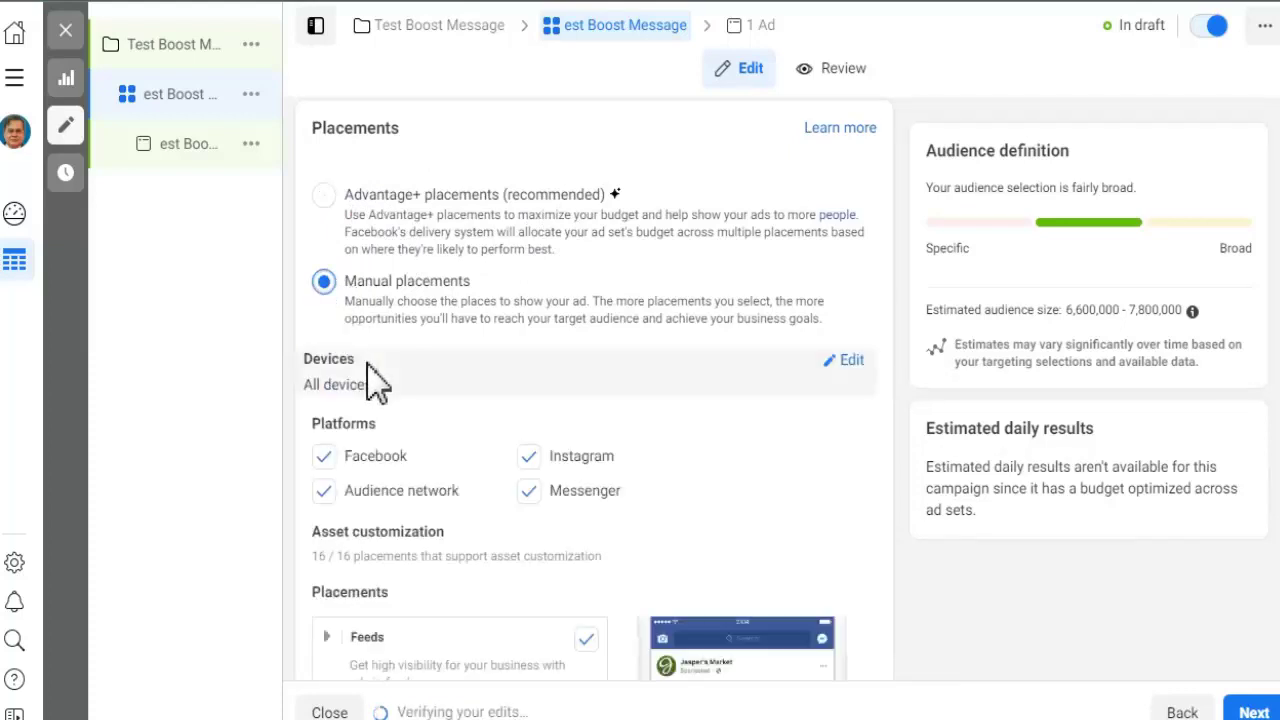
click(850, 362)
click(445, 401)
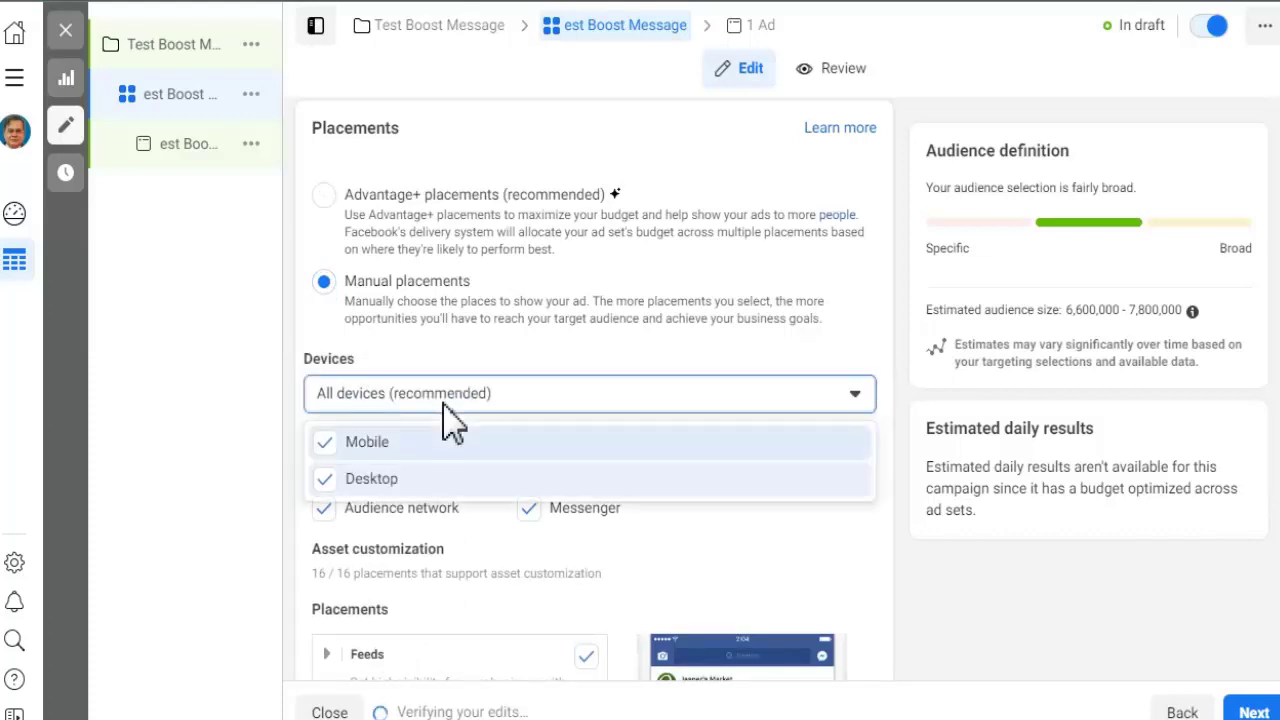
click(336, 479)
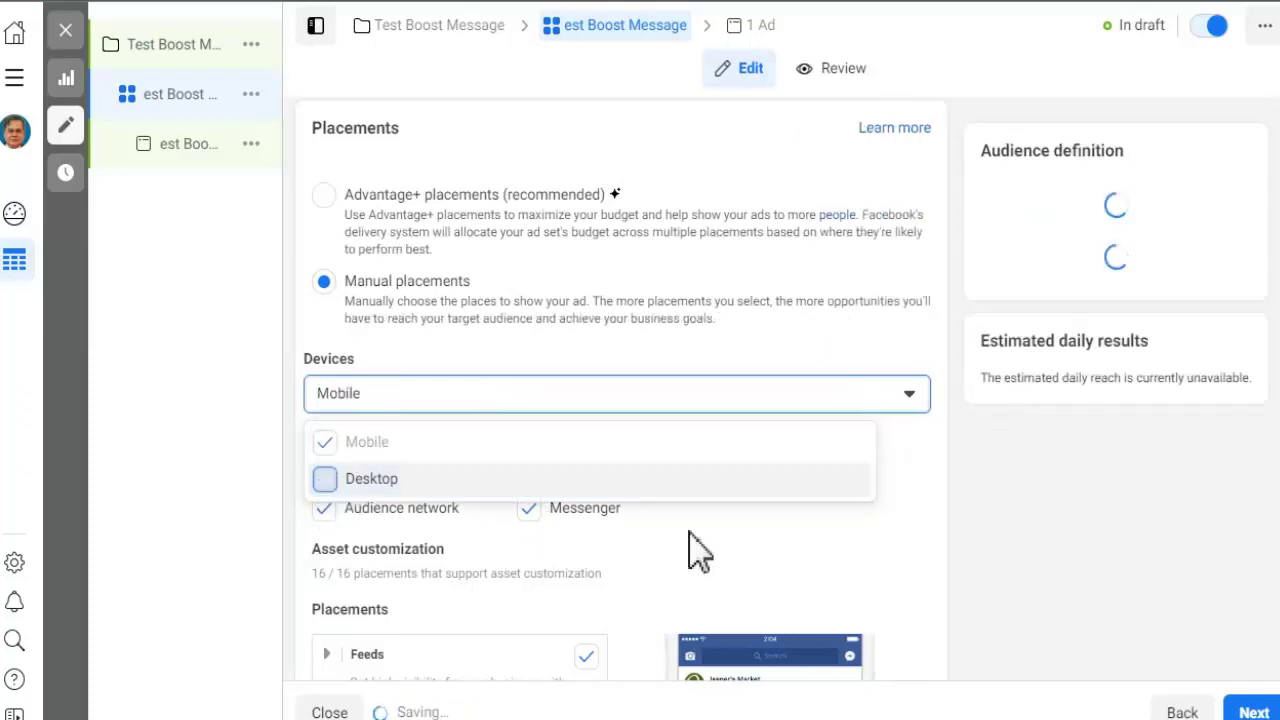
click(694, 548)
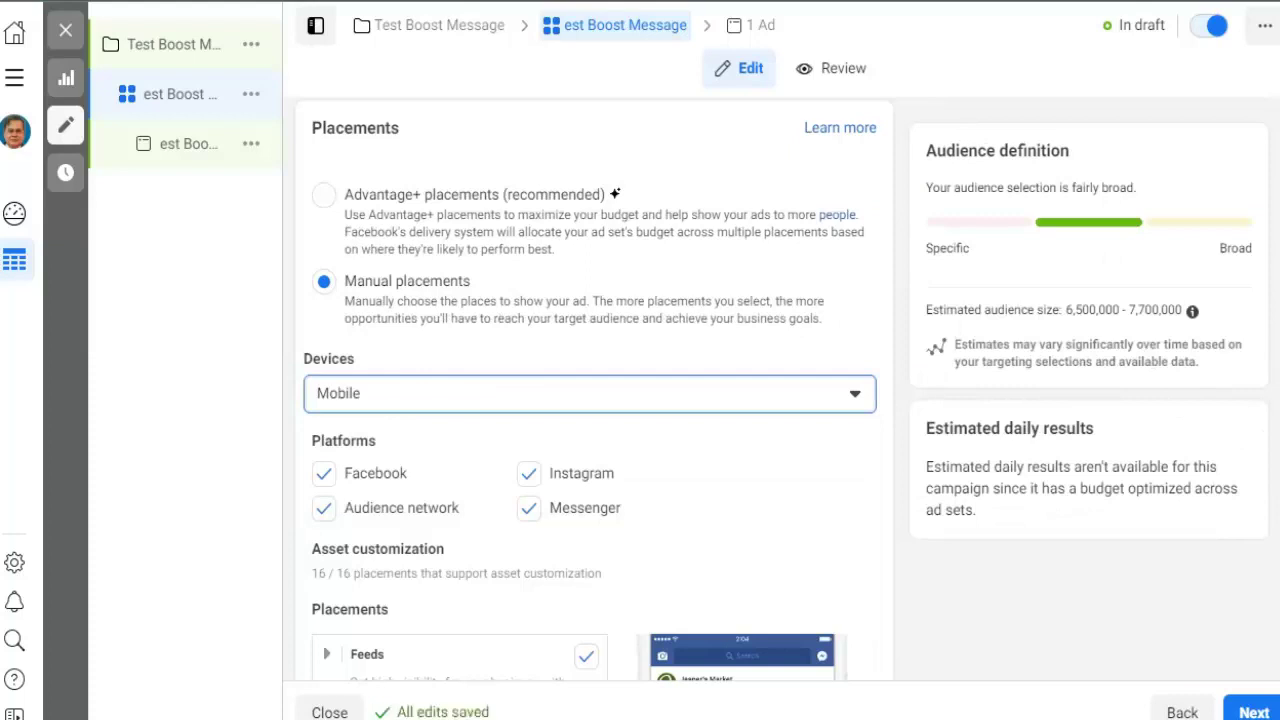
Exclude Instagram and Audience network from the ad set's placement platforms.
scroll(590, 400, down, 3)
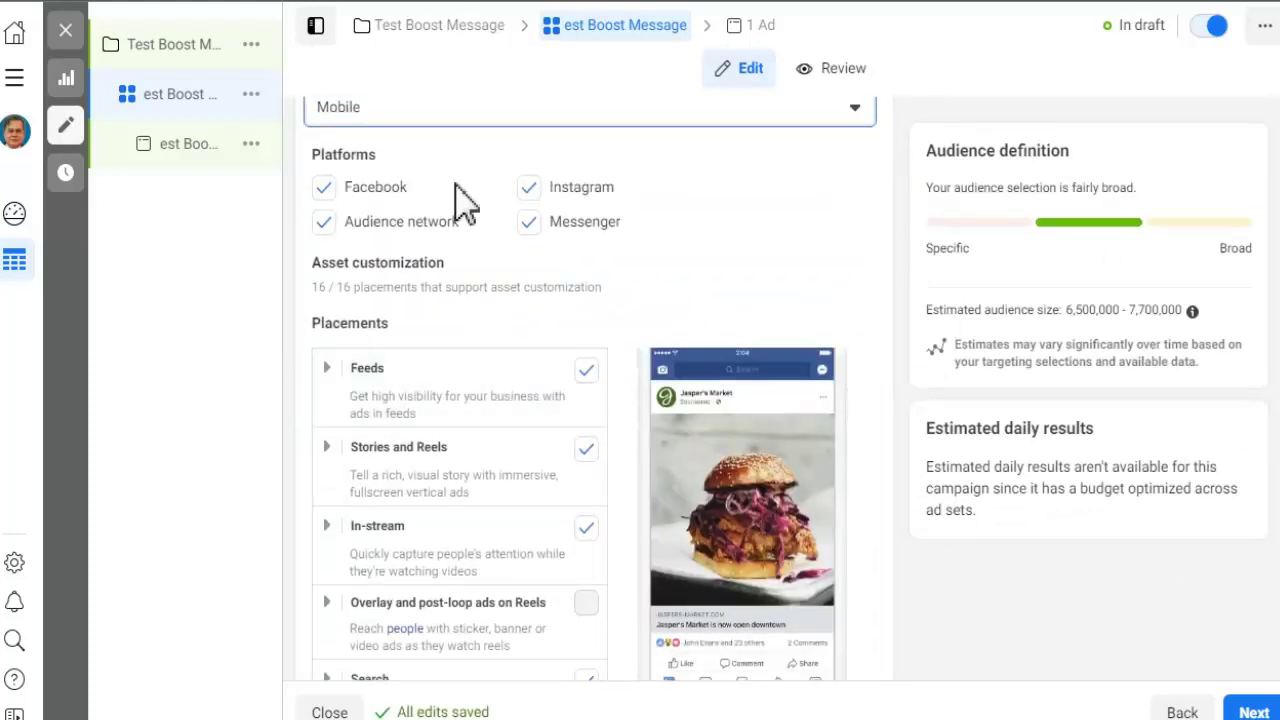
click(528, 190)
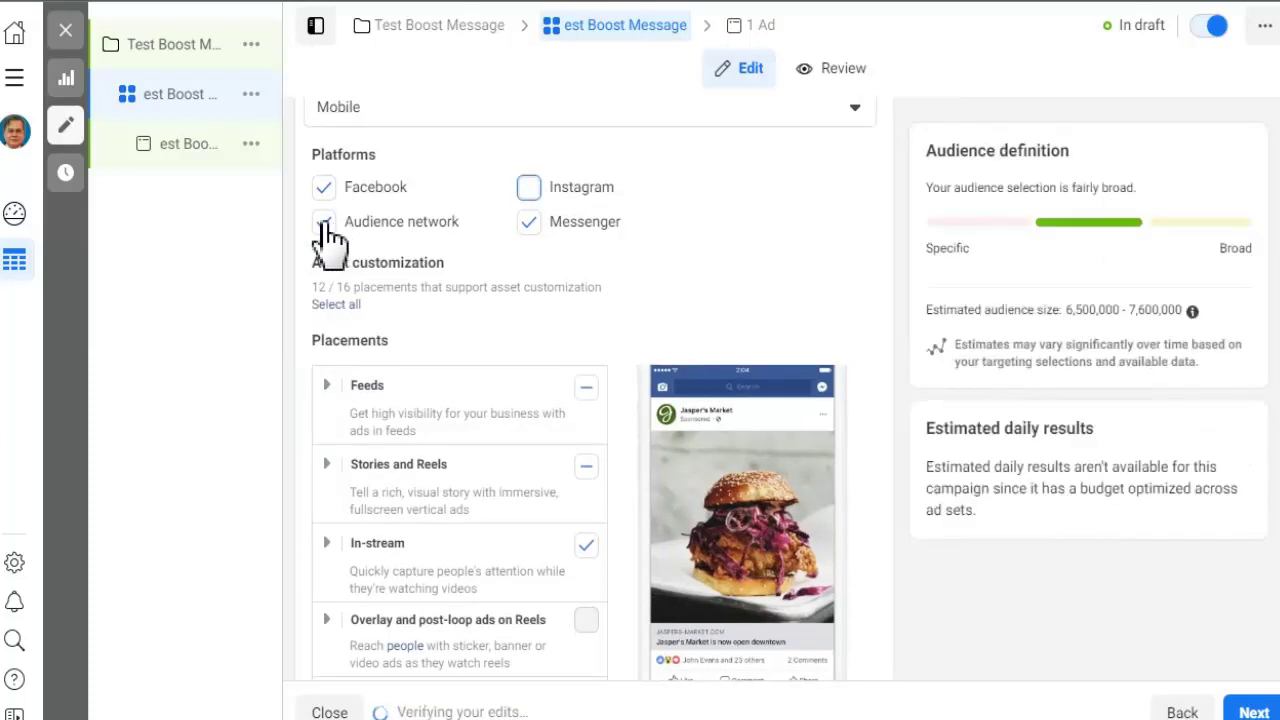
click(324, 224)
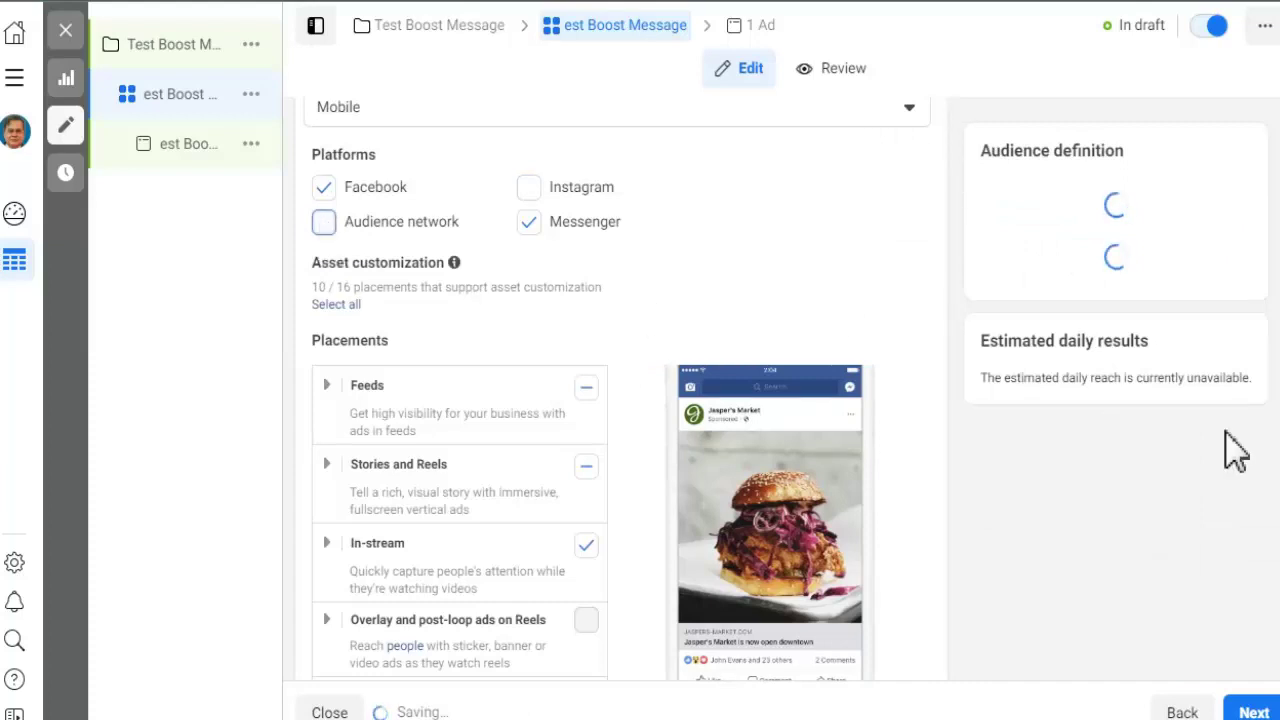
Deselect the Stories and Reels, In-stream, Search and In-article placements.
scroll(590, 400, down, 3)
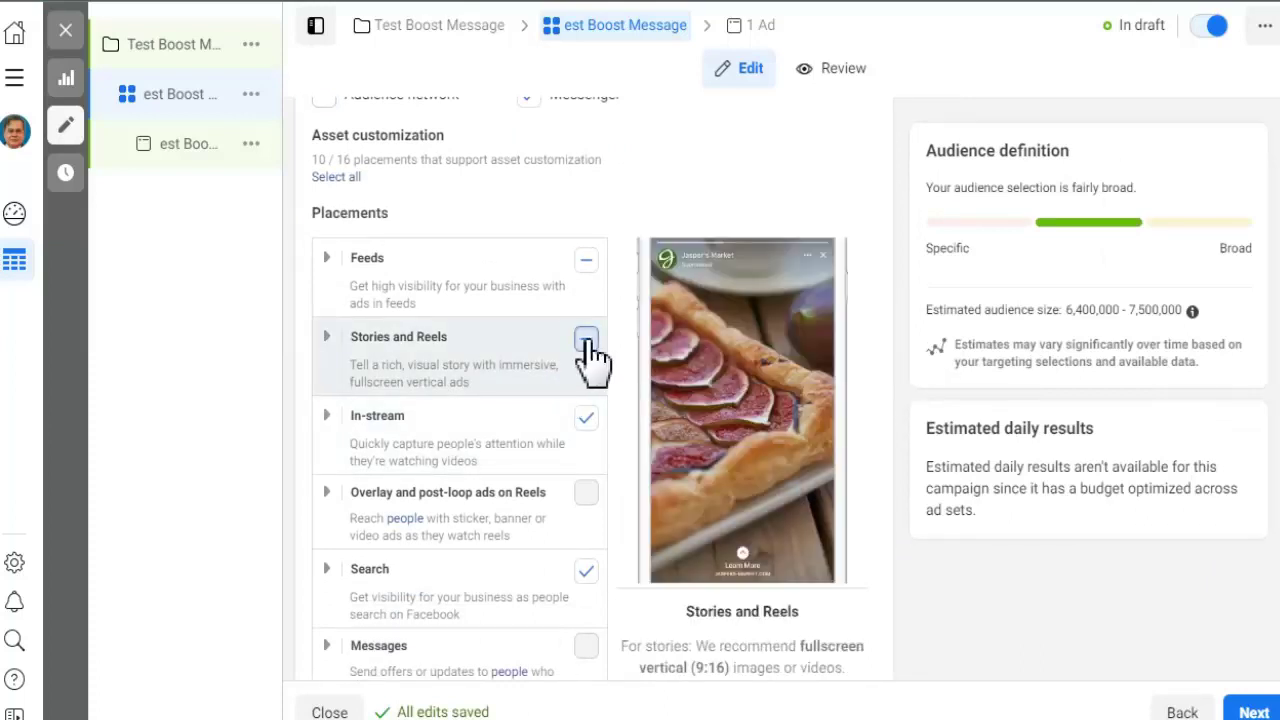
click(586, 341)
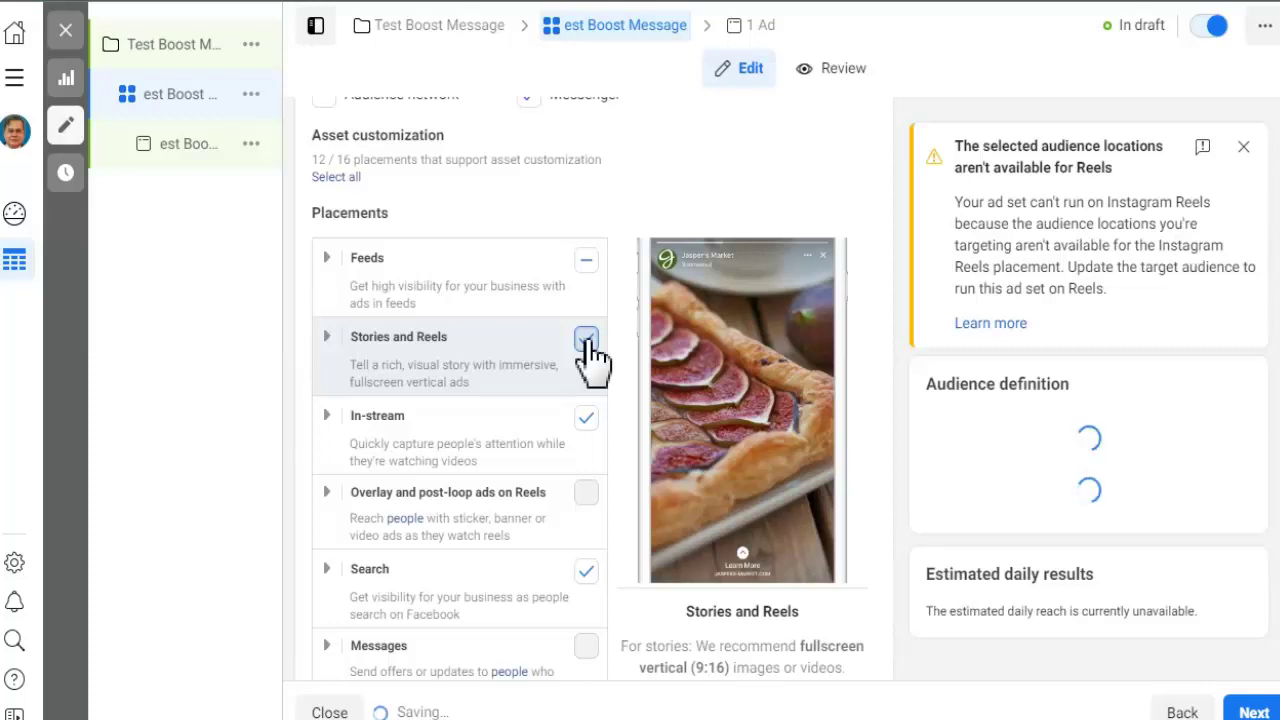
click(586, 341)
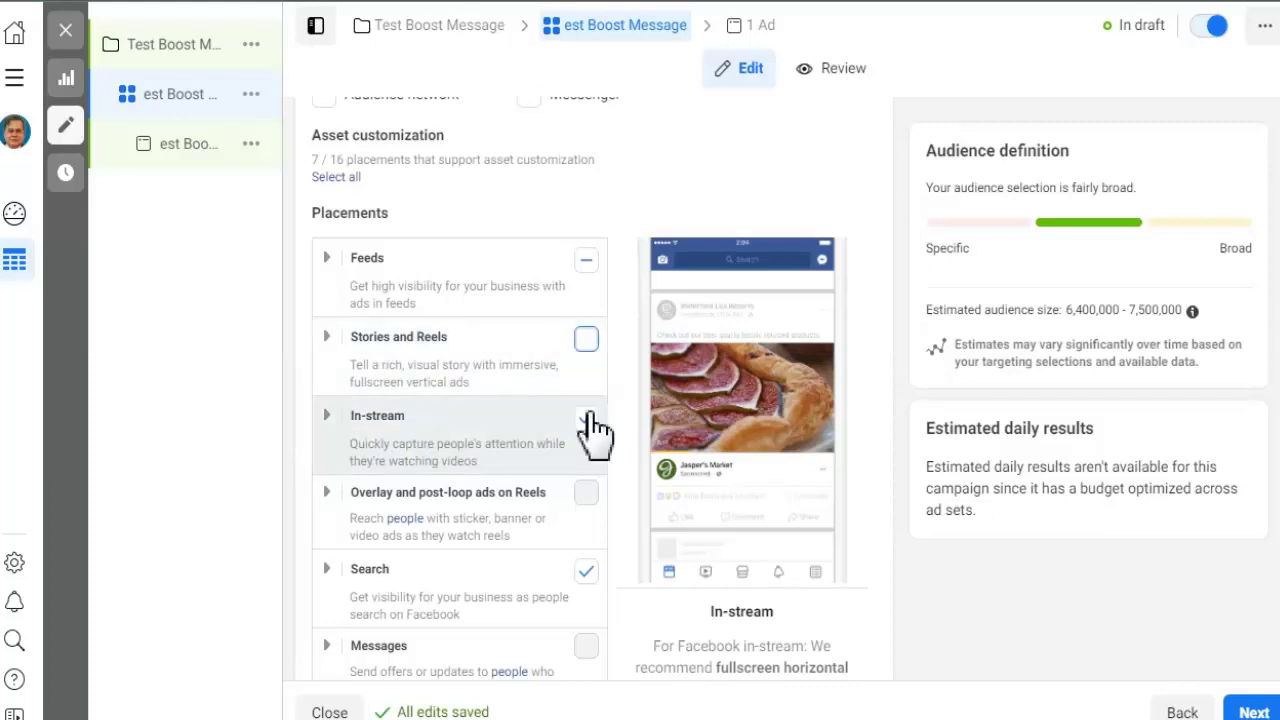
click(588, 420)
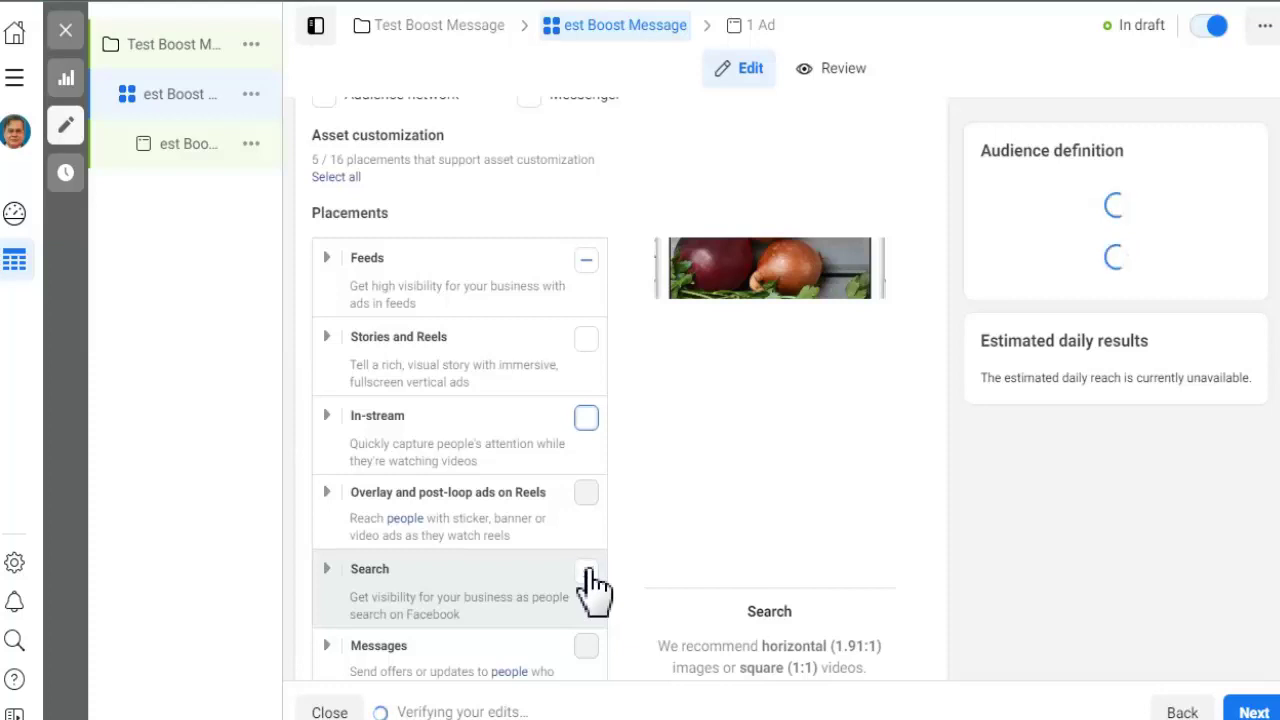
click(588, 574)
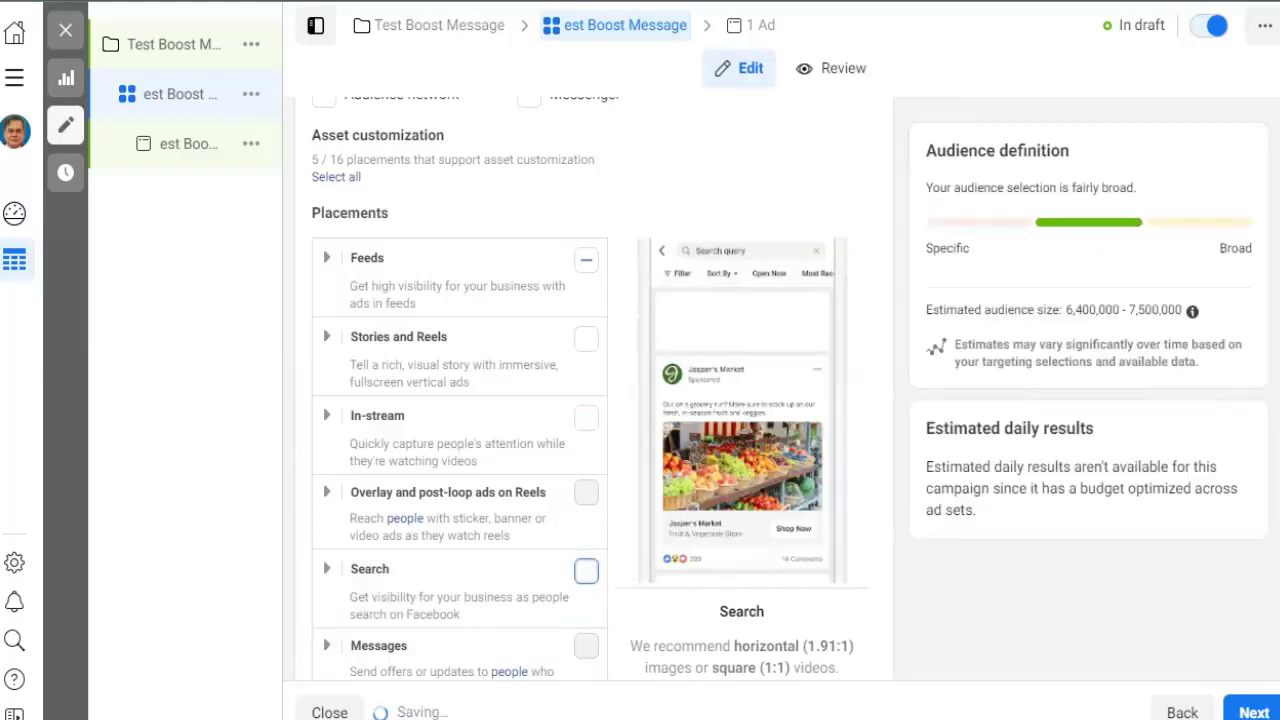
scroll(590, 400, down, 3)
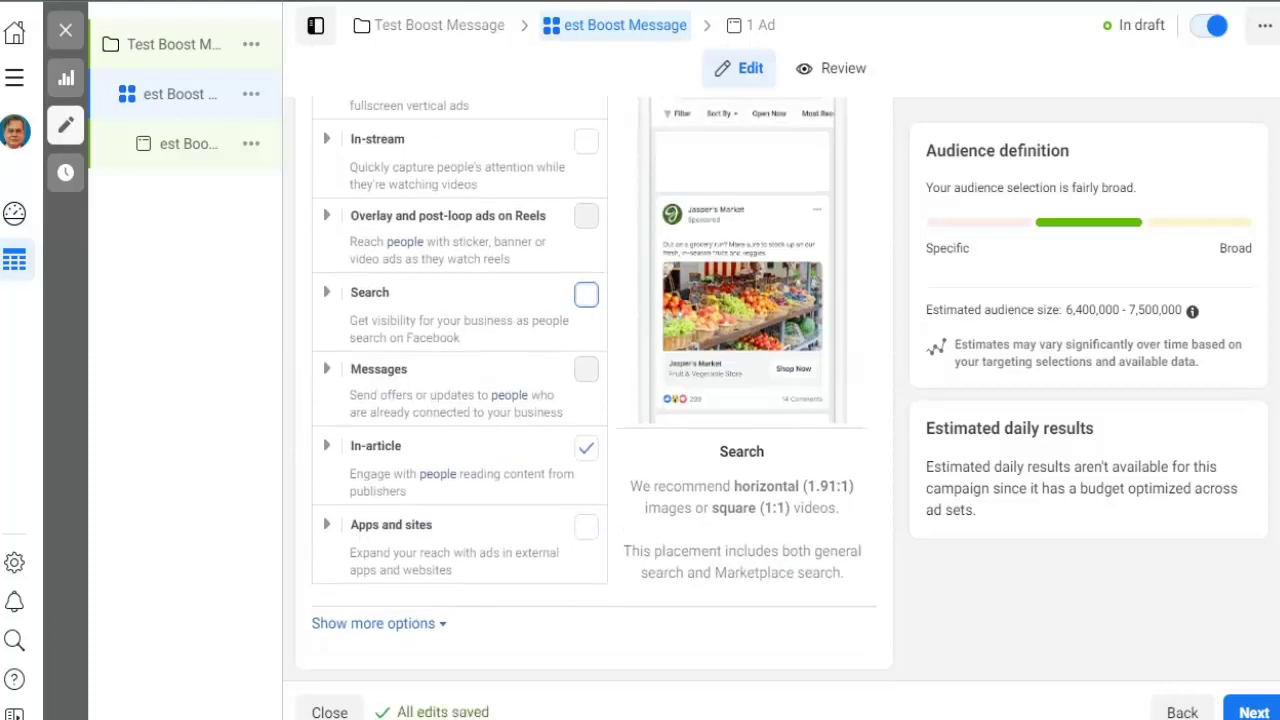
click(585, 388)
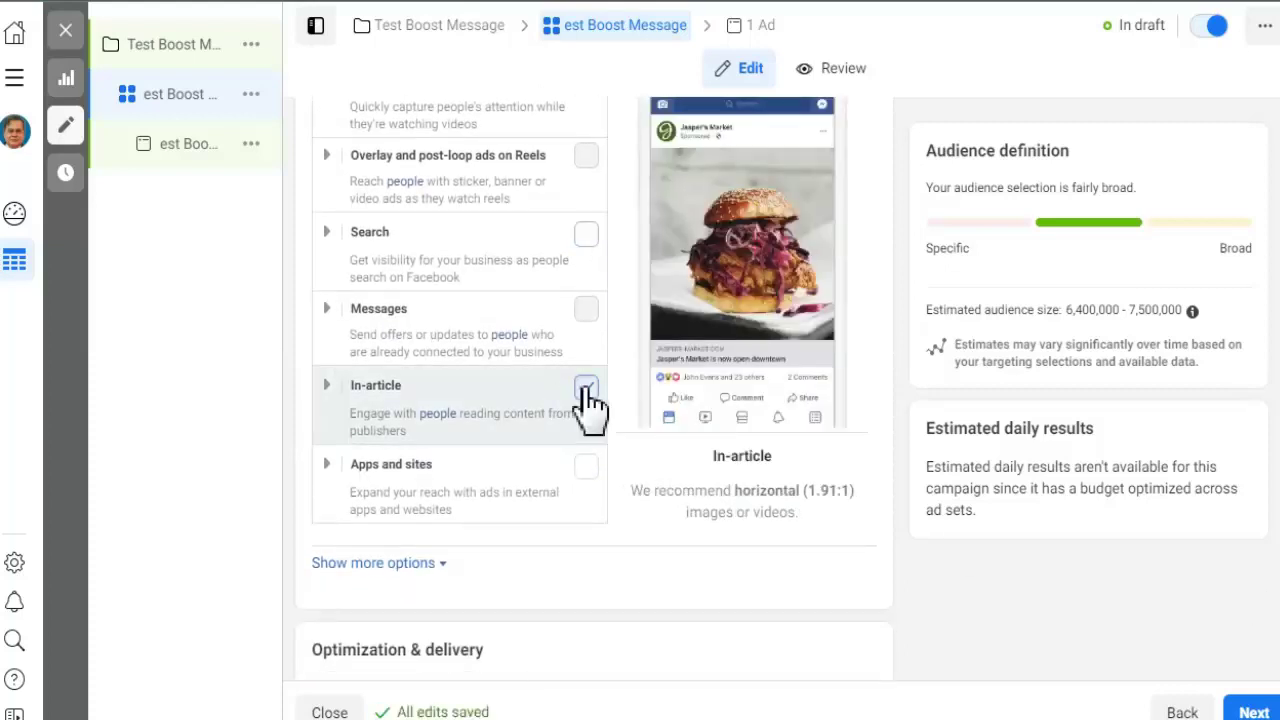
click(585, 389)
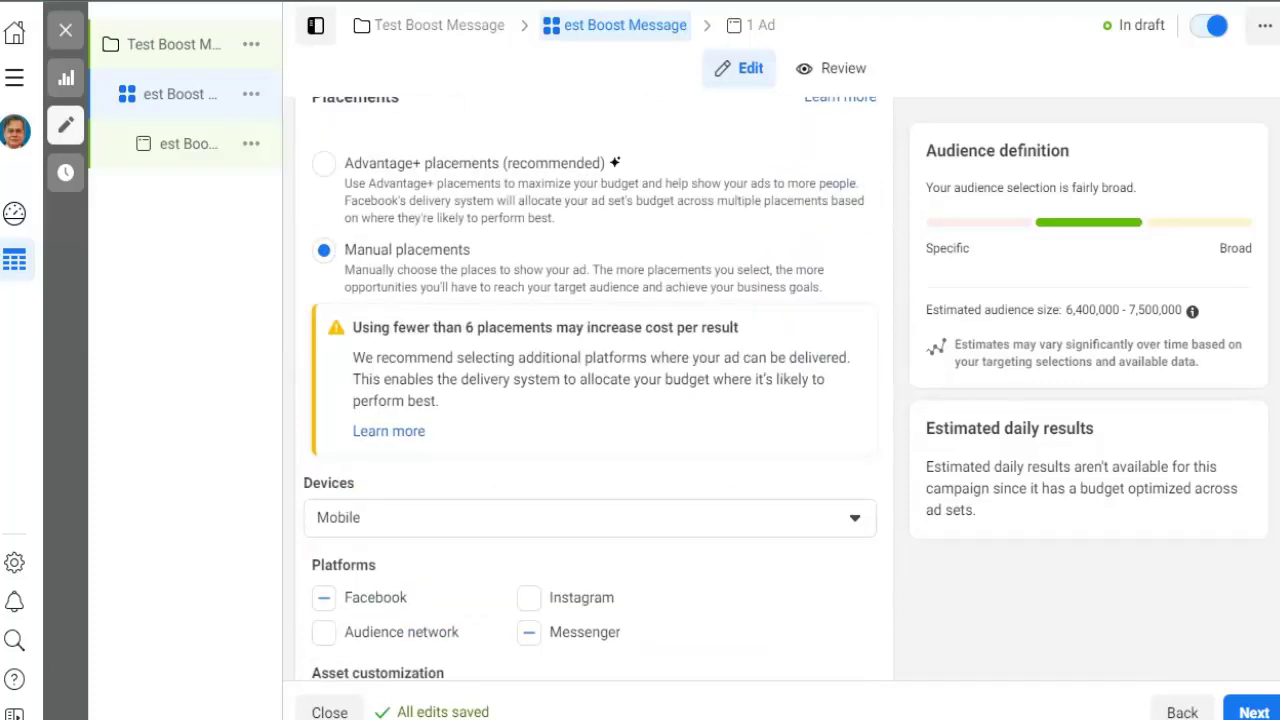
Reset the ad set's past start date to today in the budget and schedule settings.
scroll(594, 389, up, 10)
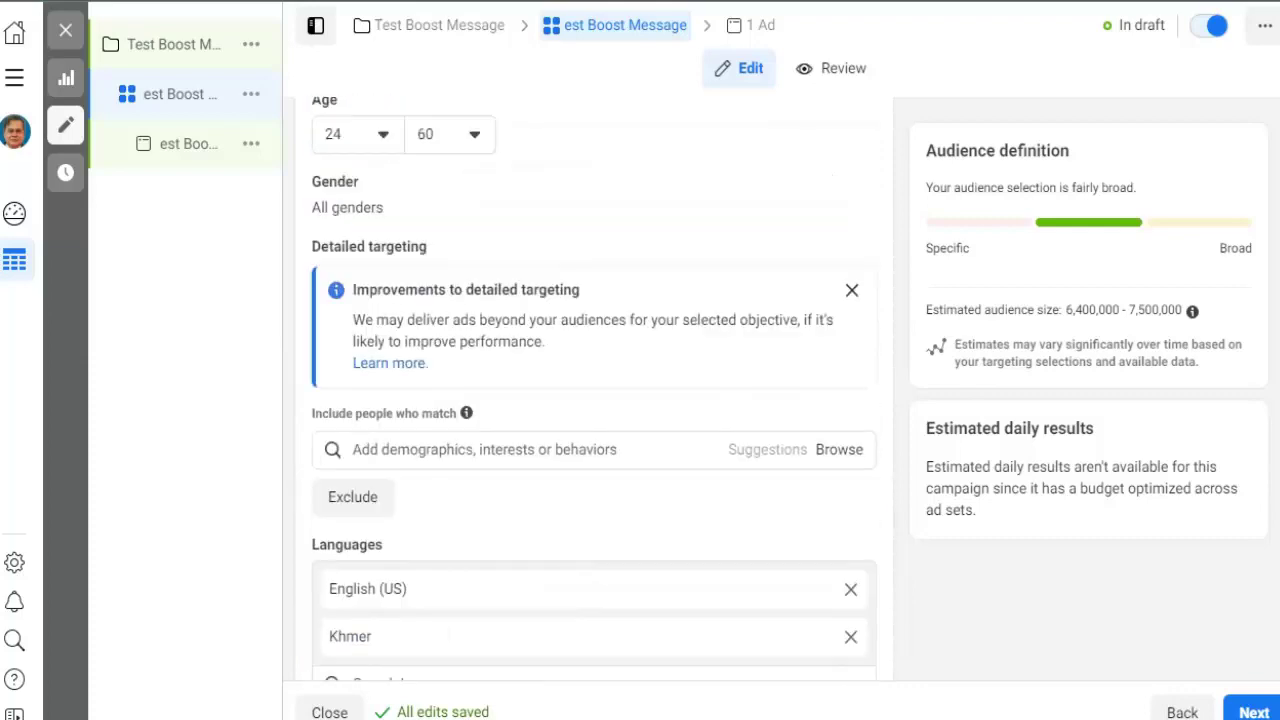
scroll(594, 392, up, 2)
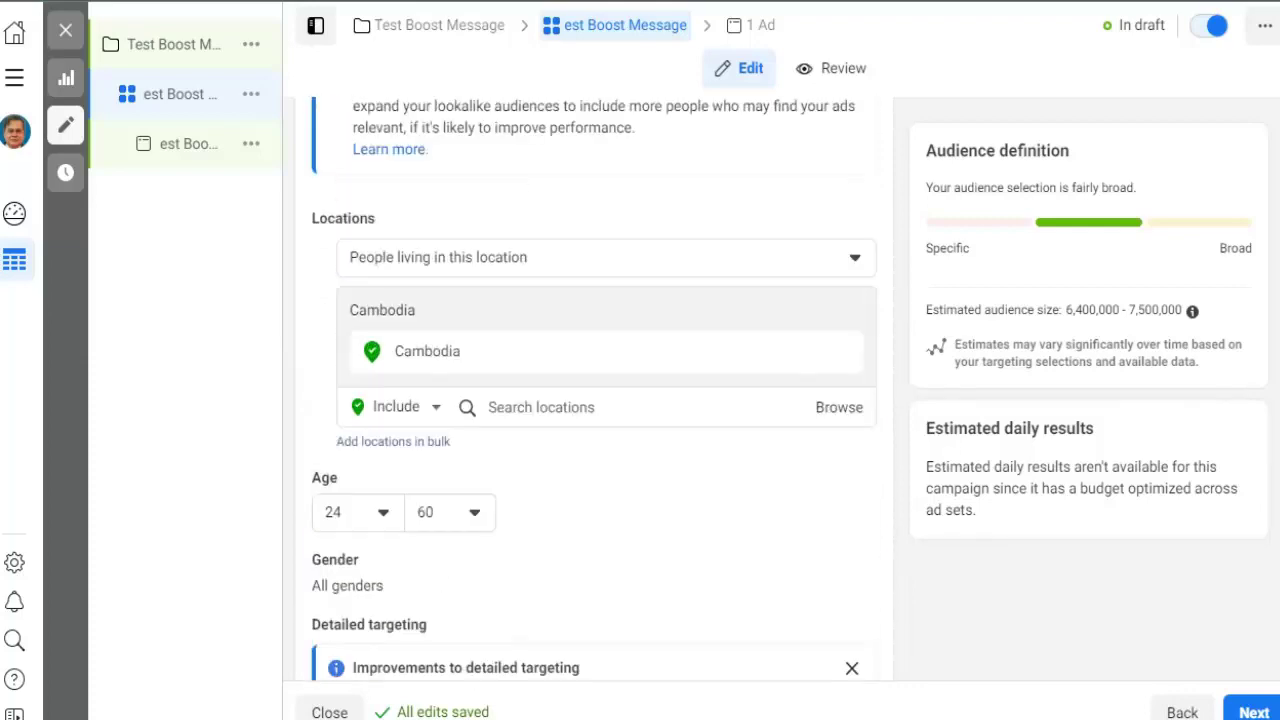
scroll(594, 390, up, 5)
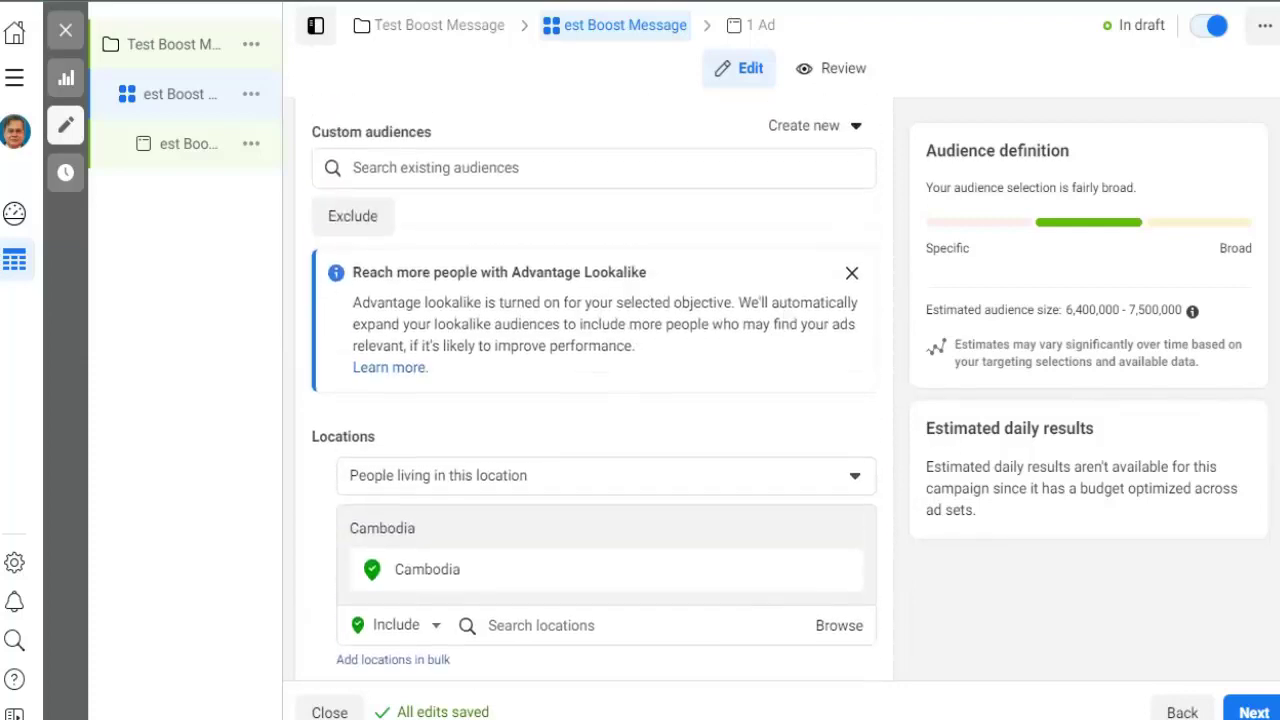
scroll(594, 390, up, 4)
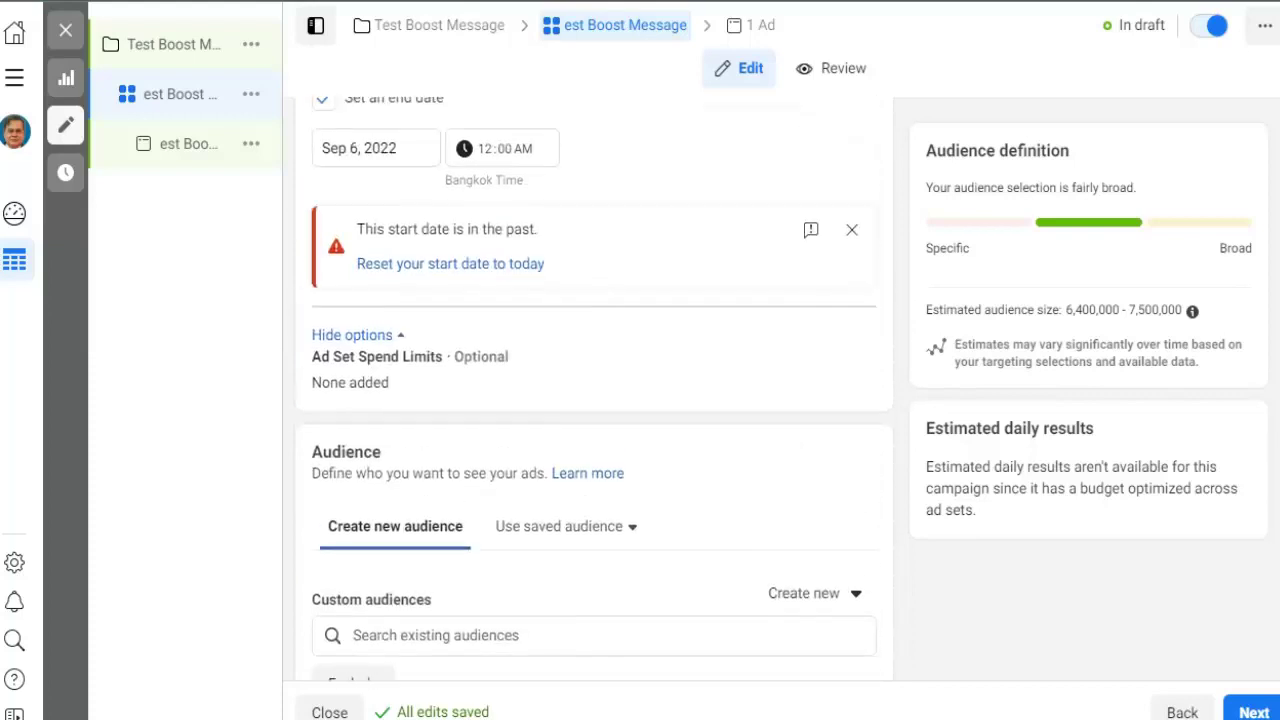
click(487, 264)
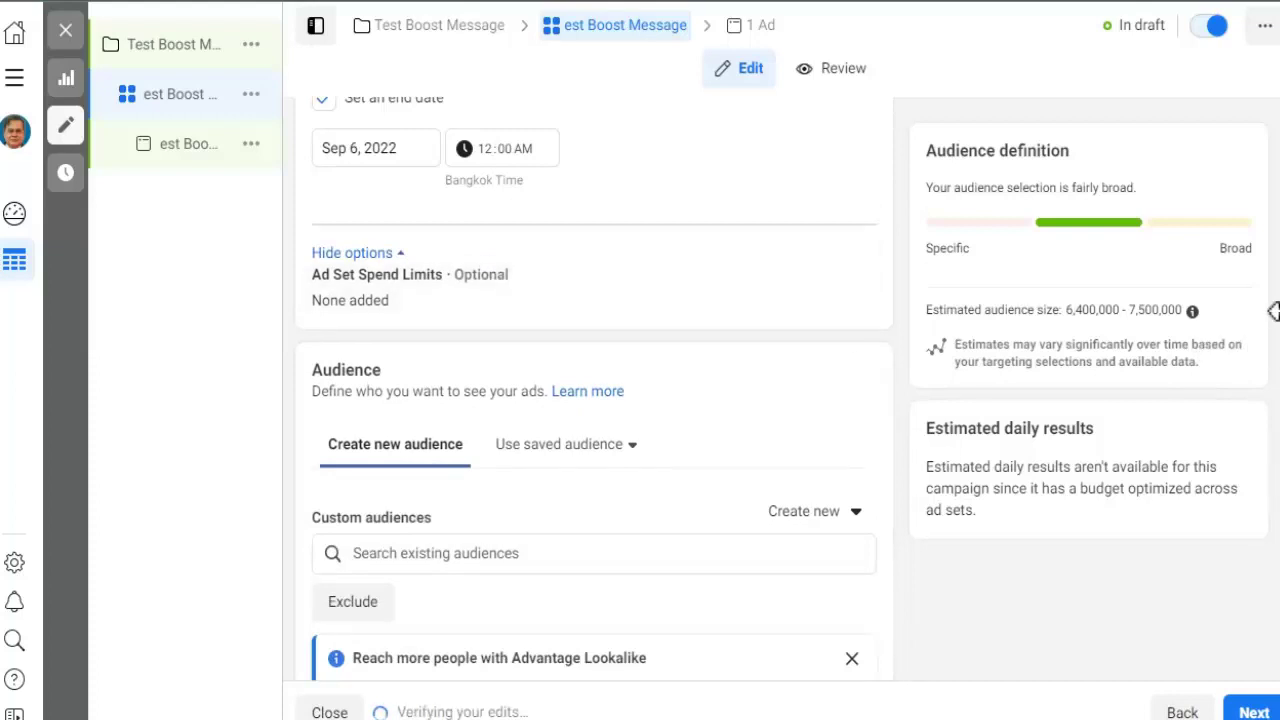
Review the ad set's conversion location, ad type, schedule, and audience location and age settings.
scroll(594, 400, up, 4)
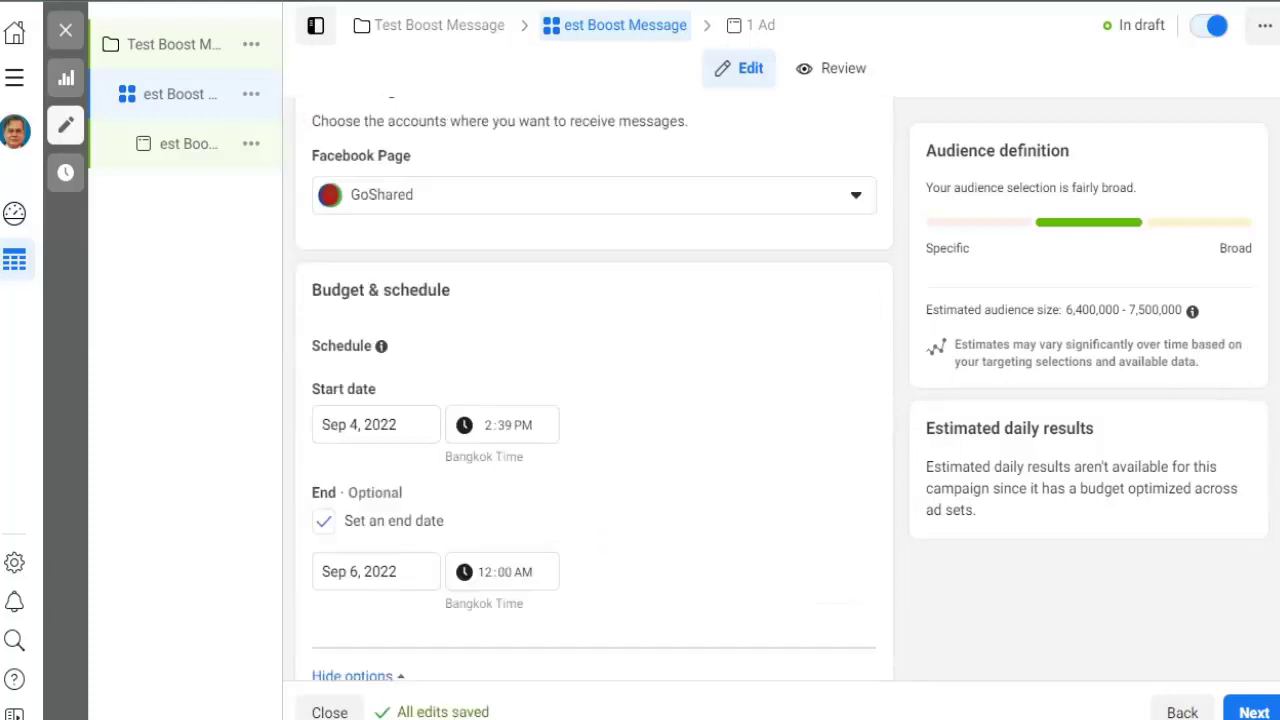
scroll(594, 400, up, 7)
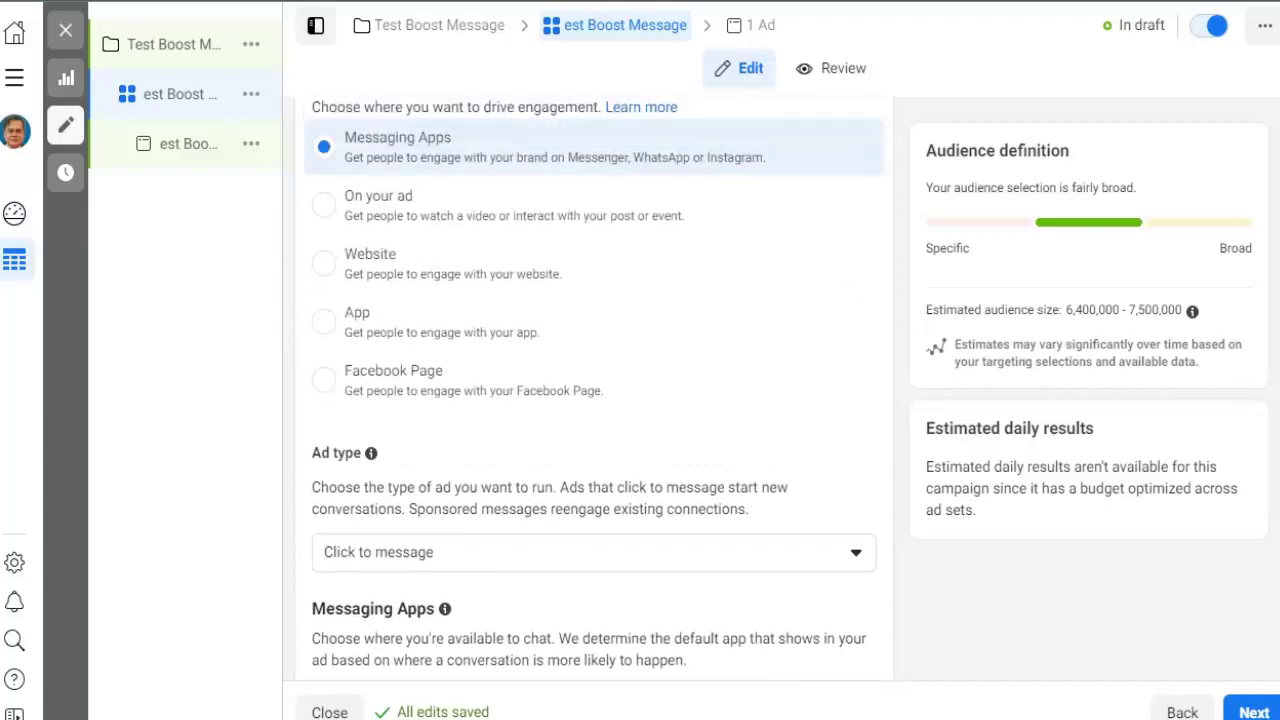
scroll(594, 400, up, 2)
scroll(594, 400, down, 8)
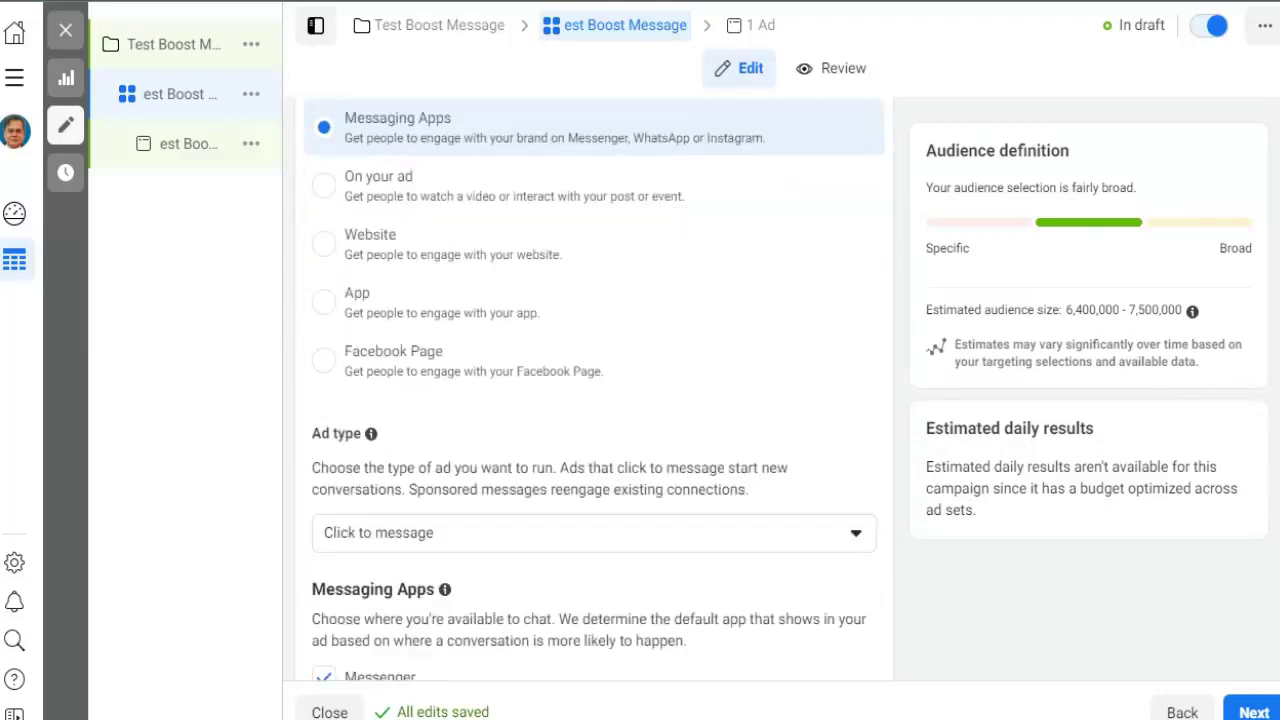
scroll(594, 400, down, 5)
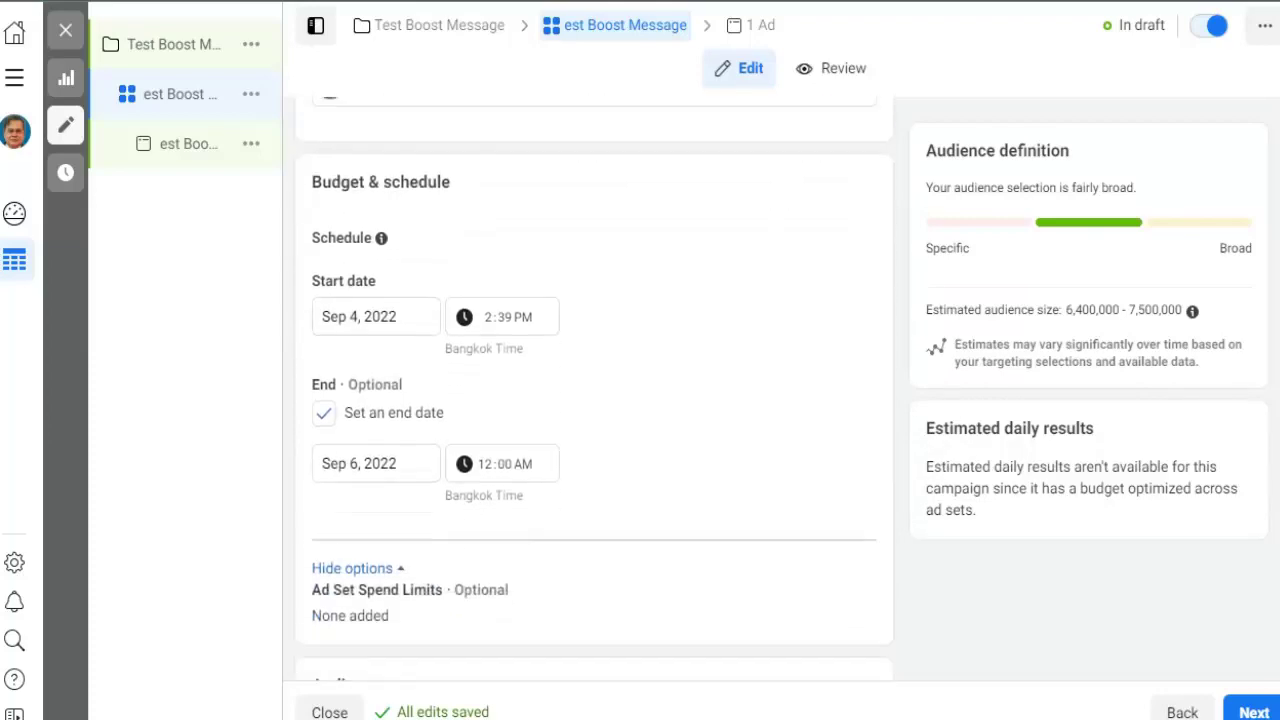
scroll(594, 400, down, 4)
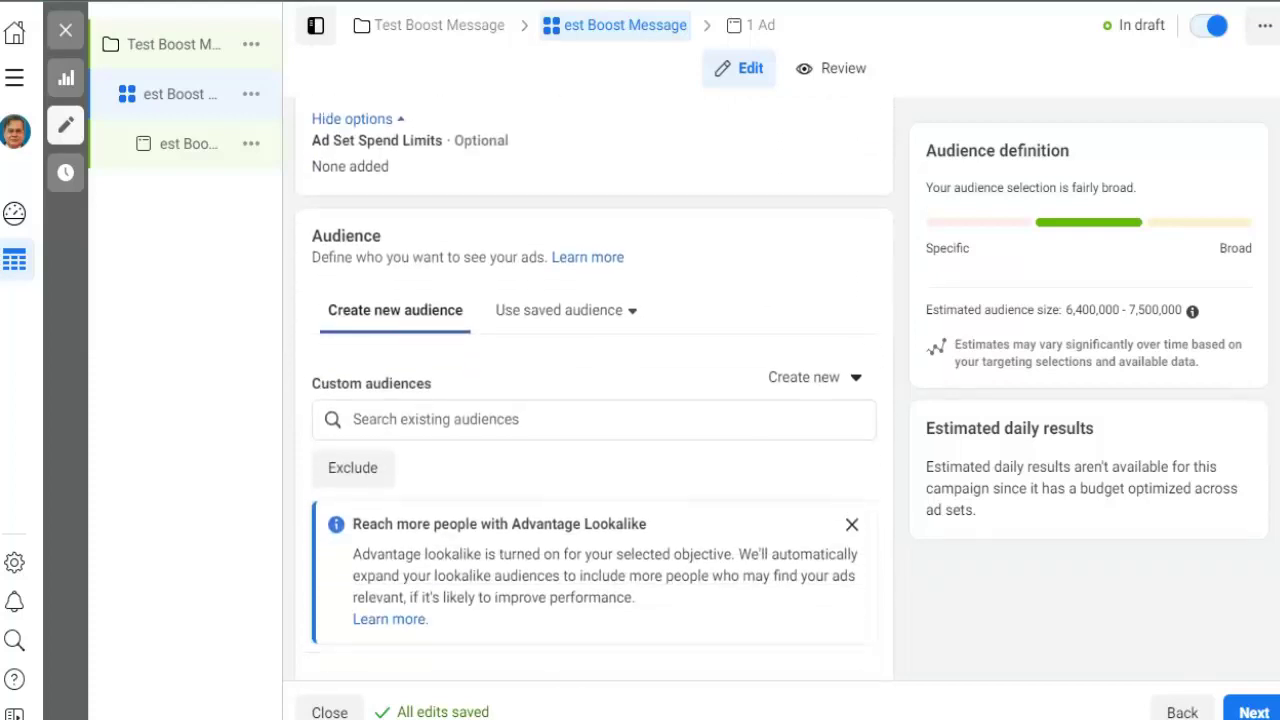
scroll(594, 400, down, 5)
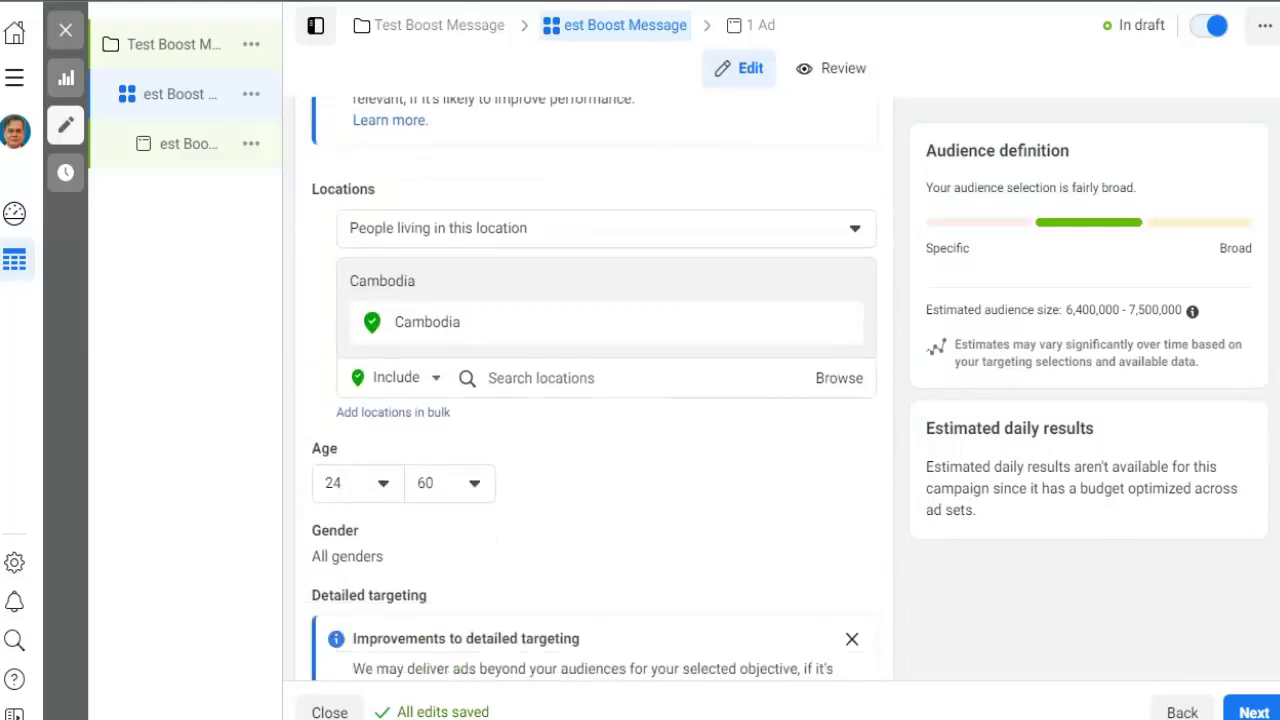
scroll(594, 400, down, 1)
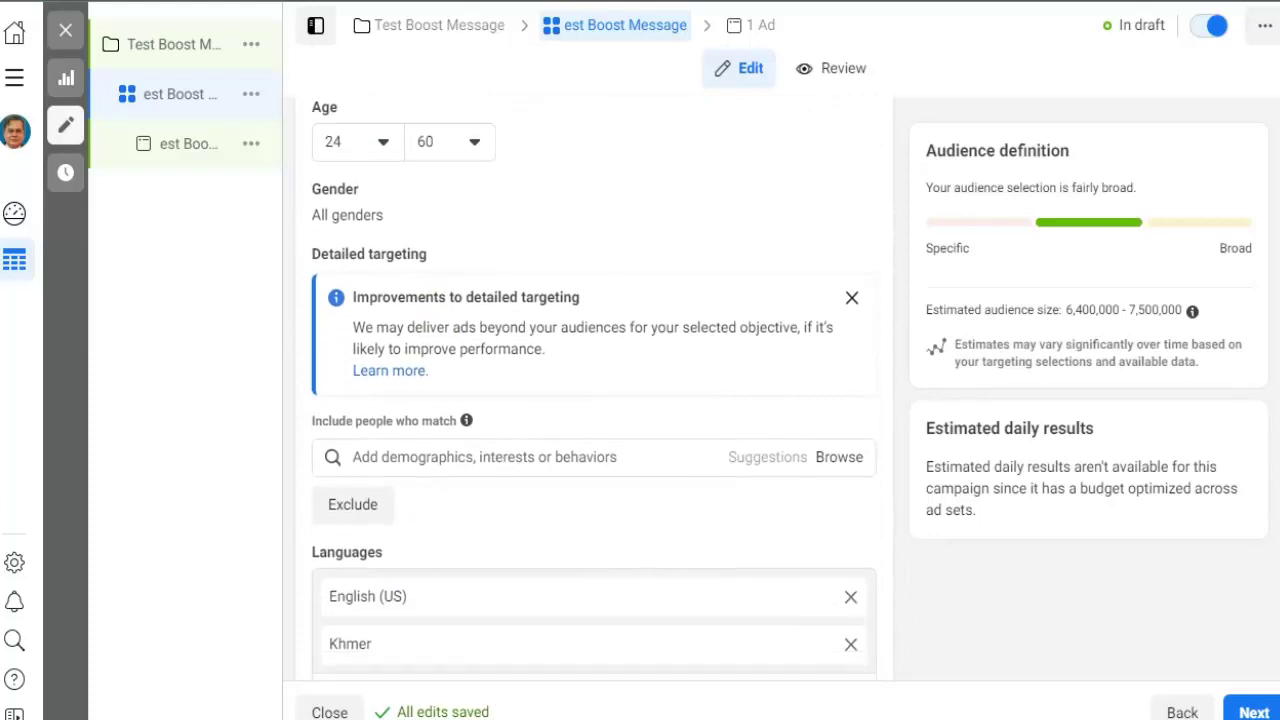
Dismiss the detailed targeting notice and add the "Let's Make Money" interest to the ad set's detailed targeting.
click(853, 299)
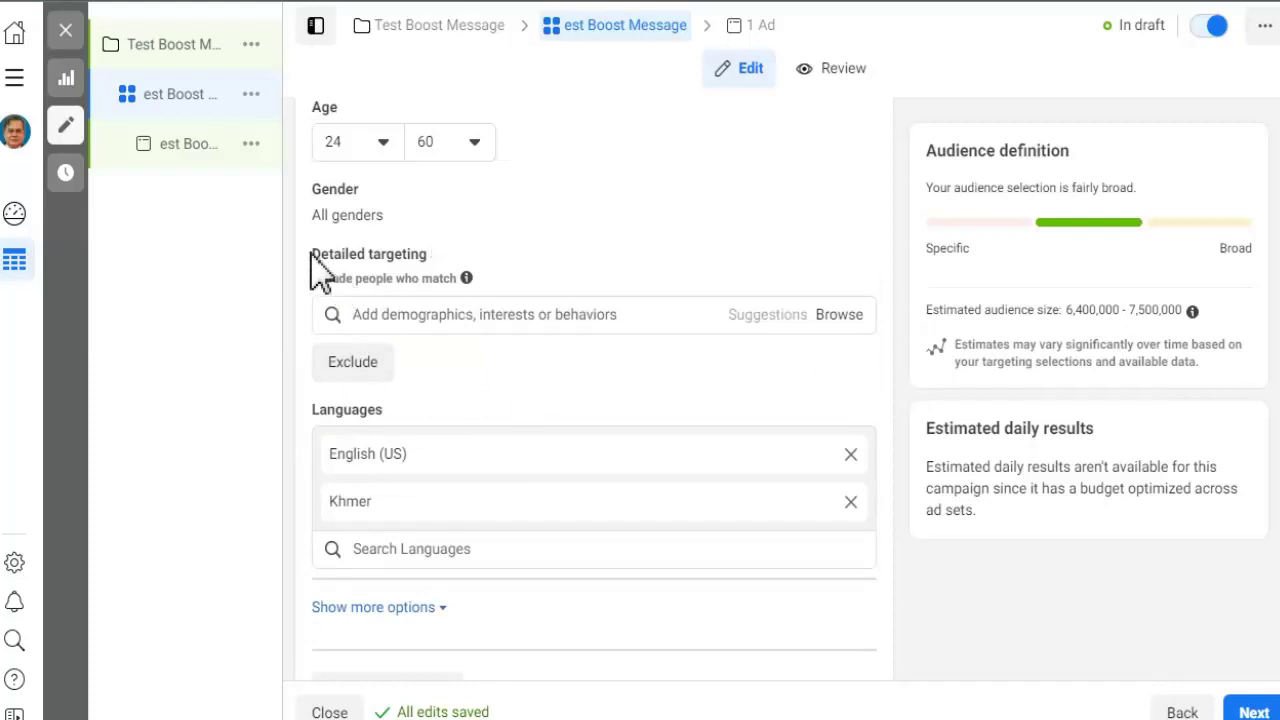
drag(312, 255, 399, 253)
click(600, 214)
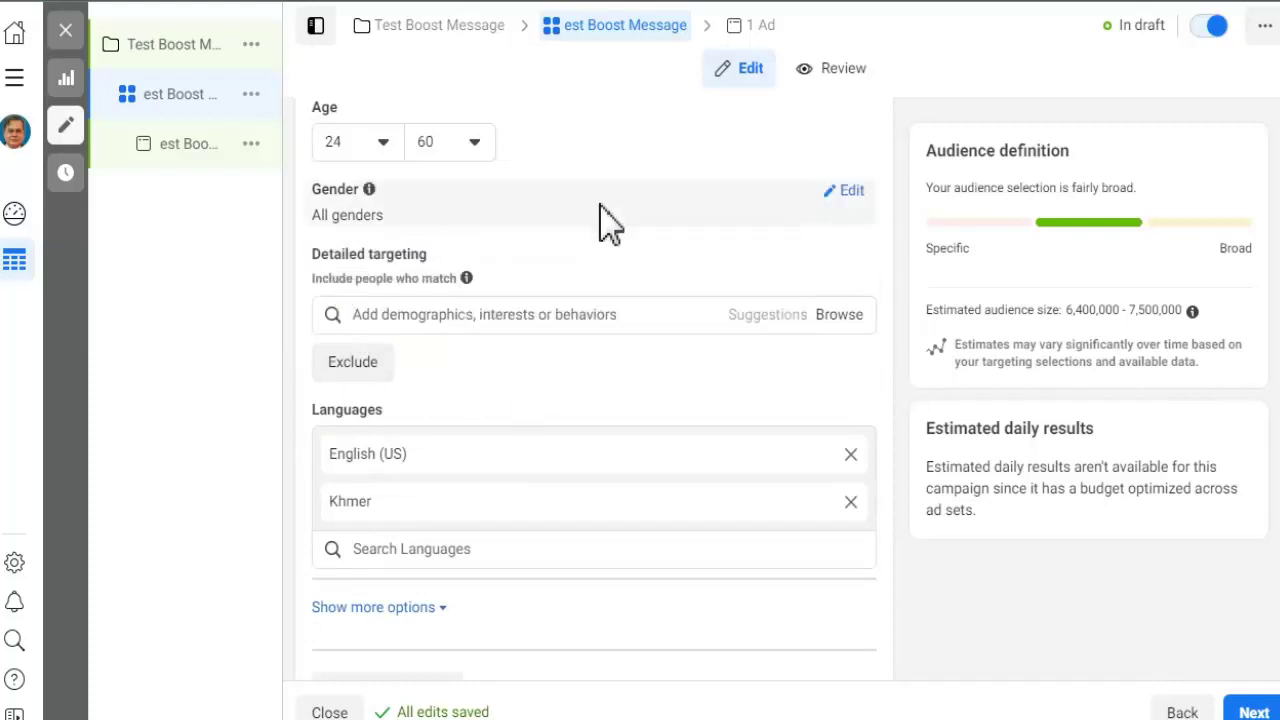
click(690, 314)
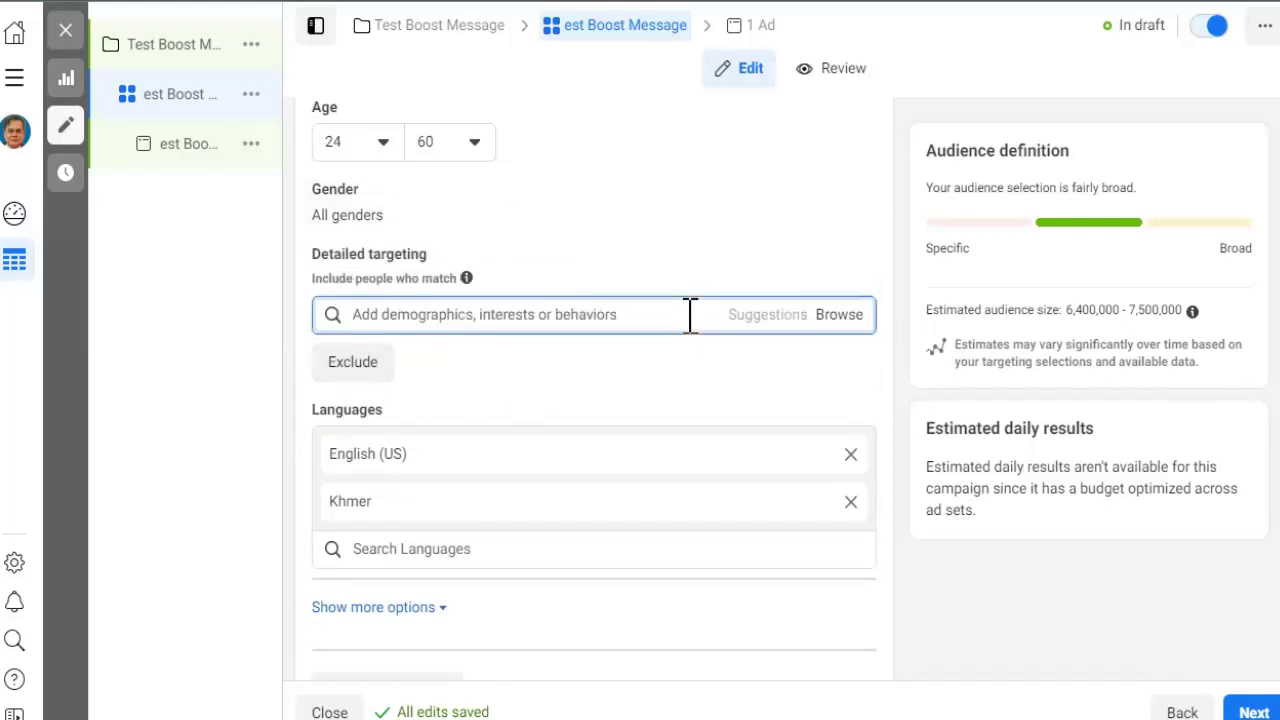
click(834, 318)
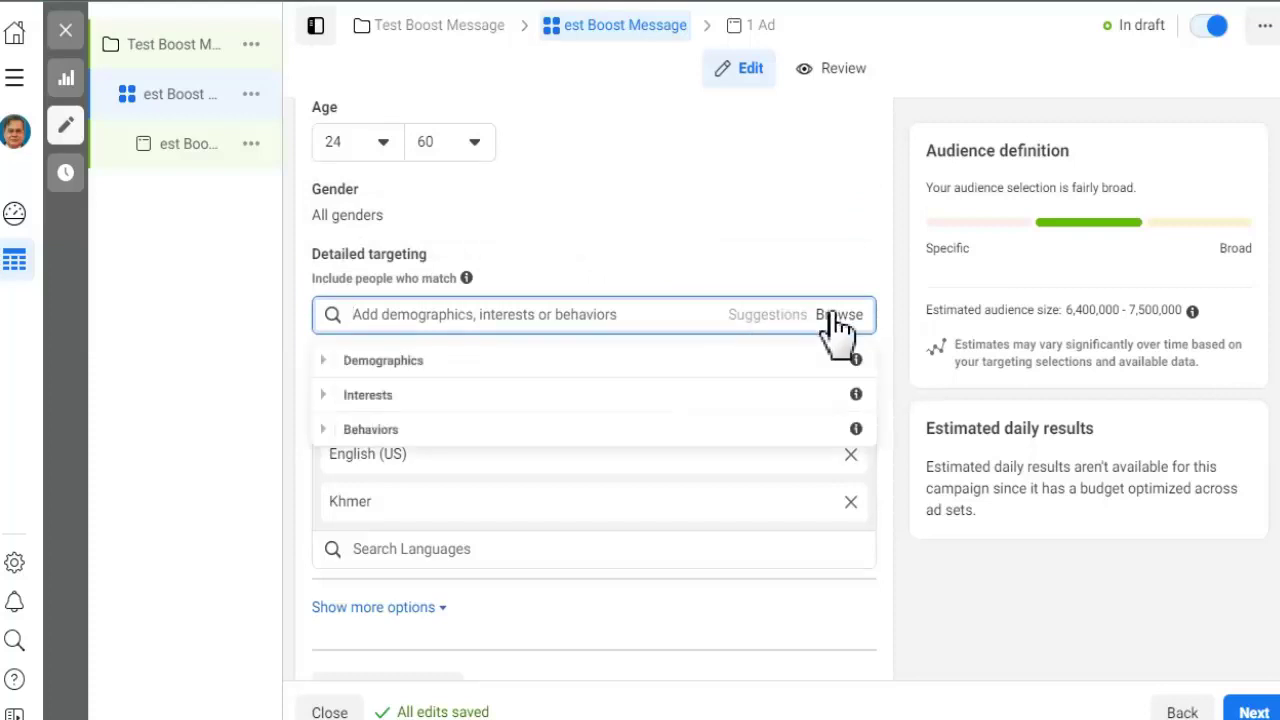
click(540, 316)
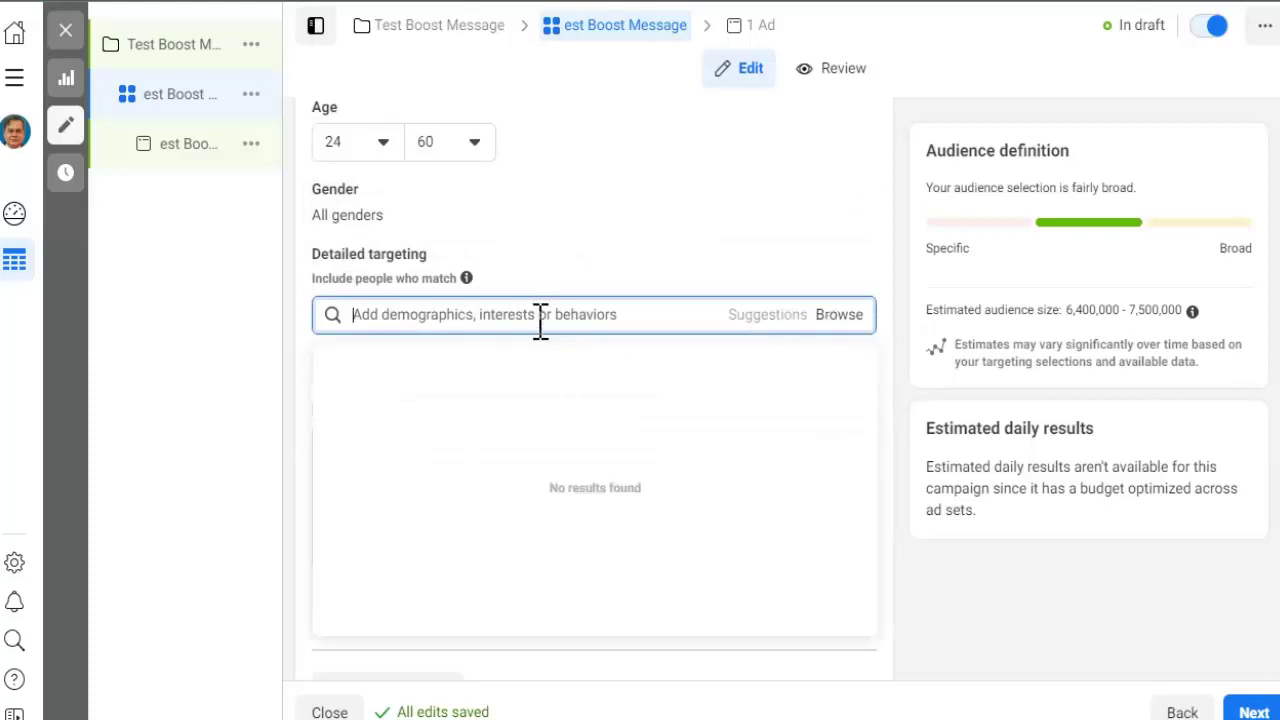
text(make money)
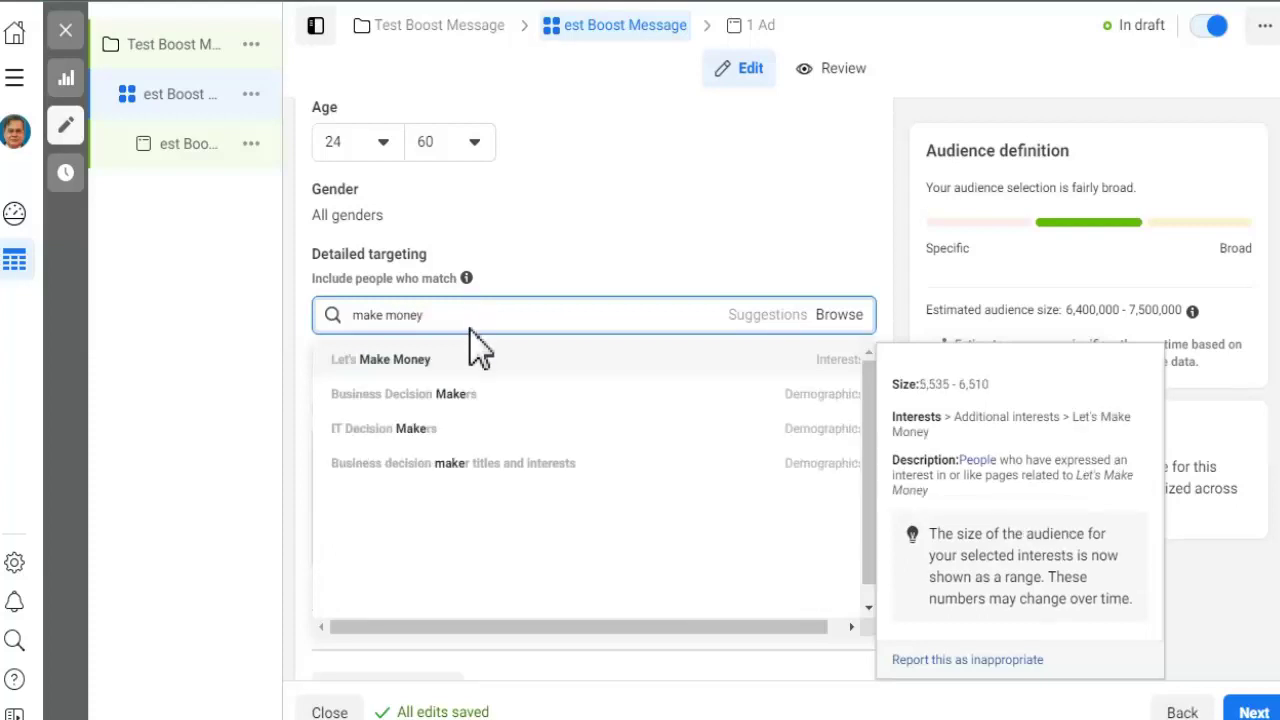
click(396, 367)
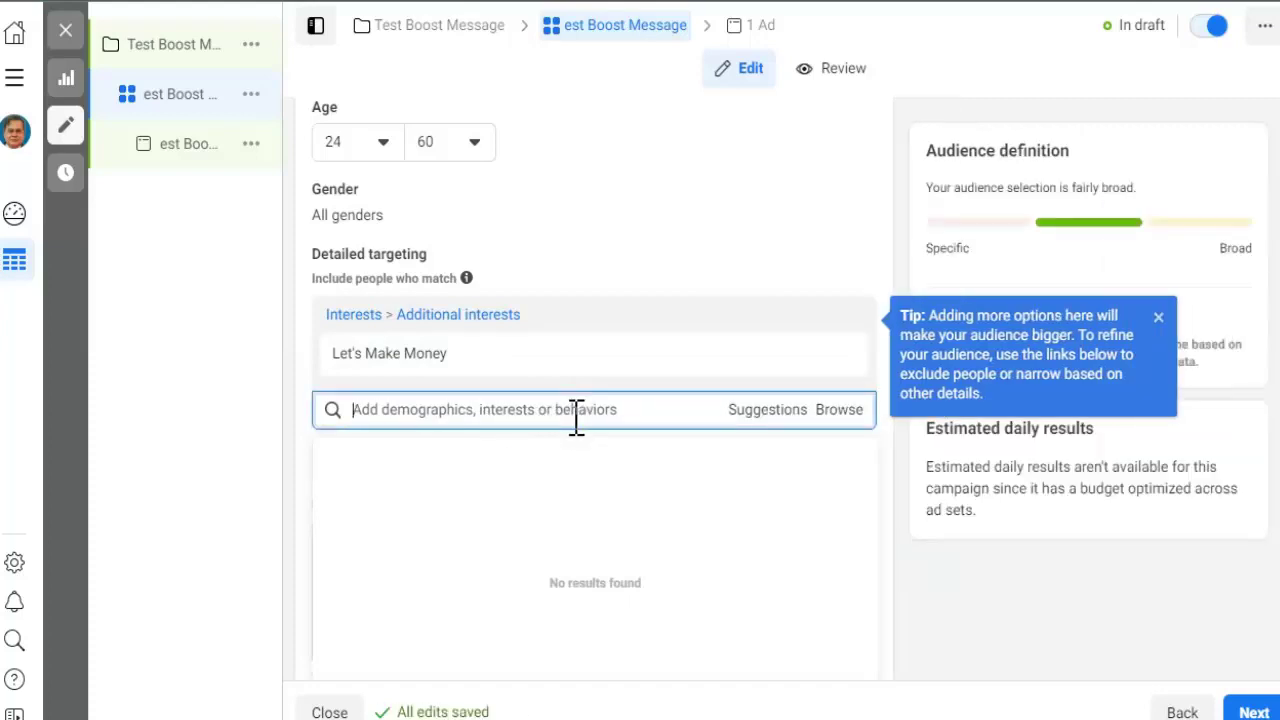
Add the Online and Online advertising interests to the detailed targeting and dismiss the audience tip.
text(online)
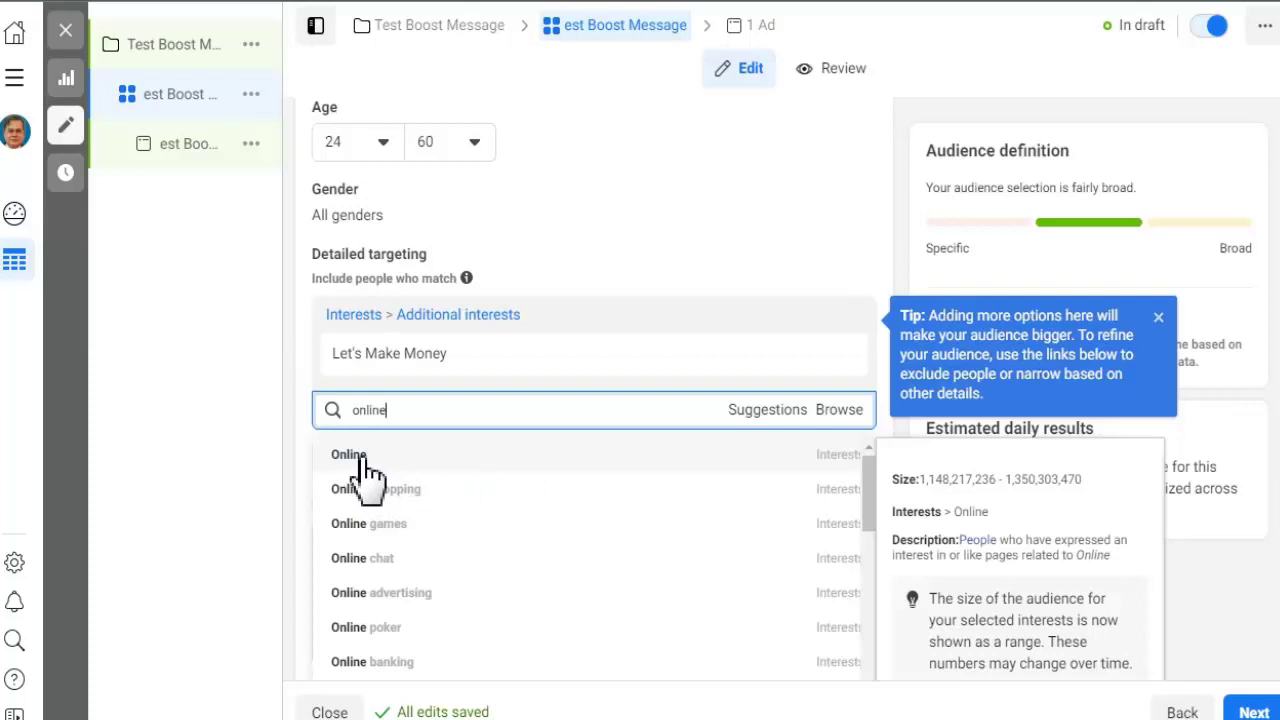
click(360, 456)
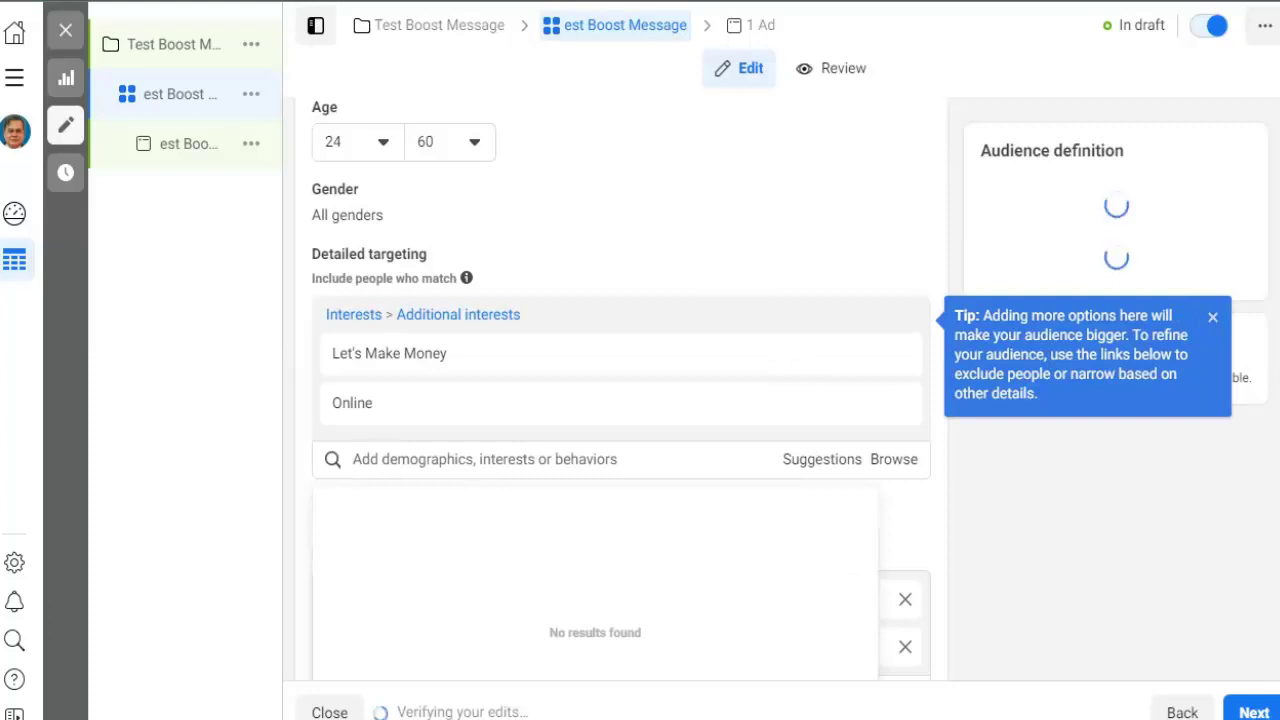
scroll(563, 391, down, 2)
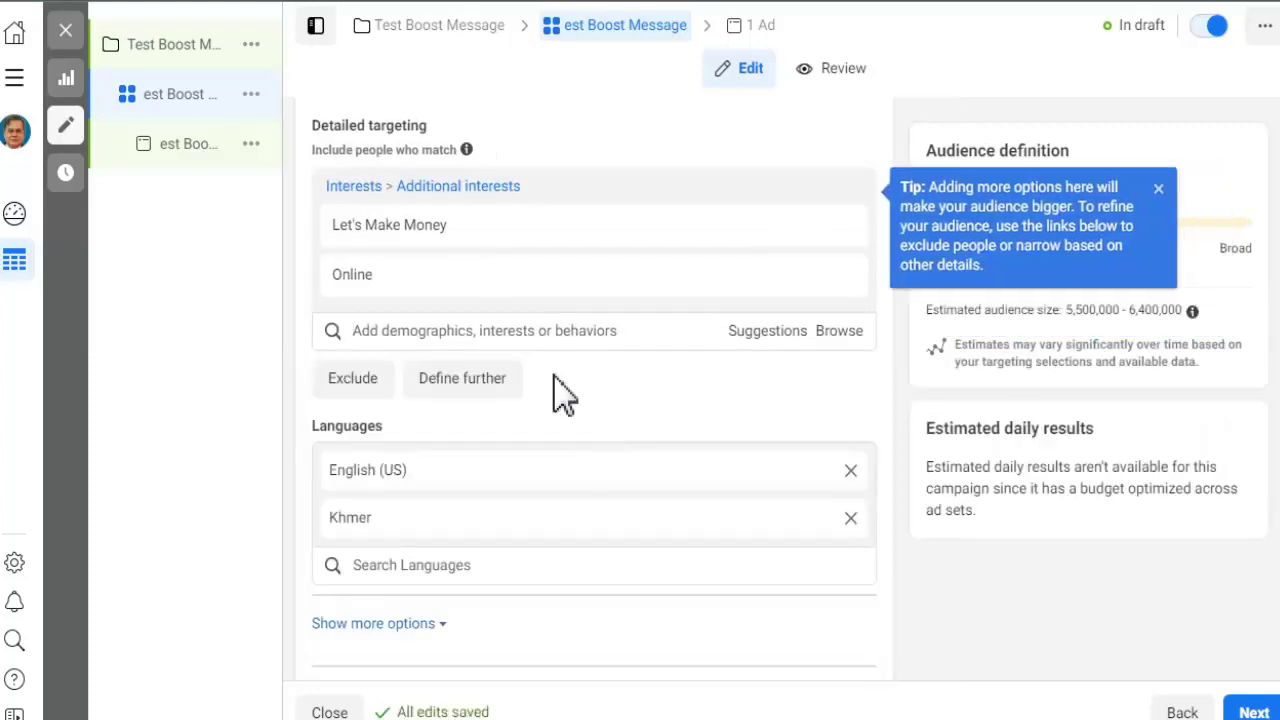
click(524, 330)
text(o)
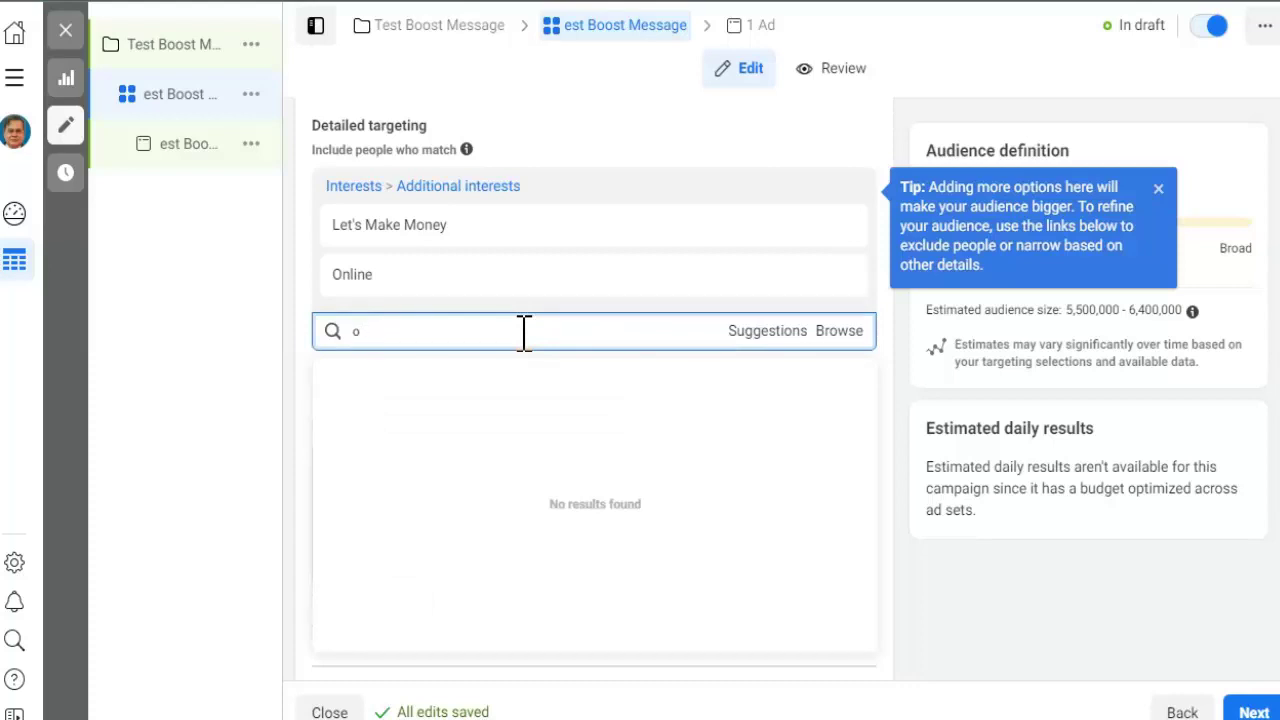
text(nli)
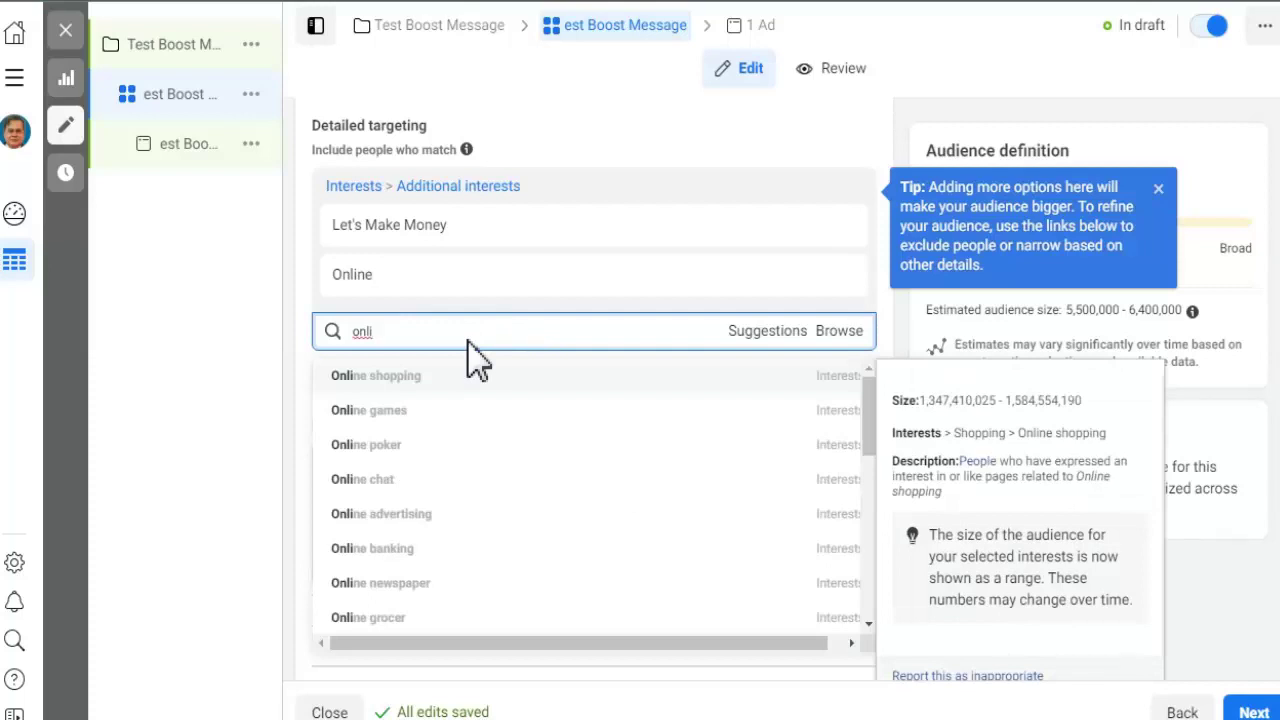
click(397, 514)
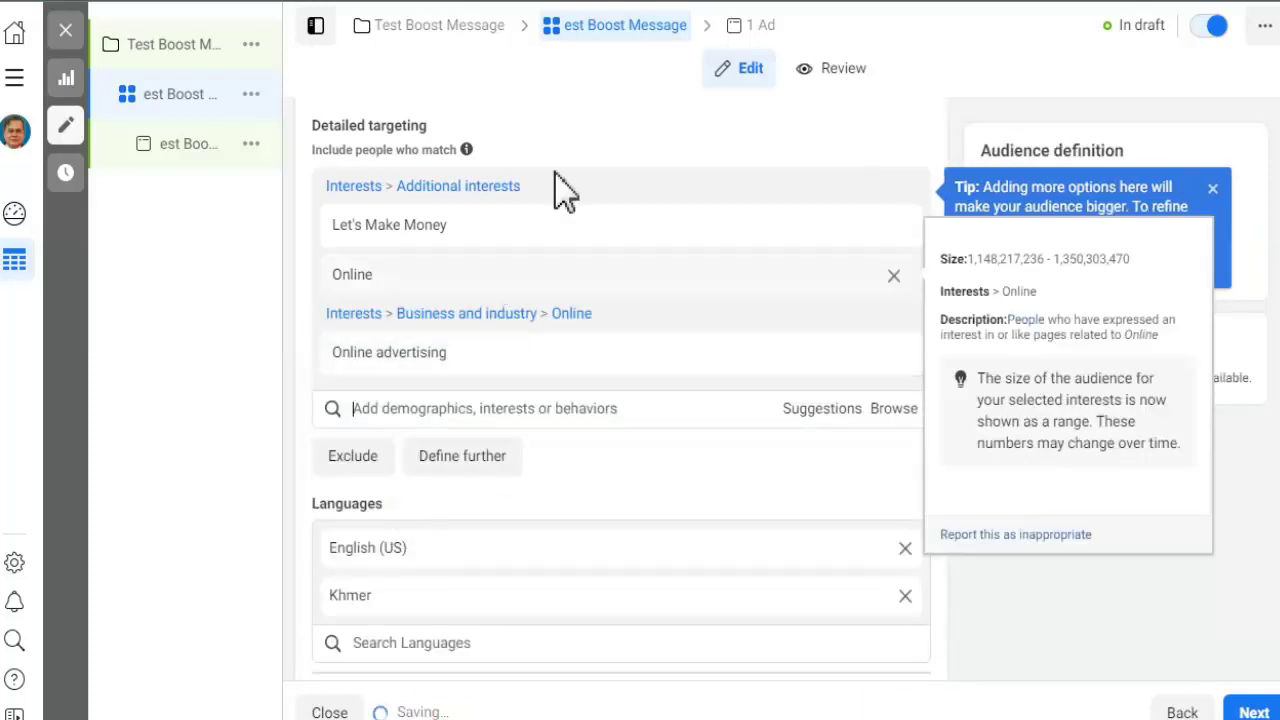
click(1213, 190)
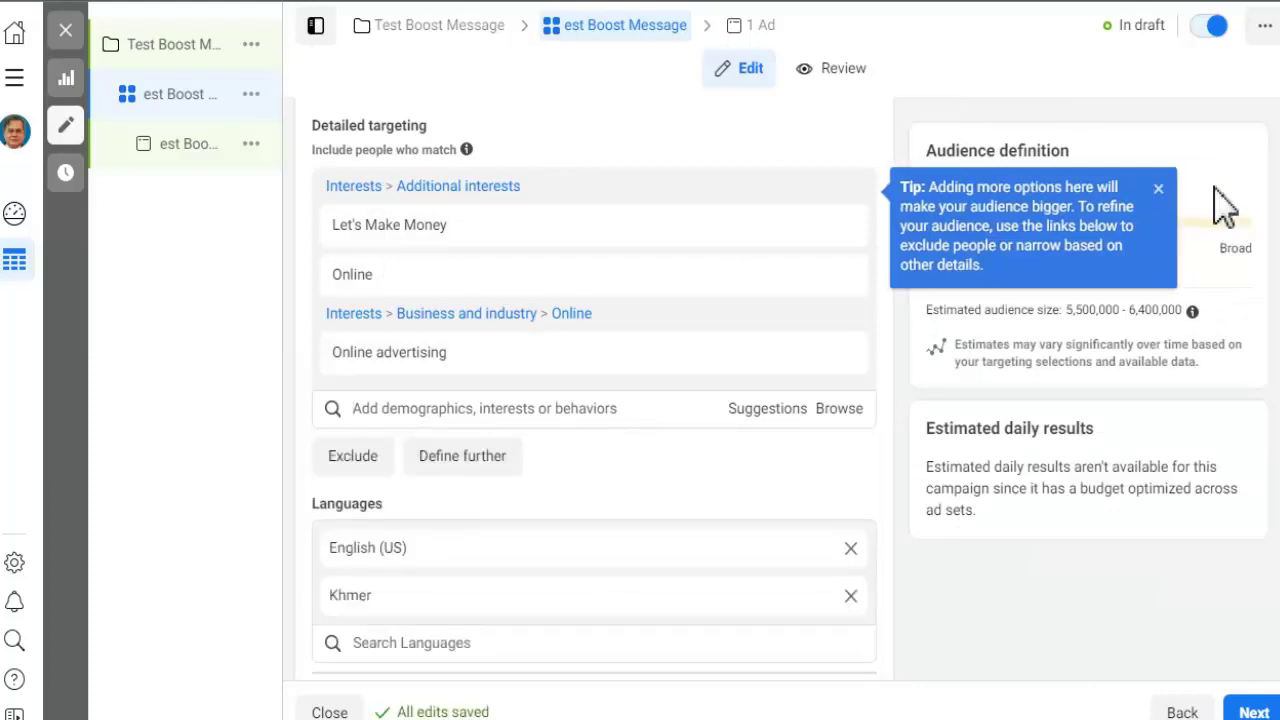
click(1160, 190)
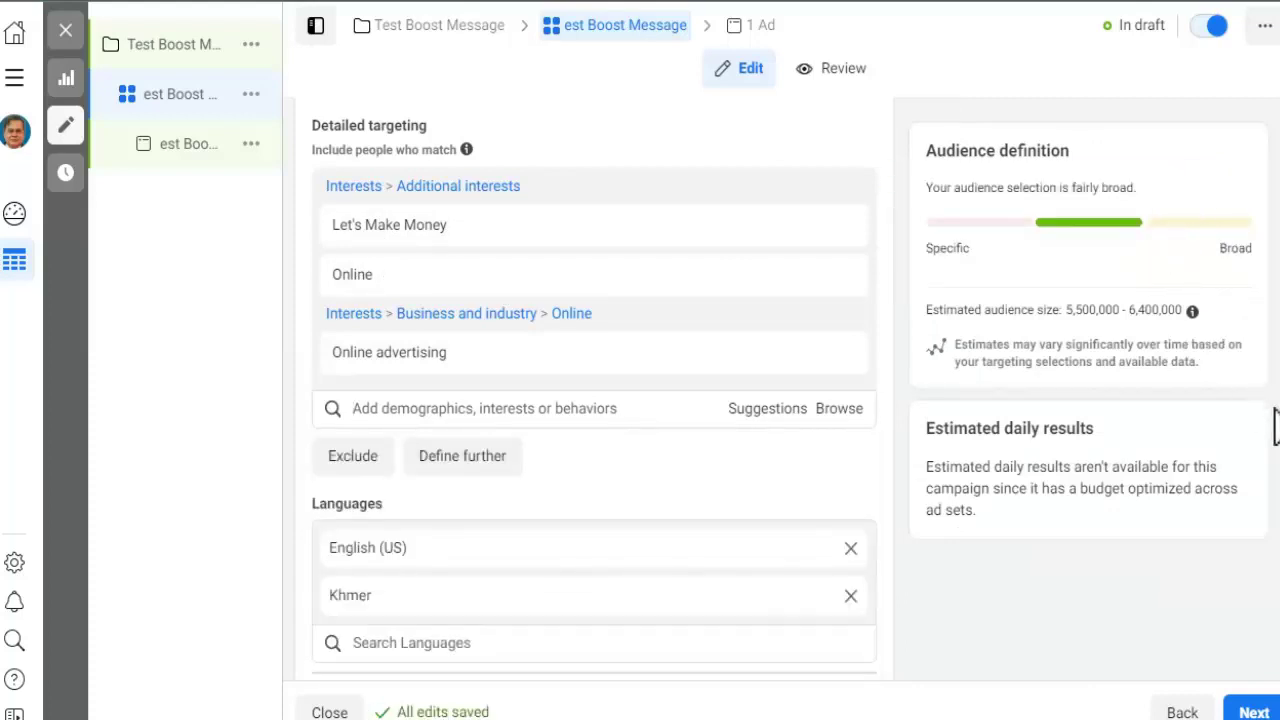
Check the remaining placement and optimization settings of the ad set and continue to the ad level.
scroll(595, 385, down, 7)
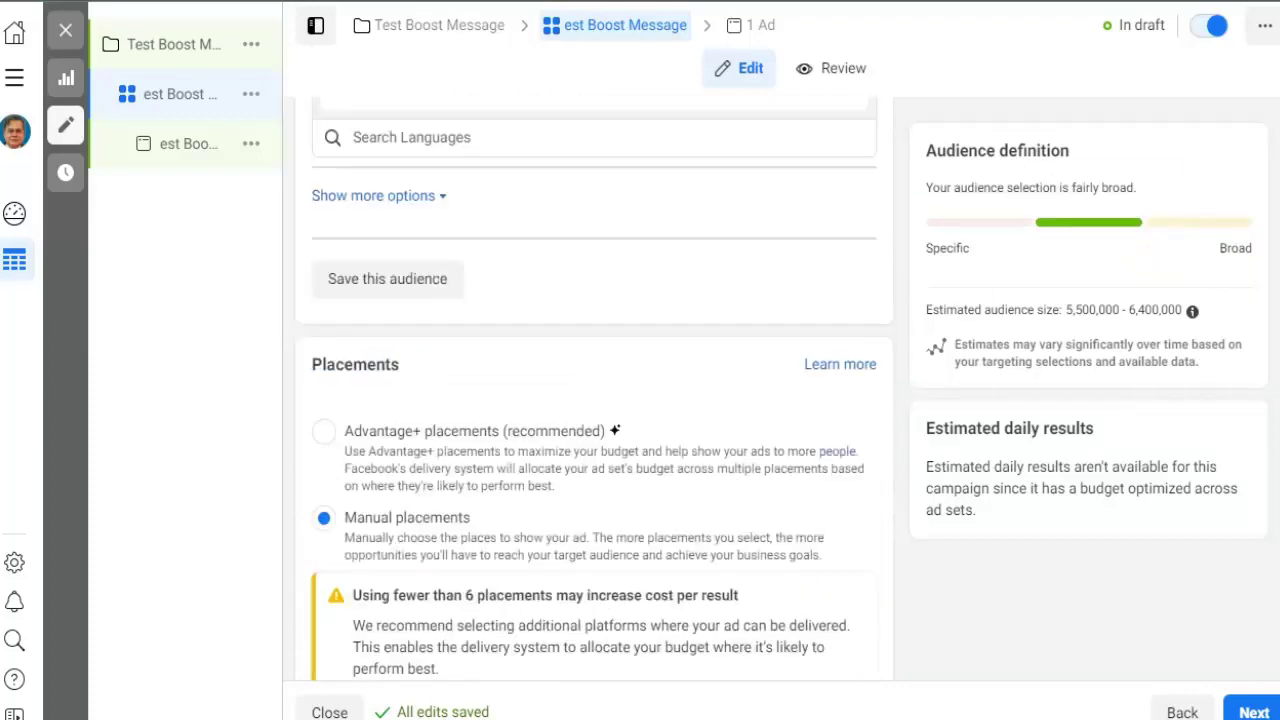
scroll(590, 390, down, 4)
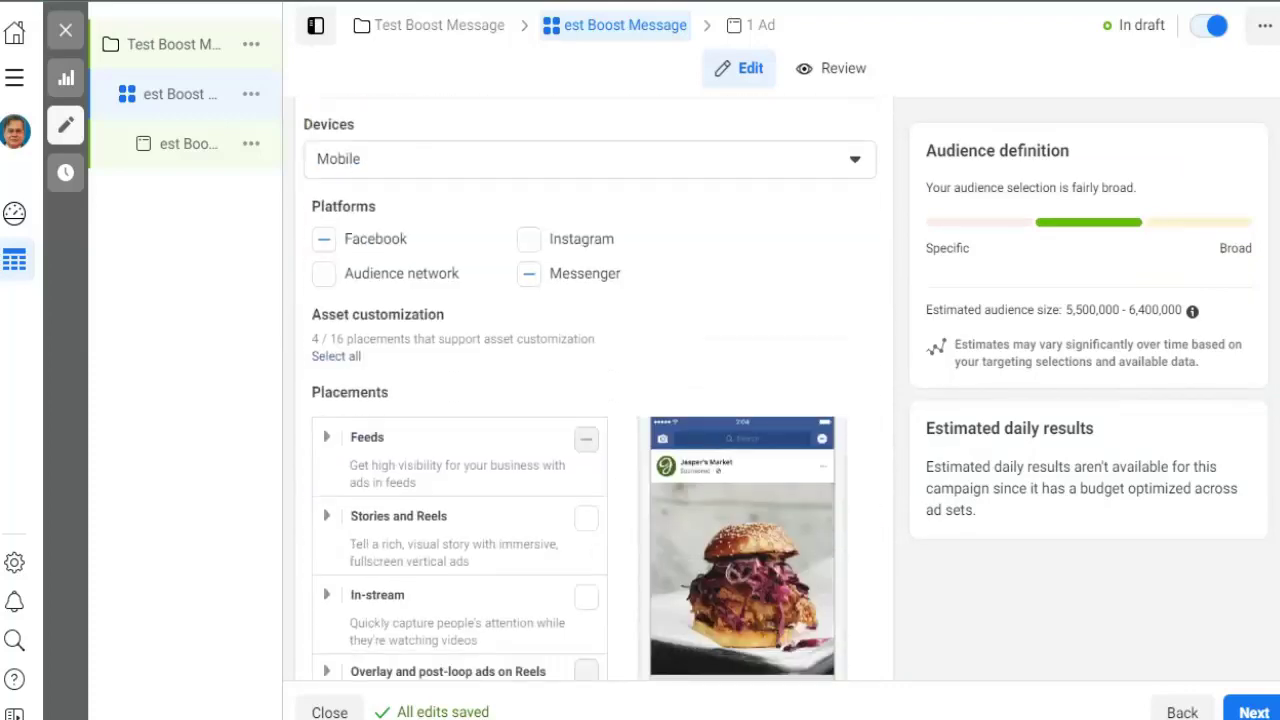
scroll(595, 390, down, 6)
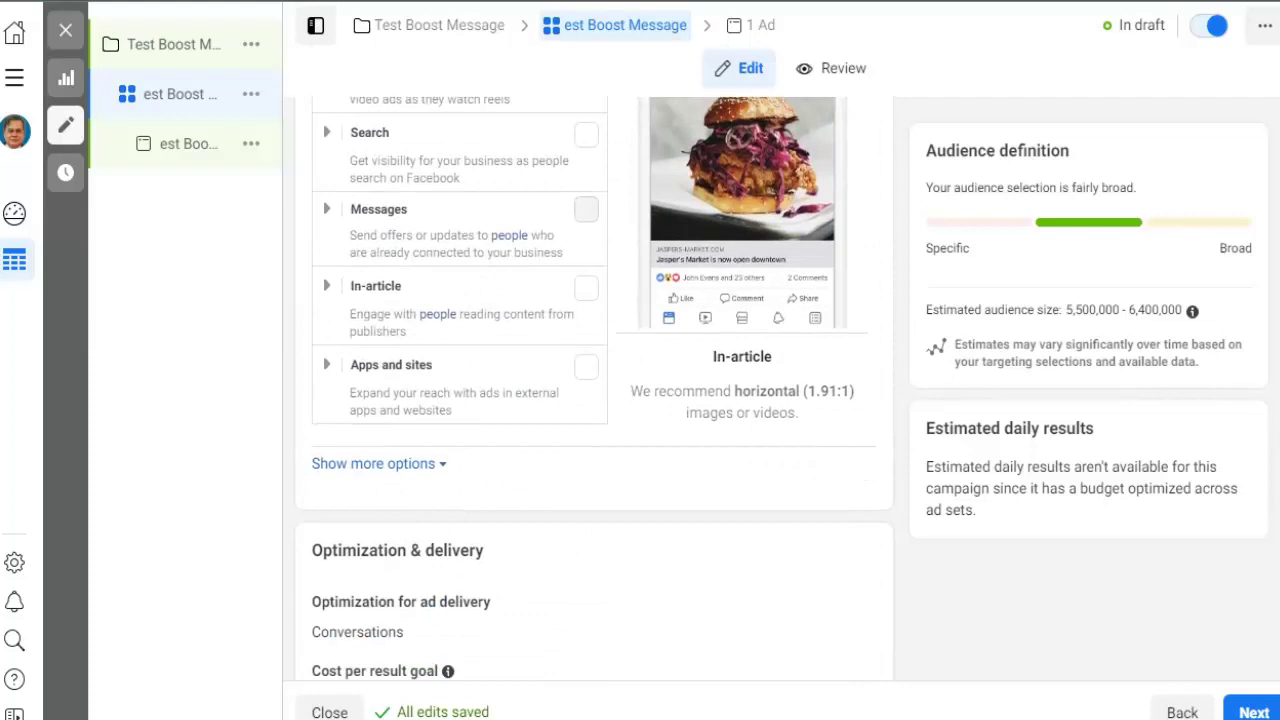
scroll(595, 390, down, 2)
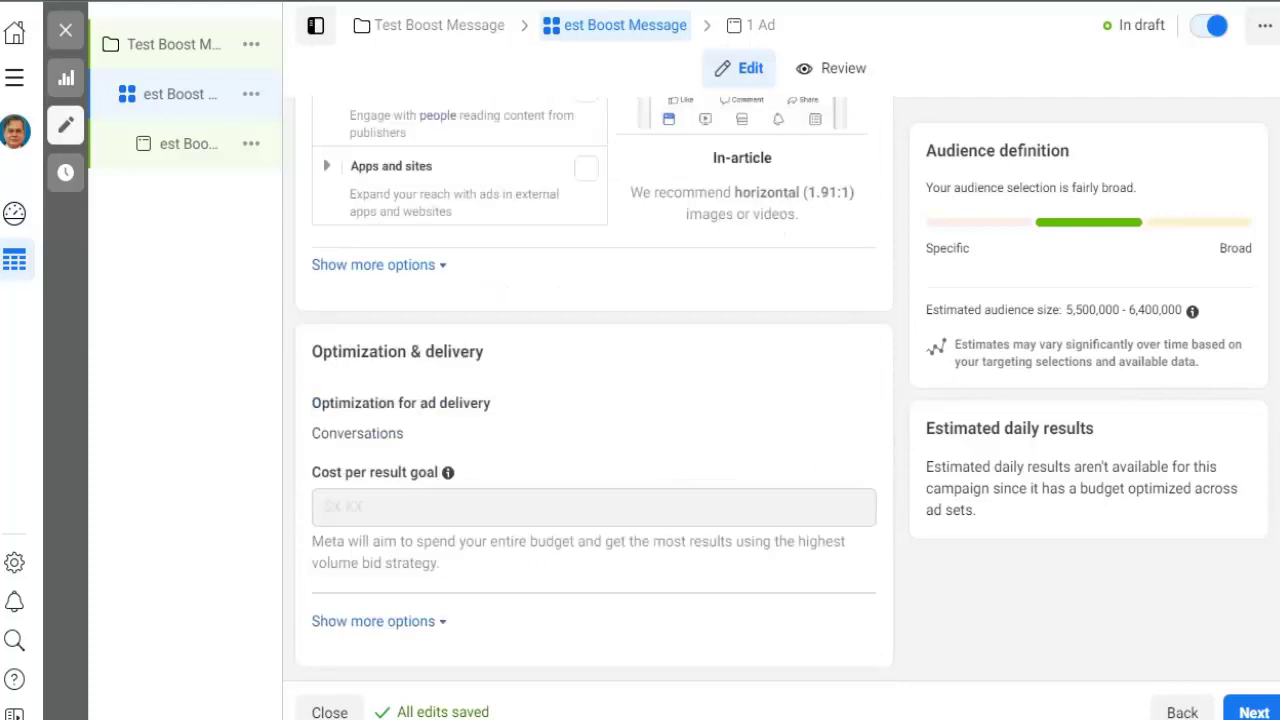
click(1258, 712)
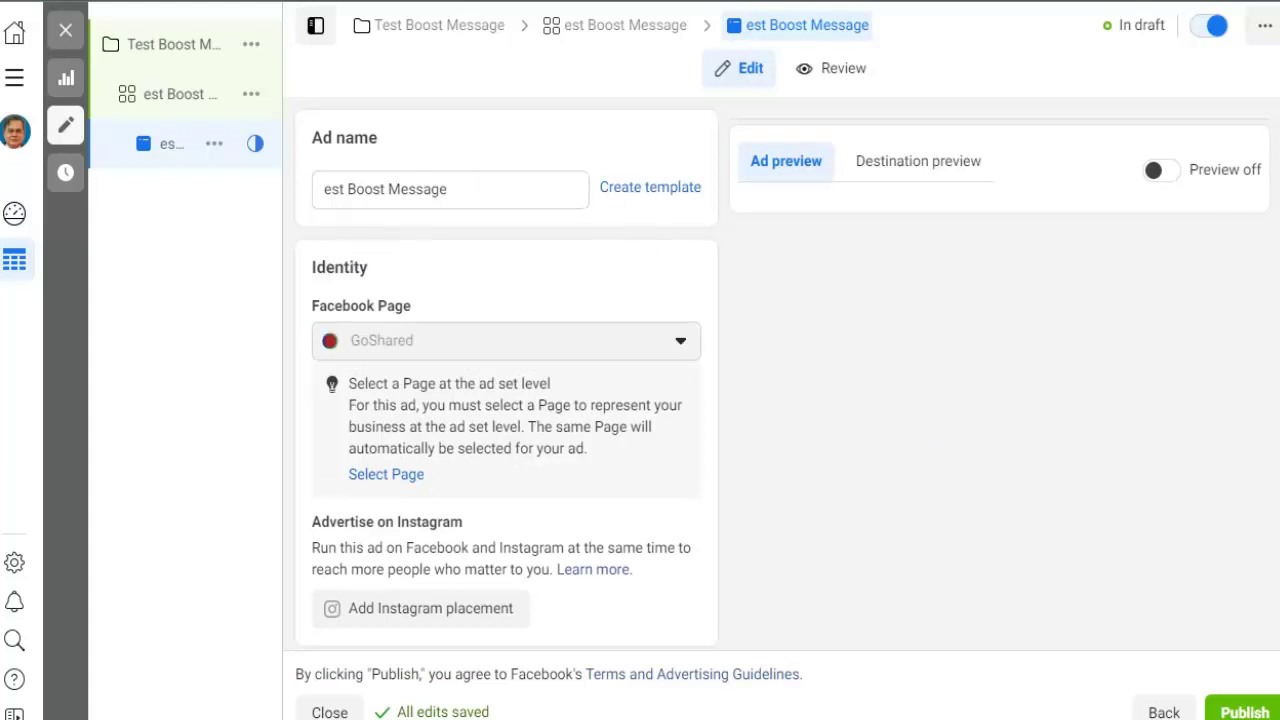
Set the ad setup to "Use existing post" instead of creating a new ad.
scroll(506, 380, down, 2)
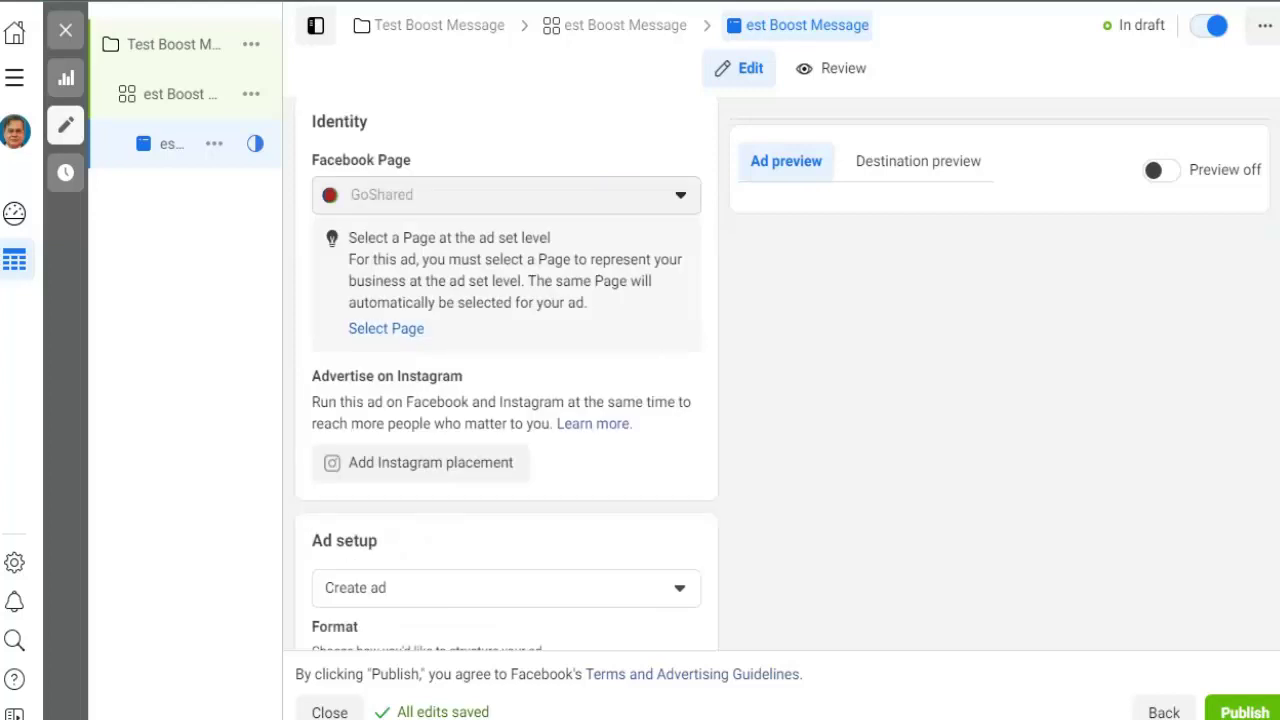
scroll(508, 375, down, 1)
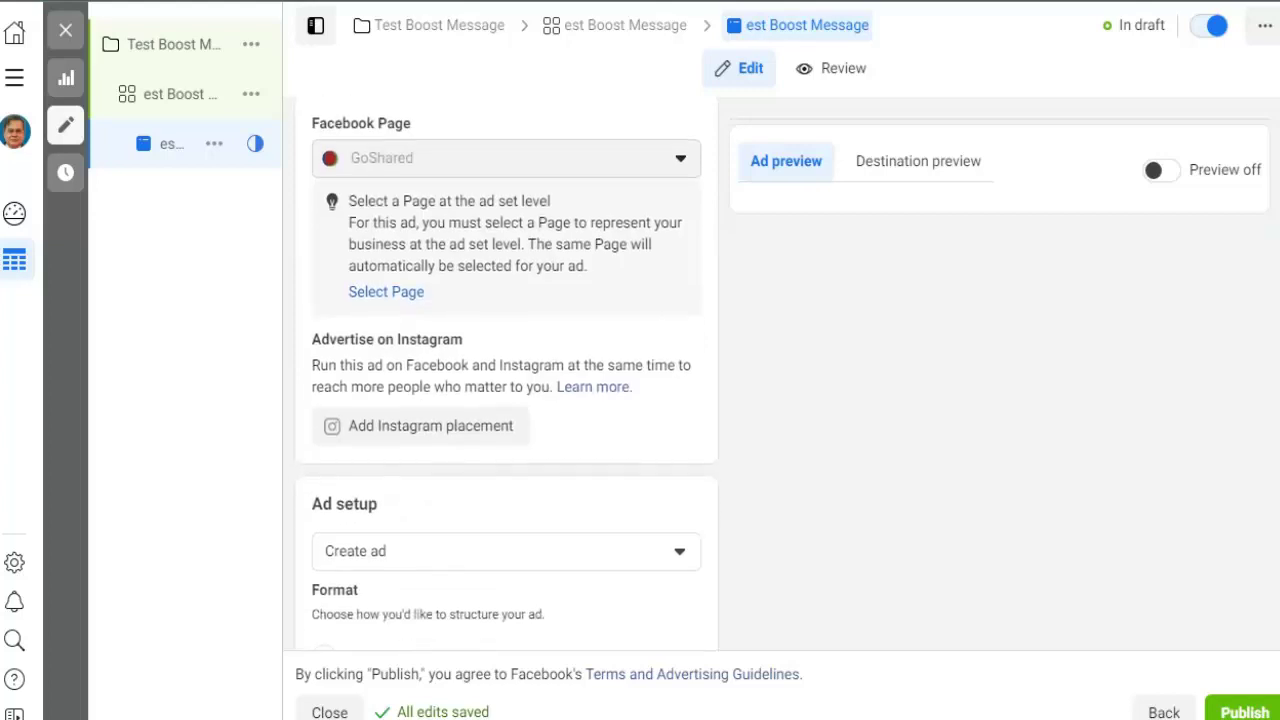
scroll(506, 375, down, 4)
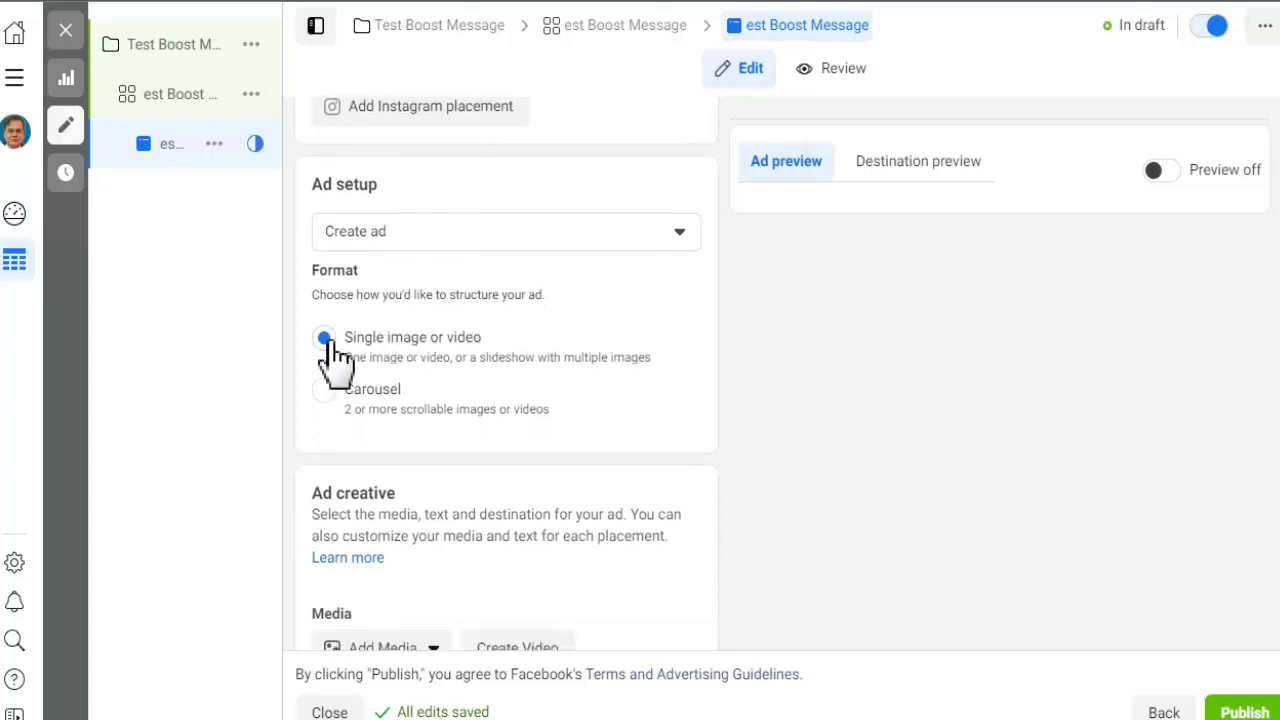
click(426, 224)
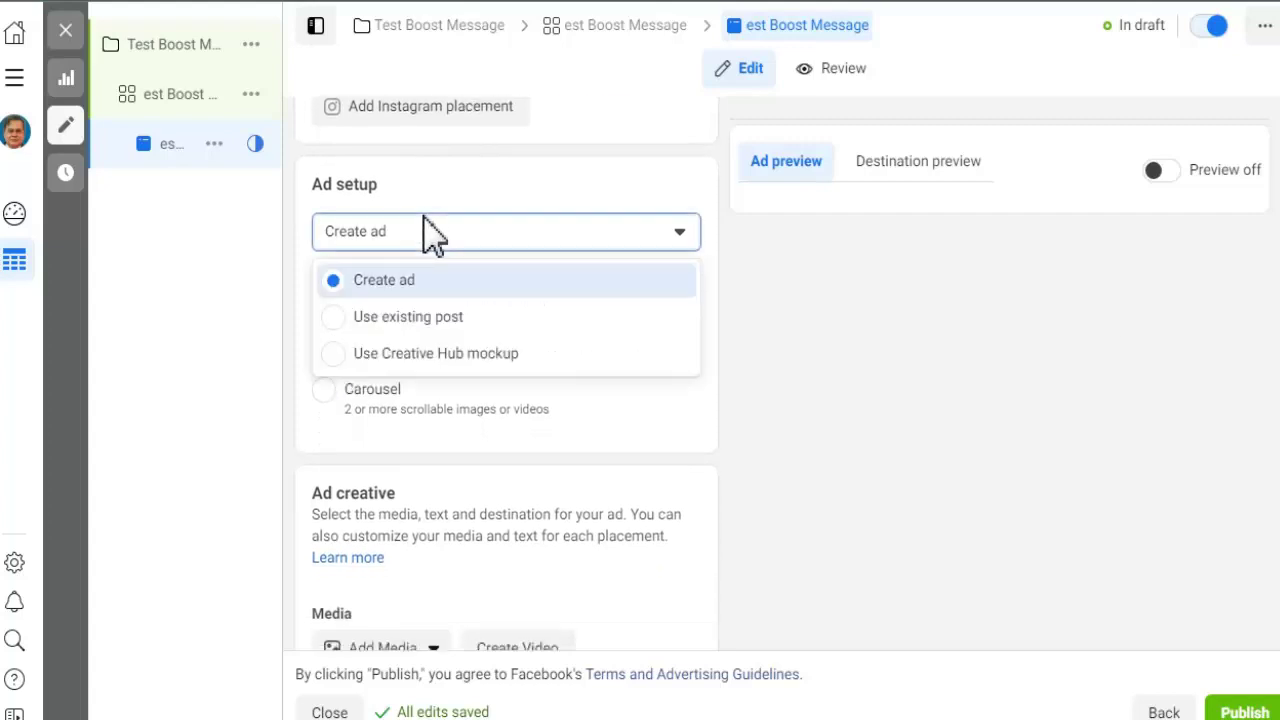
click(336, 318)
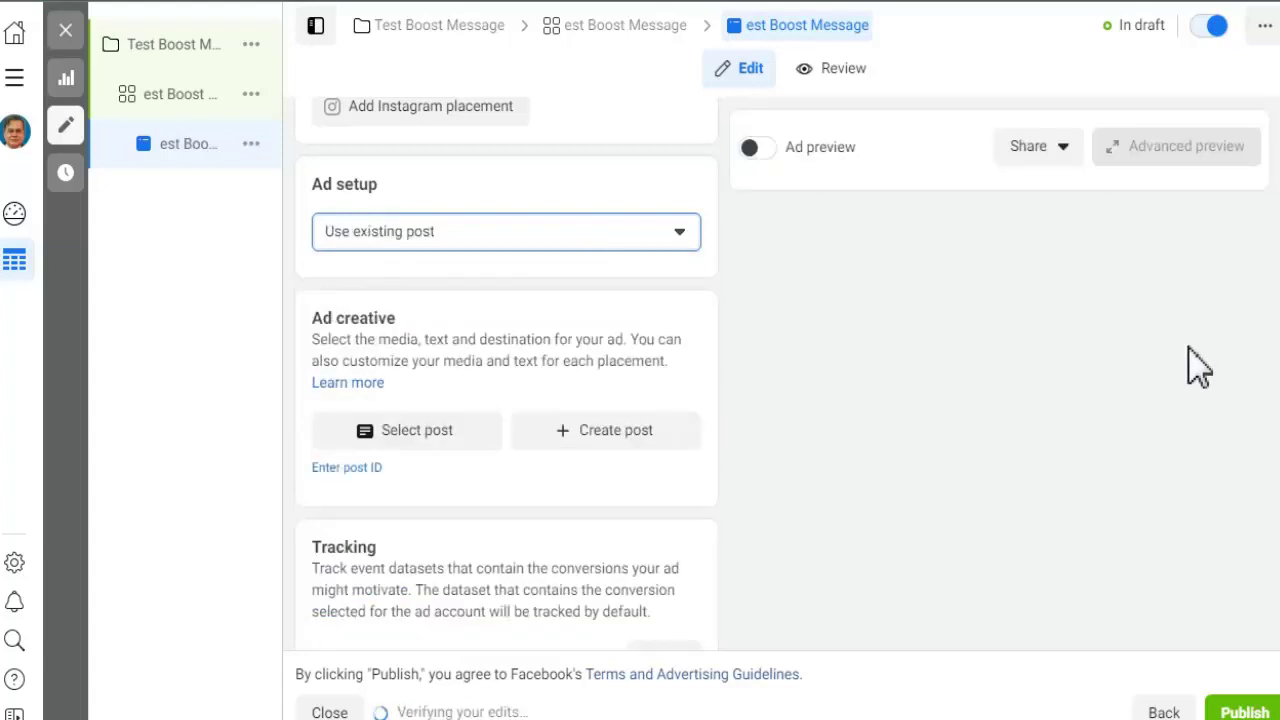
Select the Facebook video post "Estimated Revenue From Earning On Youtube" as the ad creative.
click(395, 450)
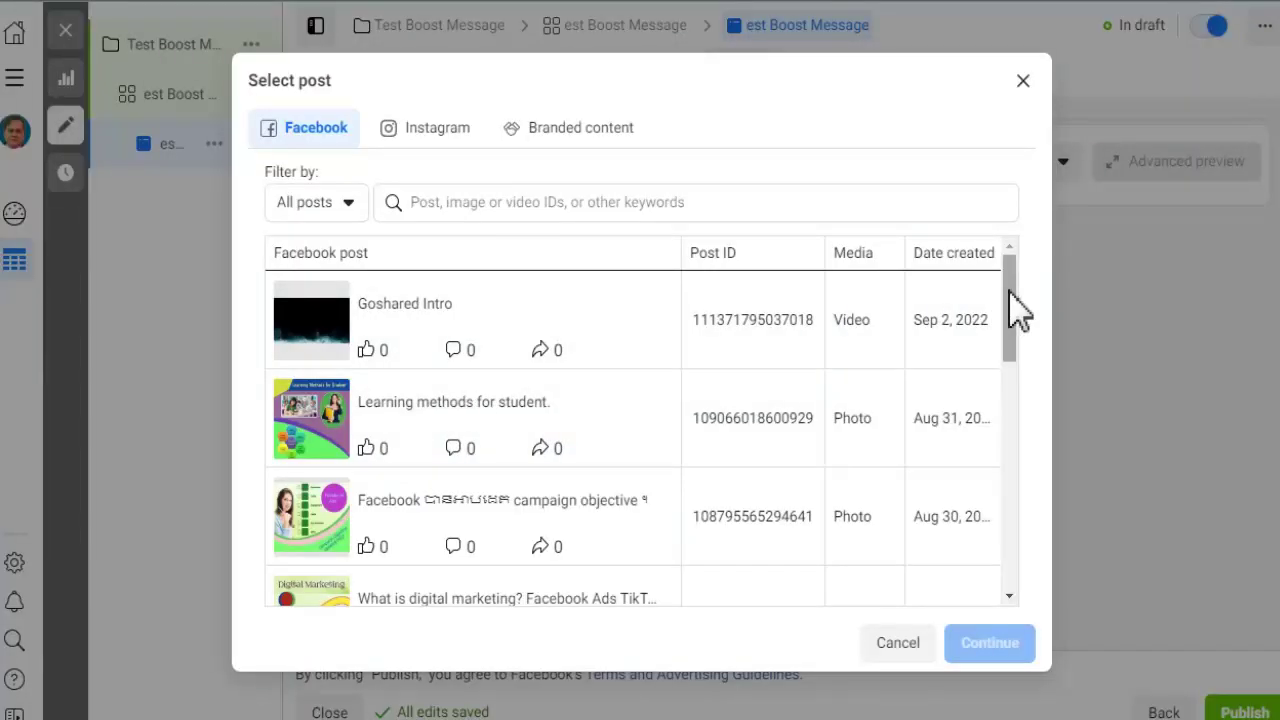
drag(1016, 312, 1010, 490)
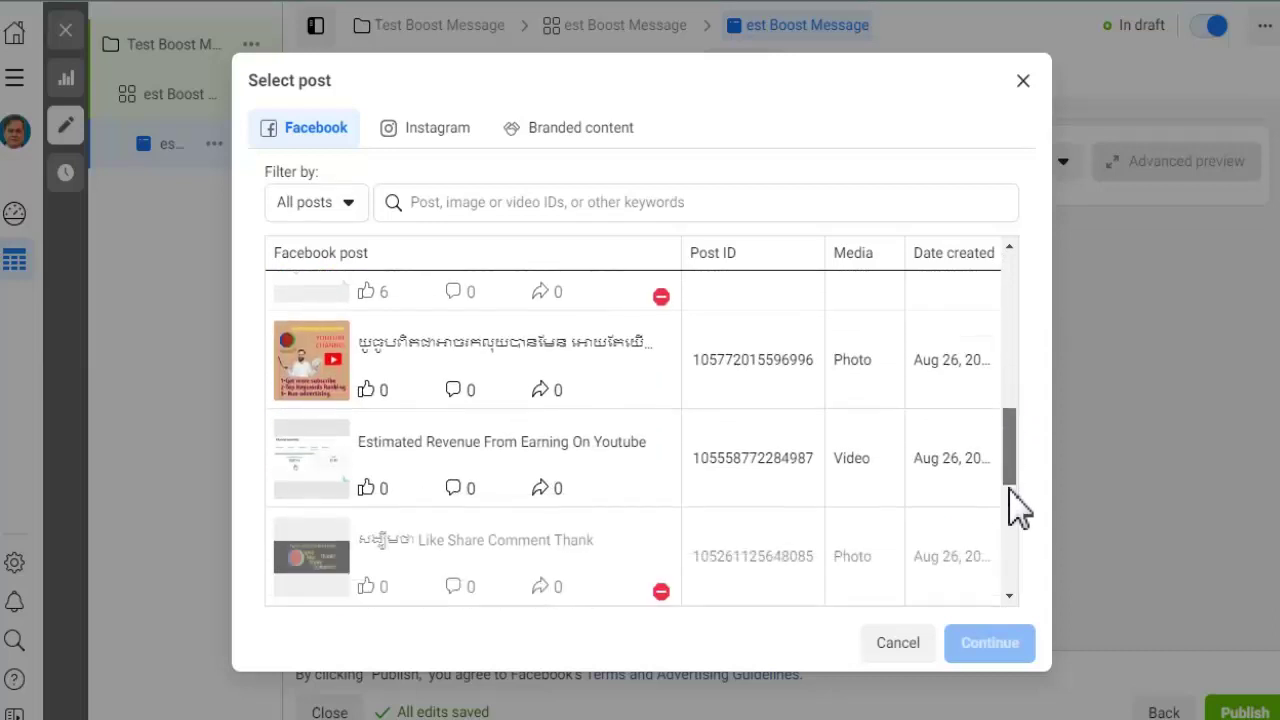
click(480, 458)
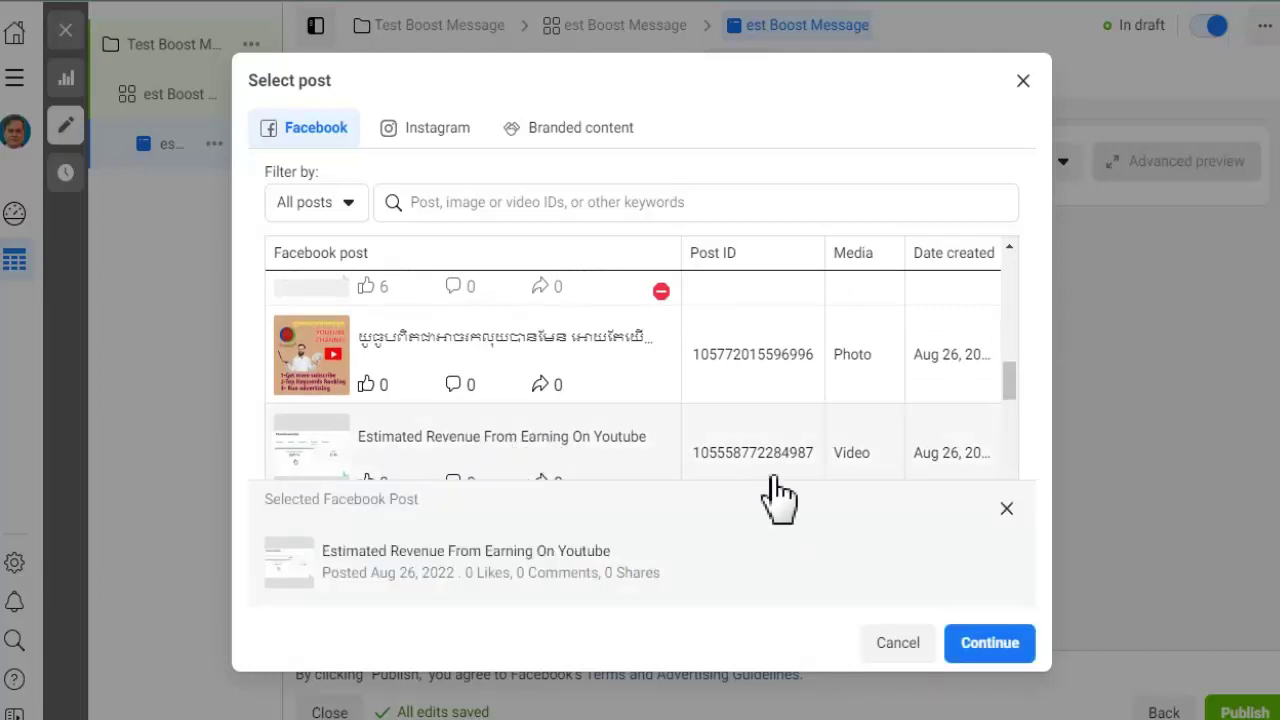
click(984, 666)
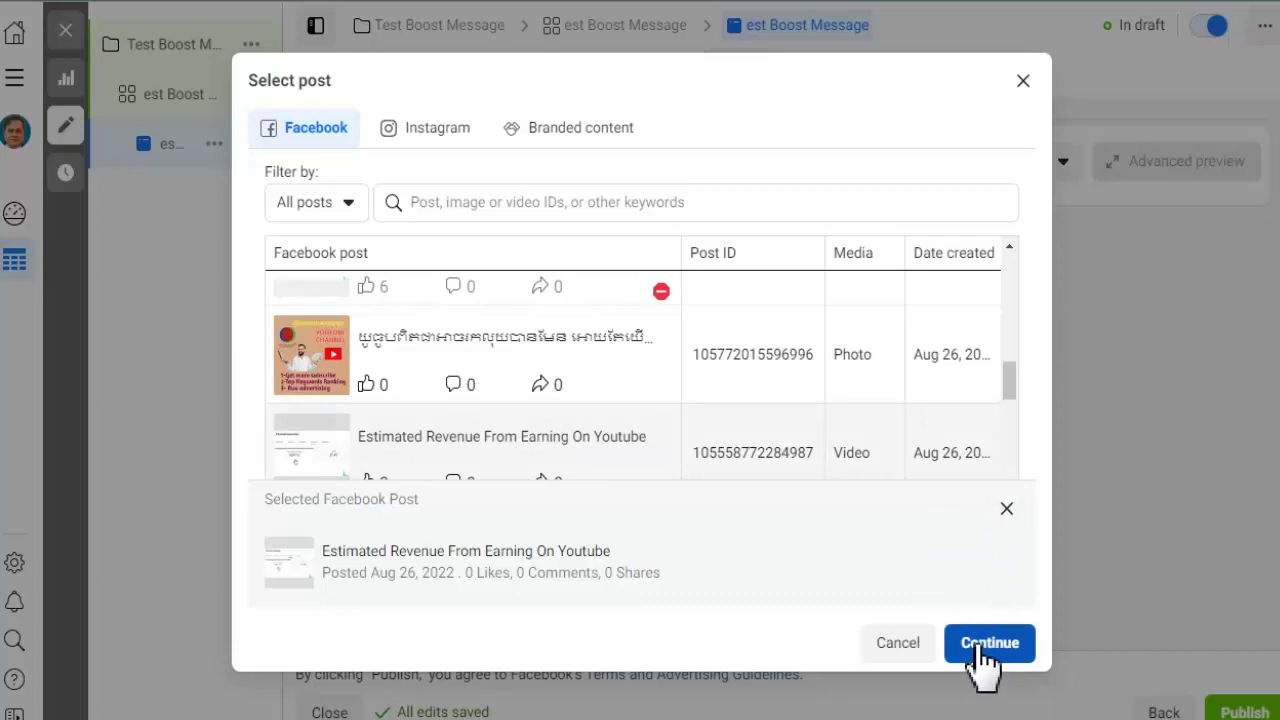
click(984, 656)
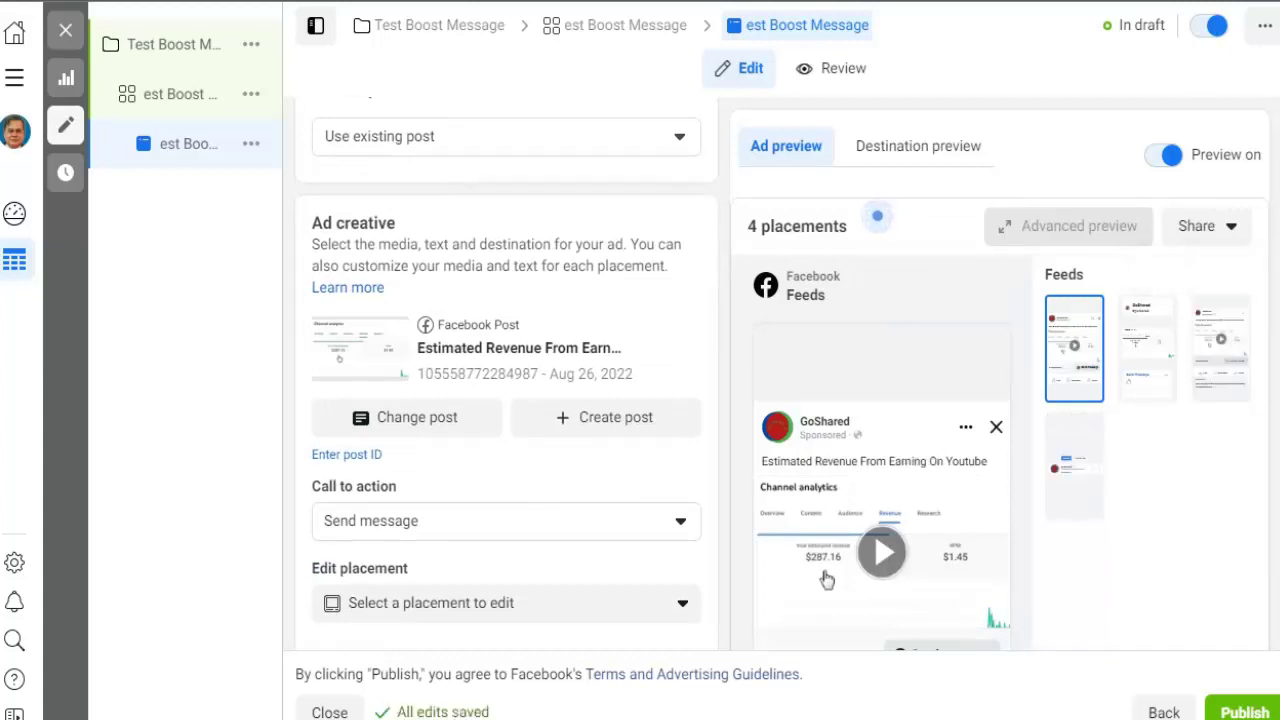
Review the ad's message template section and the call to action choices, keeping "Send message".
scroll(826, 580, down, 3)
scroll(826, 580, down, 1)
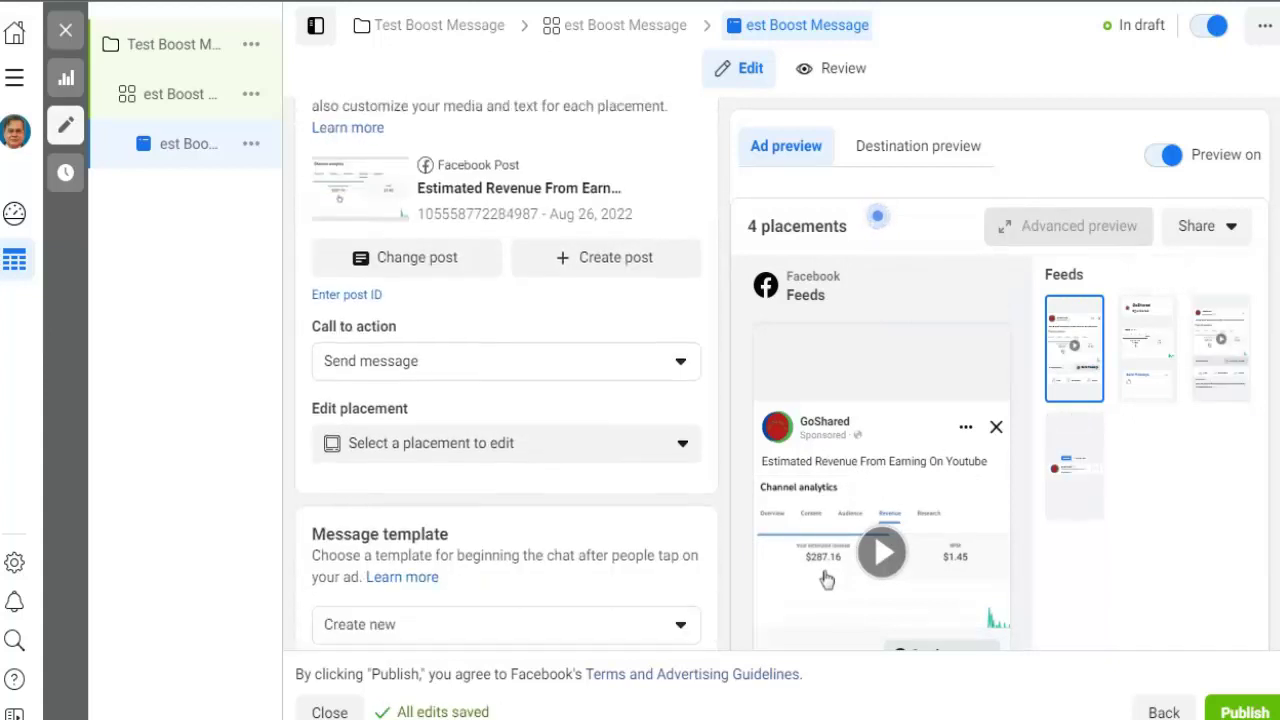
scroll(826, 580, down, 3)
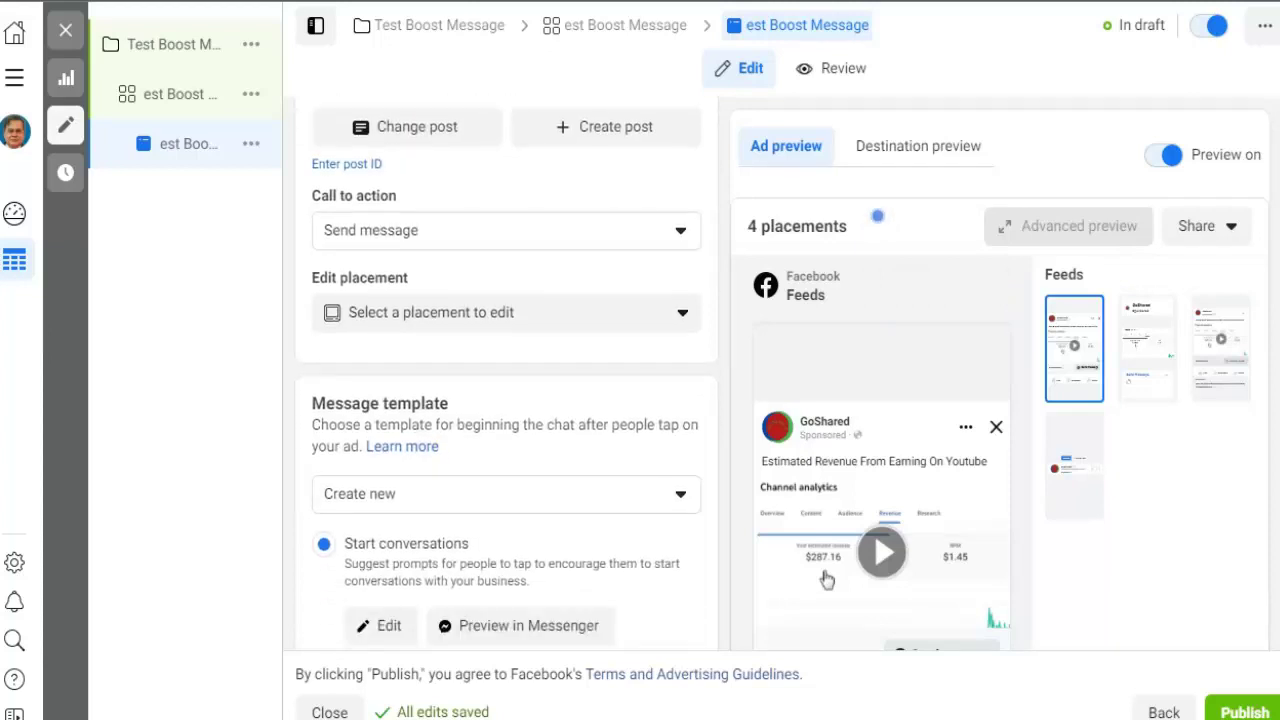
scroll(826, 580, up, 1)
scroll(826, 580, down, 5)
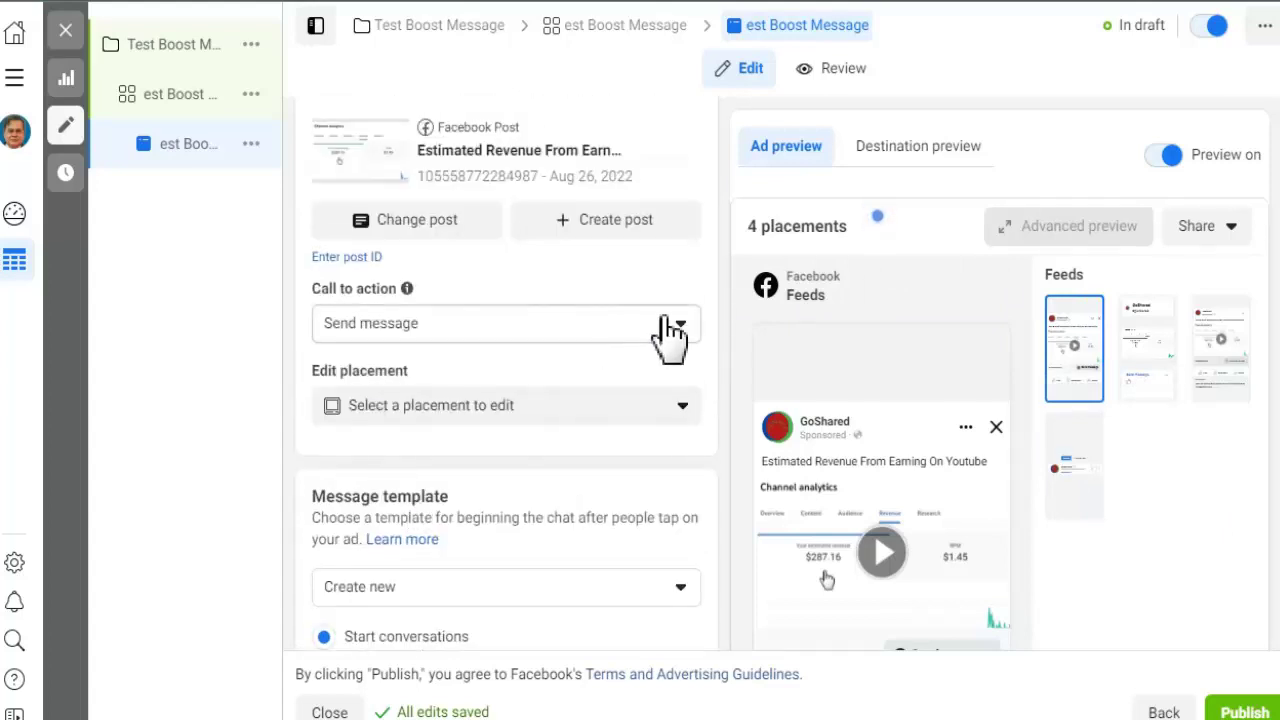
click(680, 324)
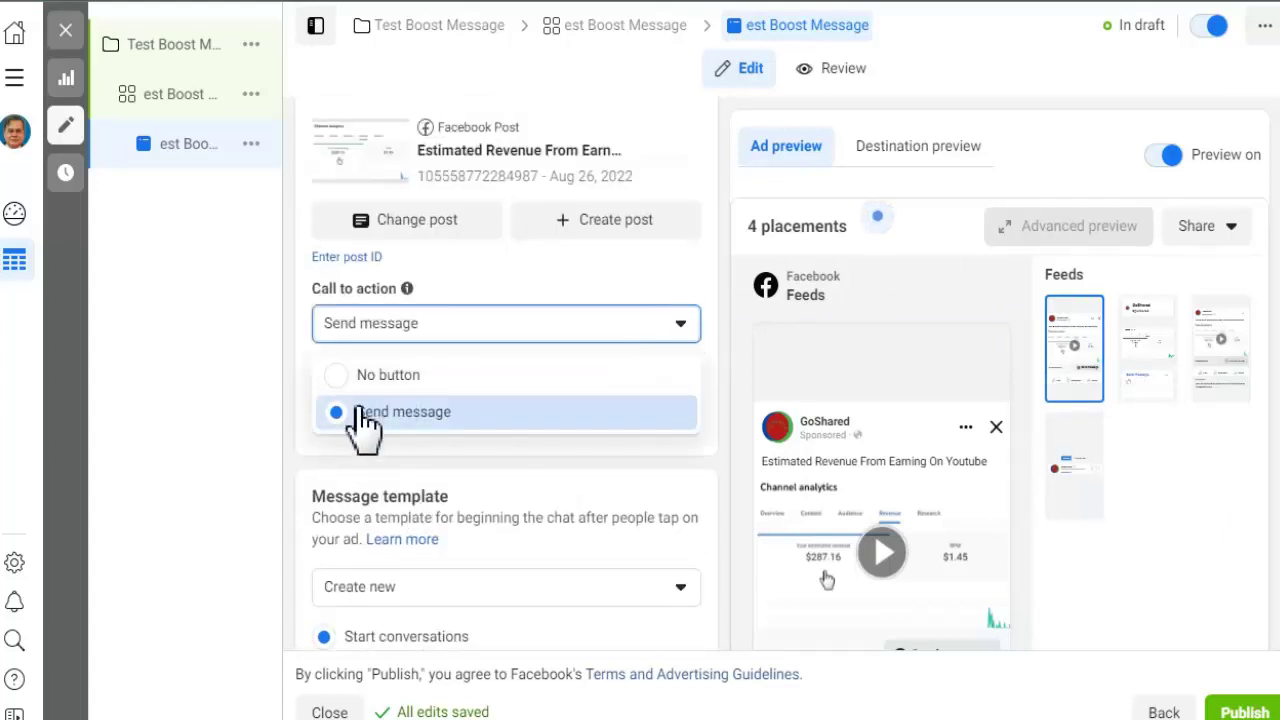
click(229, 349)
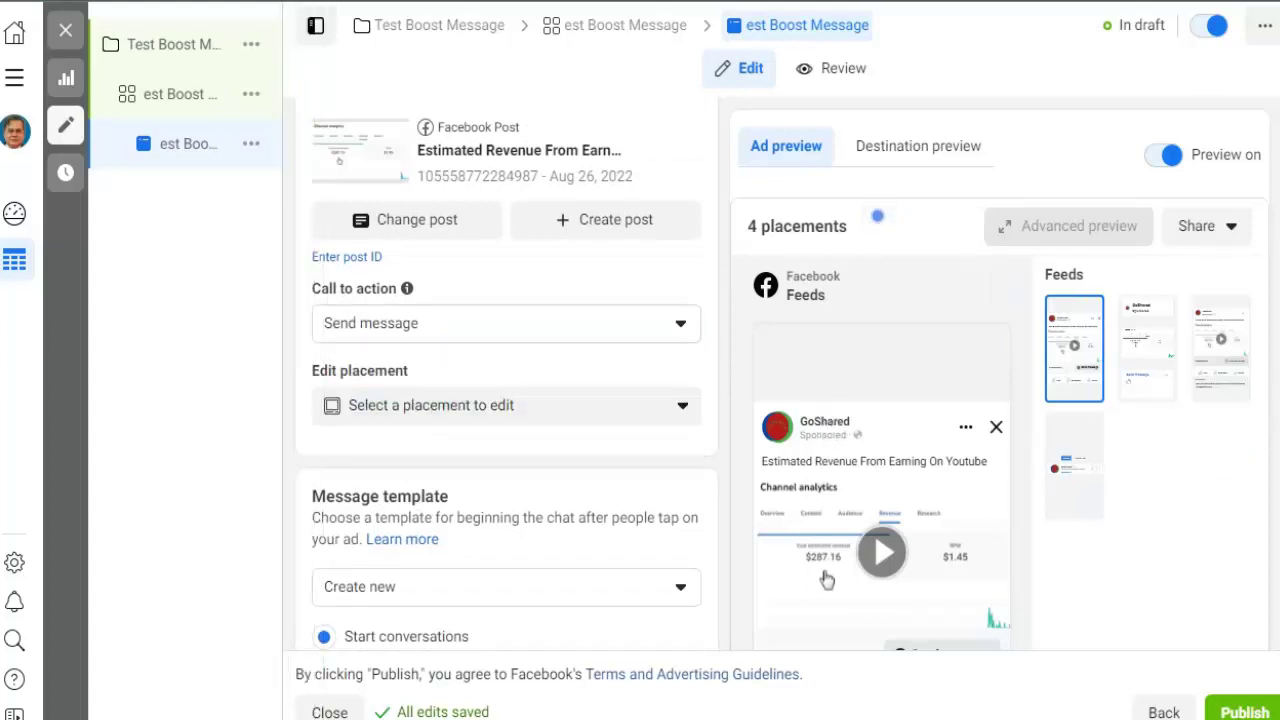
Examine the ad's message template options, including Start conversations, Automated chat and Advanced setup, and the Tracking section below them.
scroll(826, 580, down, 2)
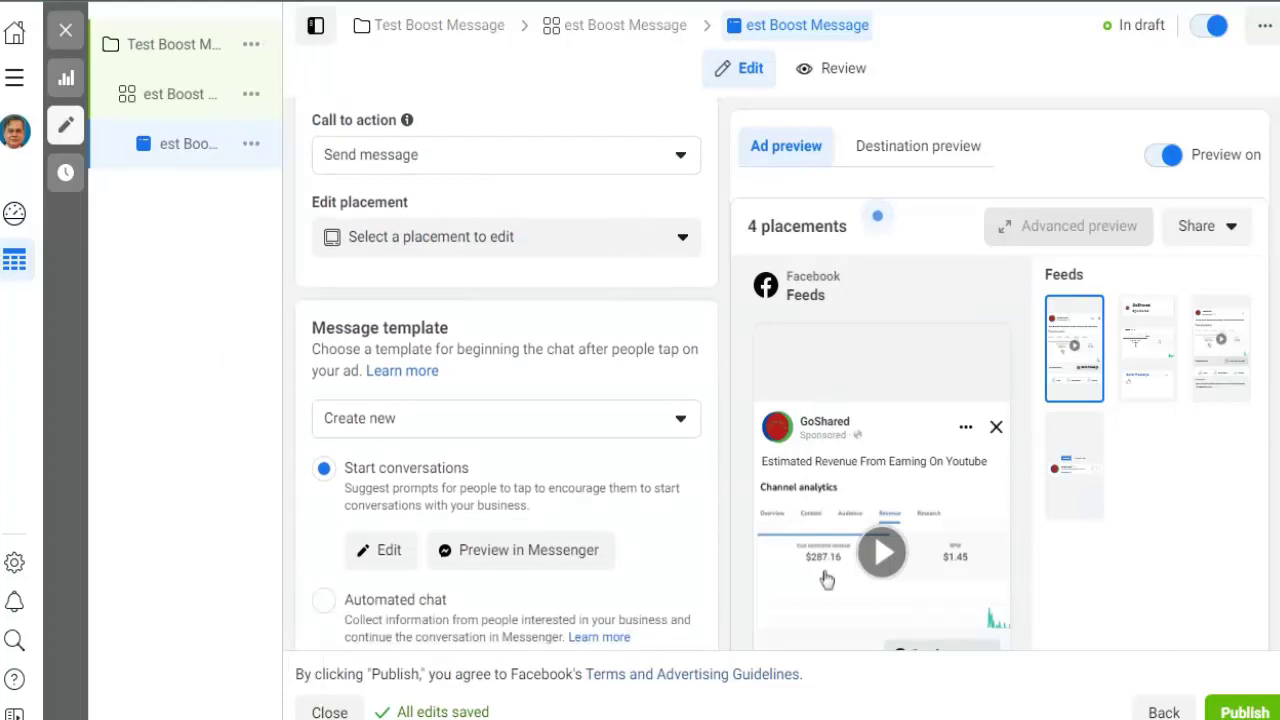
scroll(826, 580, down, 3)
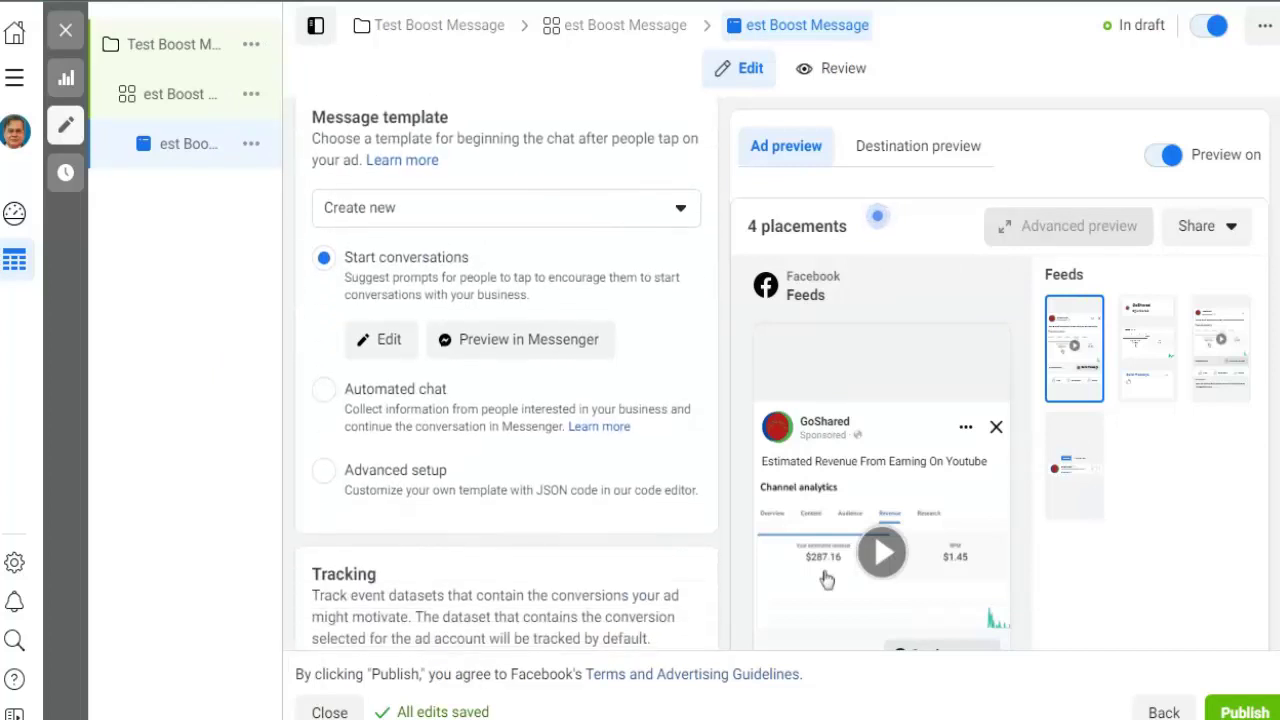
scroll(826, 580, down, 1)
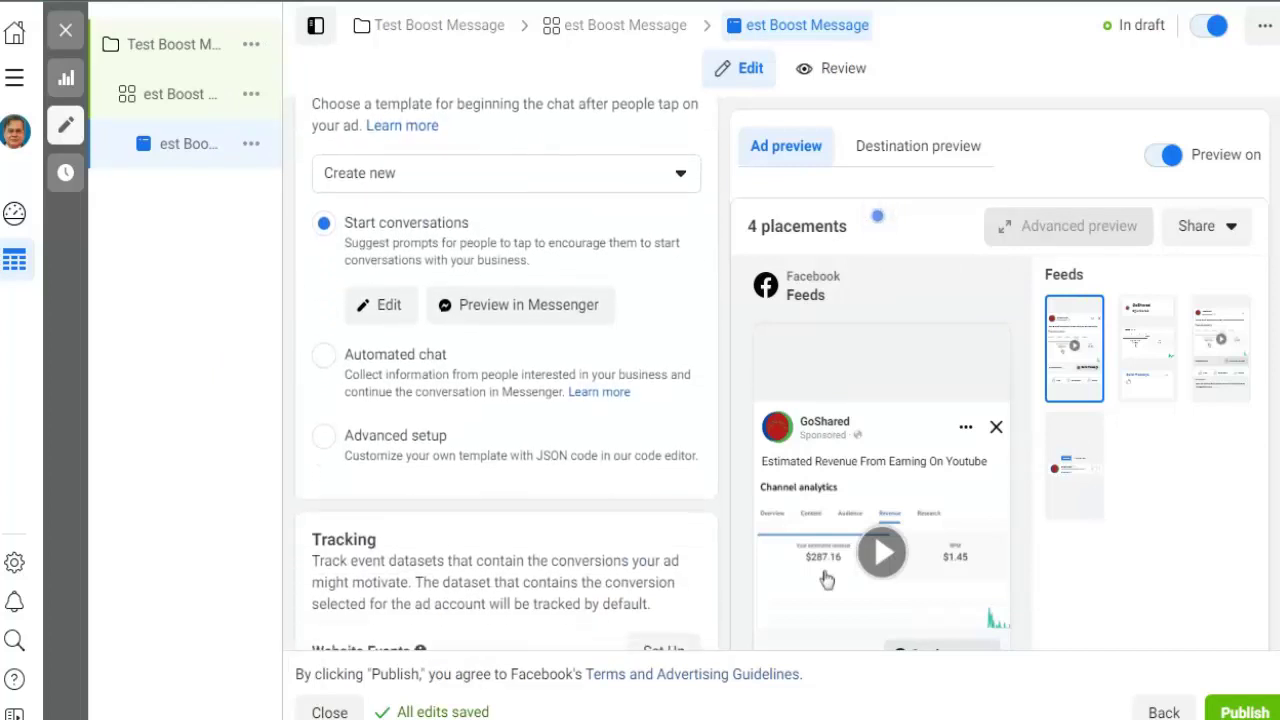
scroll(826, 580, down, 3)
scroll(826, 580, up, 4)
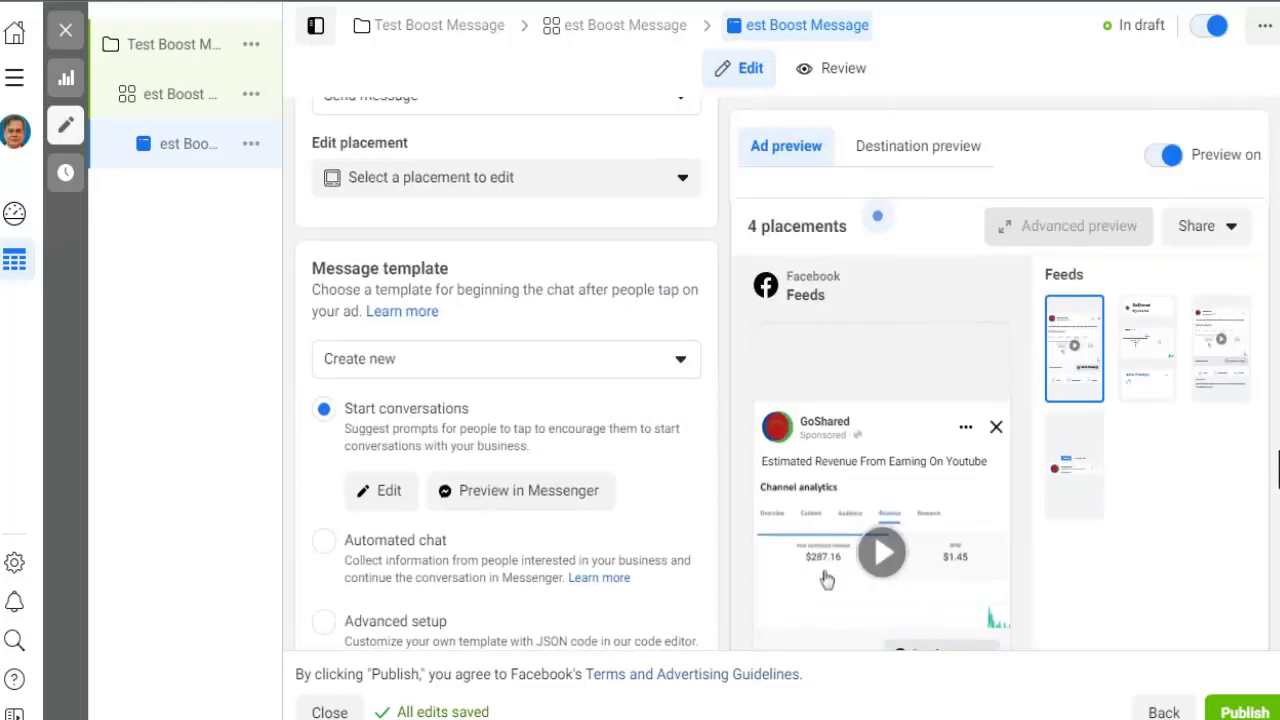
scroll(826, 580, down, 3)
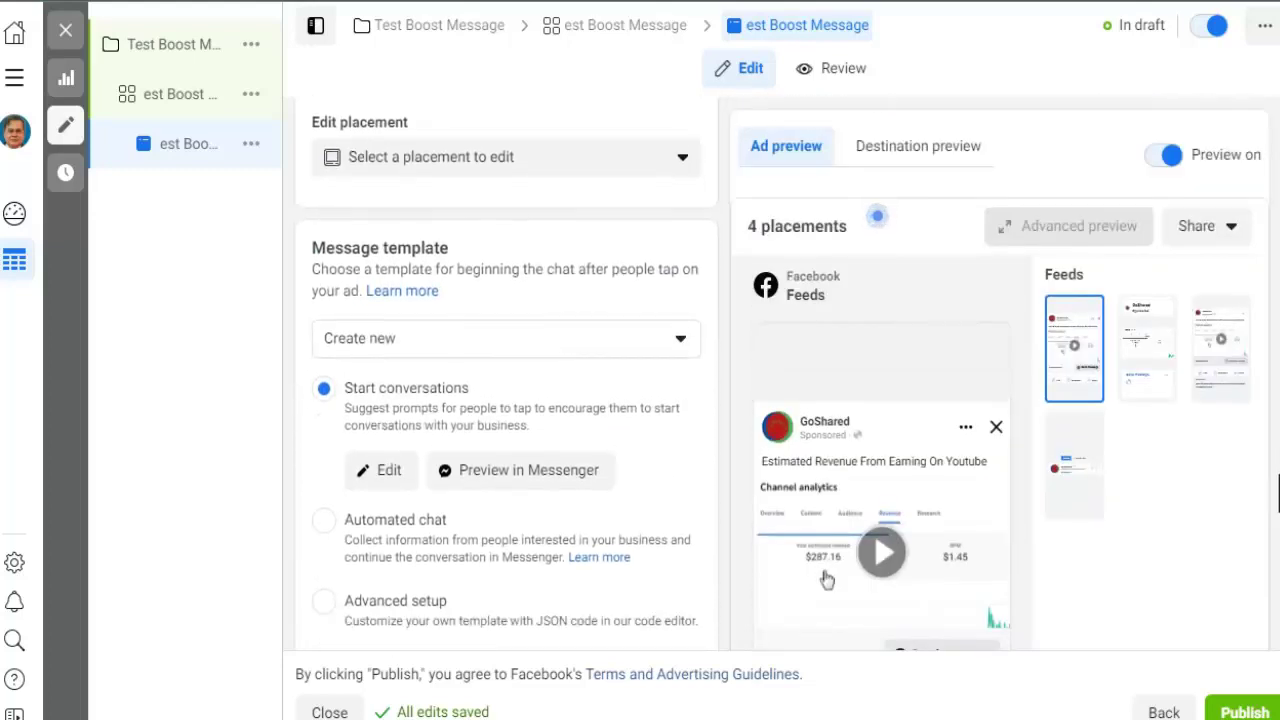
scroll(1277, 505, down, 3)
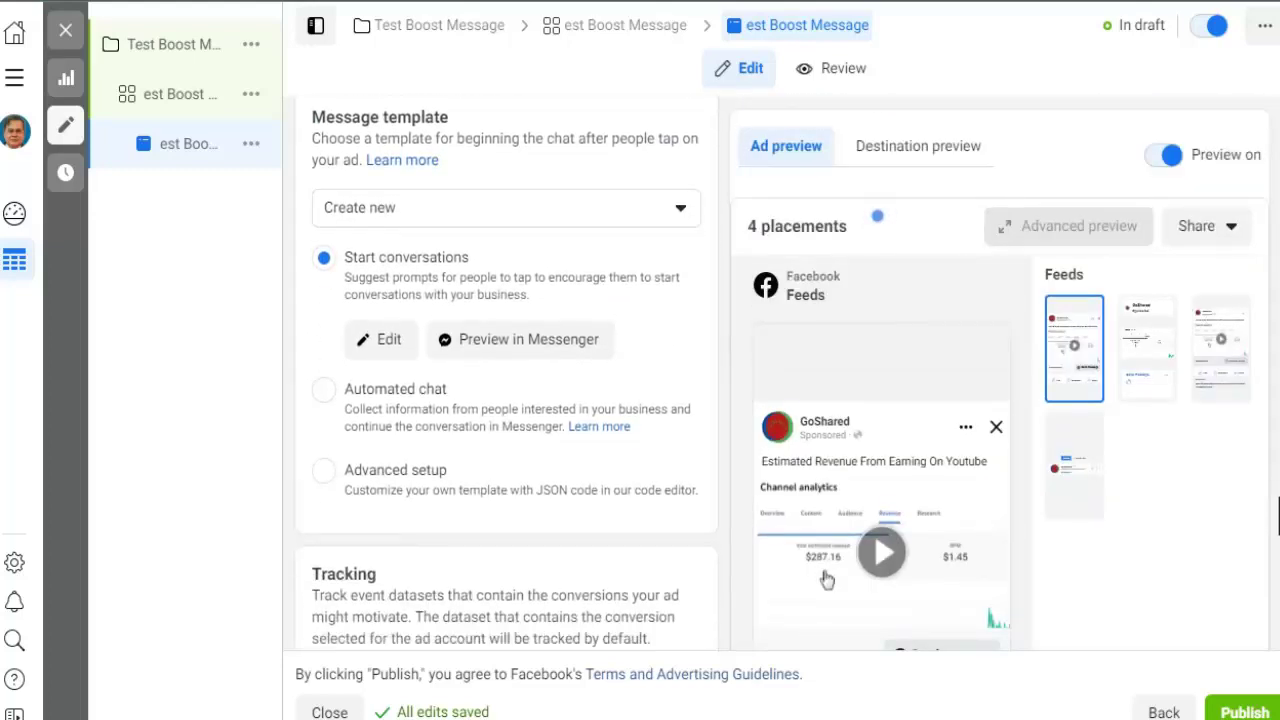